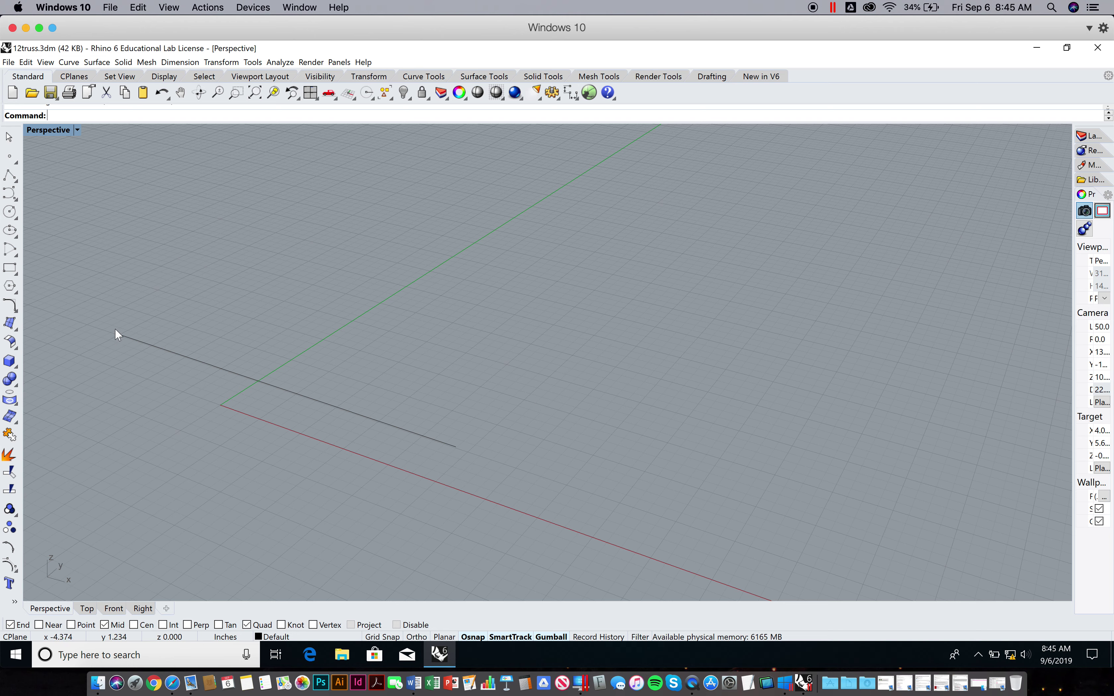
- Launch Grasshopper alongside the model containing the single base line
{"action": "right_click_drag", "start_coordinate": [242, 341], "coordinate": [108, 340]}
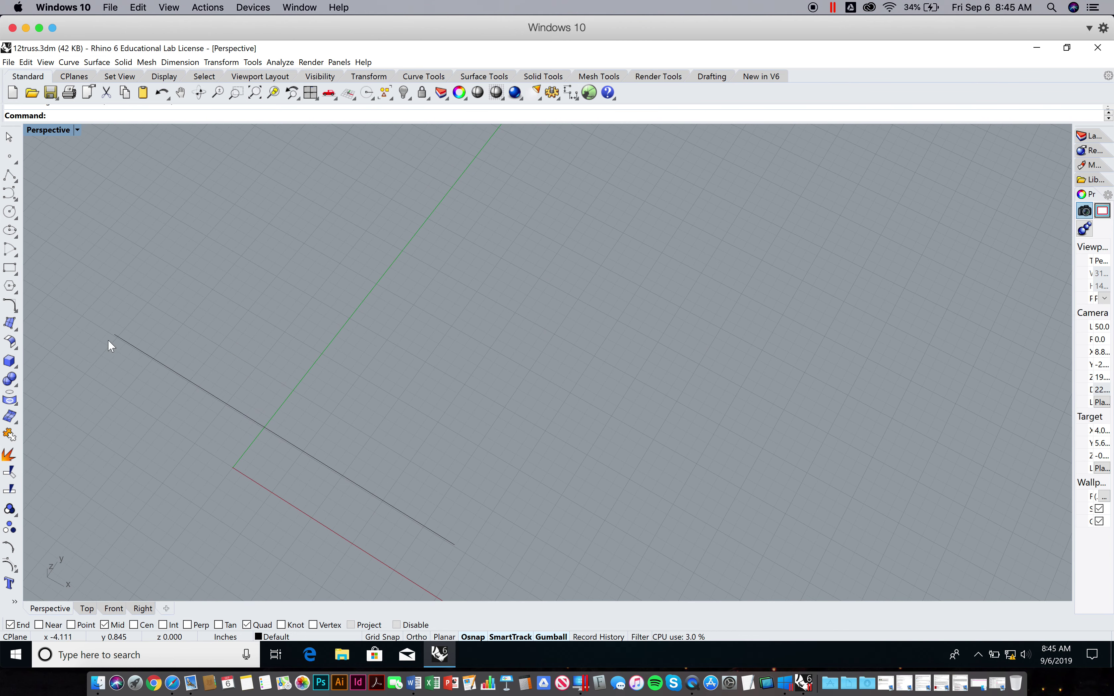
{"action": "right_click_drag", "start_coordinate": [419, 404], "coordinate": [478, 350]}
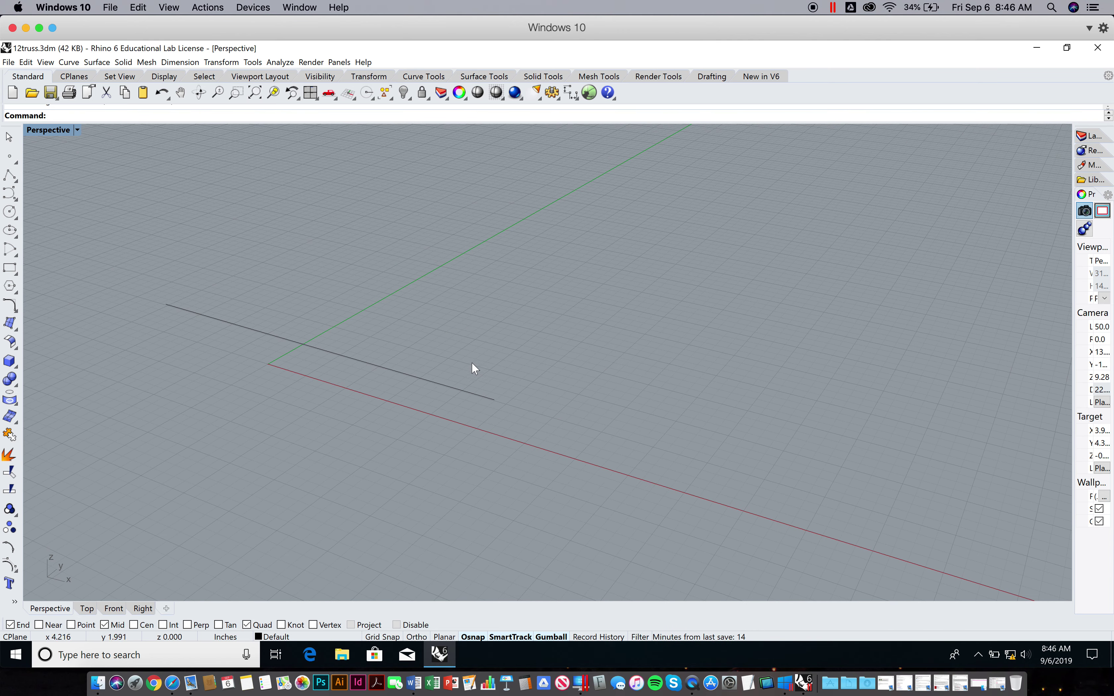
{"action": "type", "text": "Grass"}
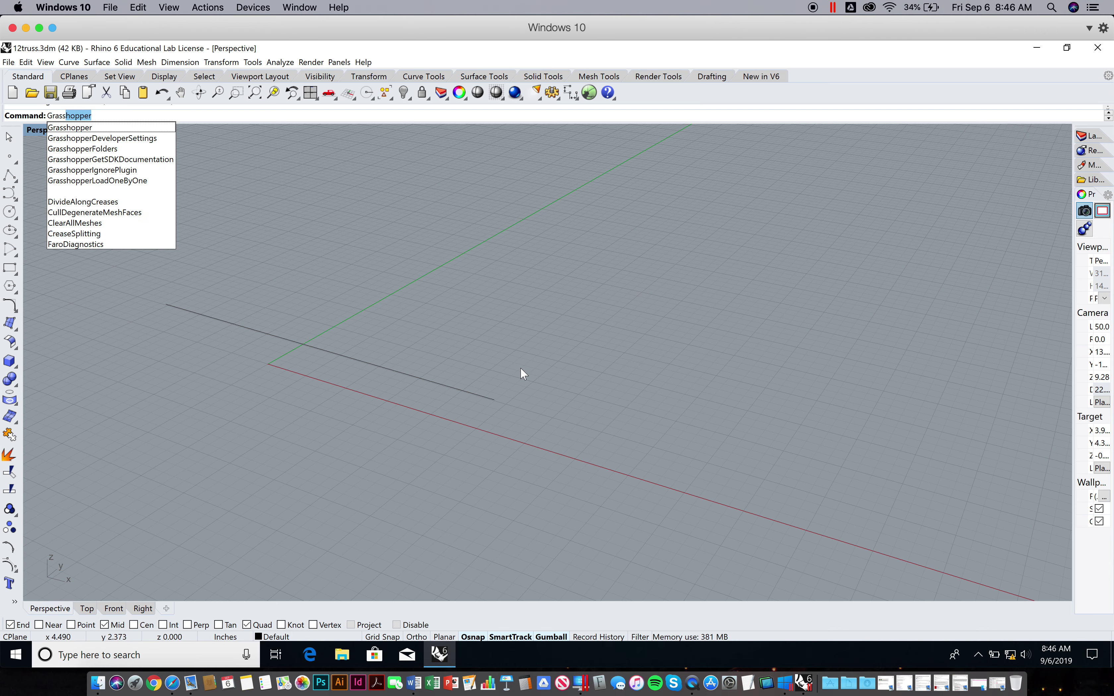
{"action": "key", "text": "Return"}
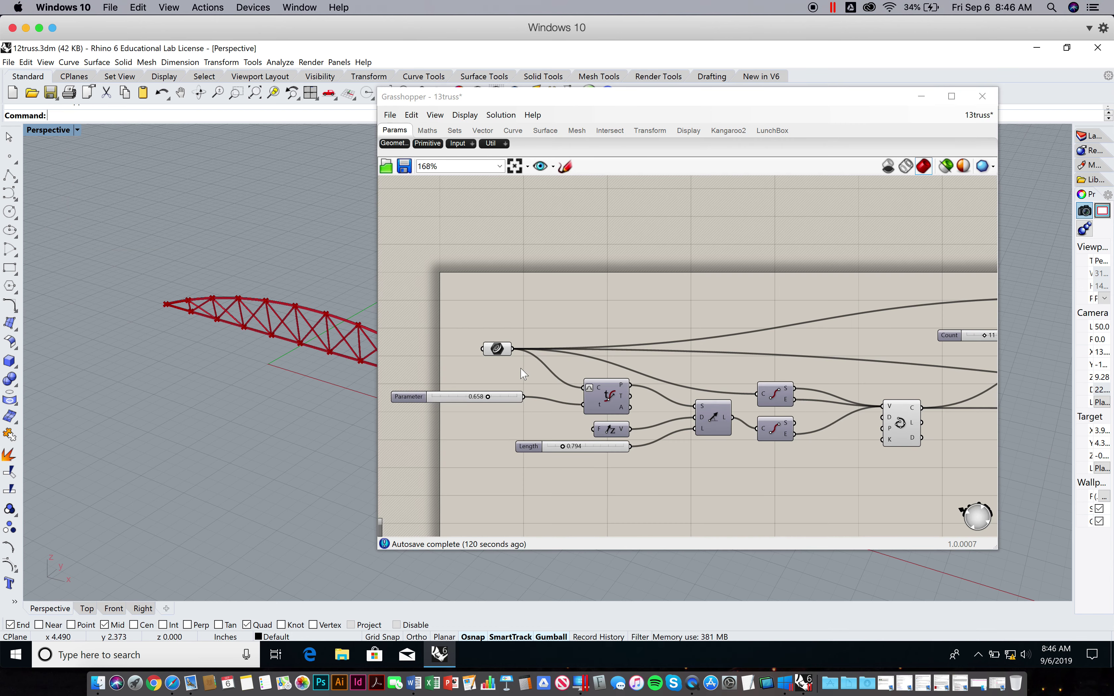
- Close the 13truss definition without saving its changes and create a new blank Grasshopper document
{"action": "mouse_move", "coordinate": [979, 116]}
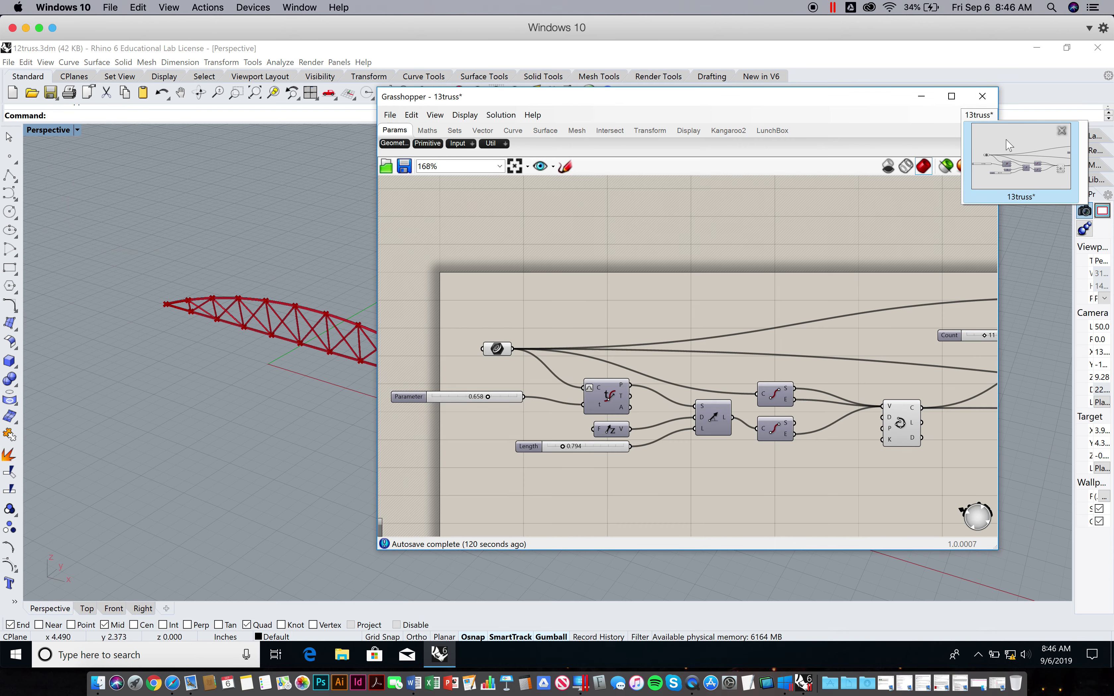
{"action": "left_click", "coordinate": [1062, 131]}
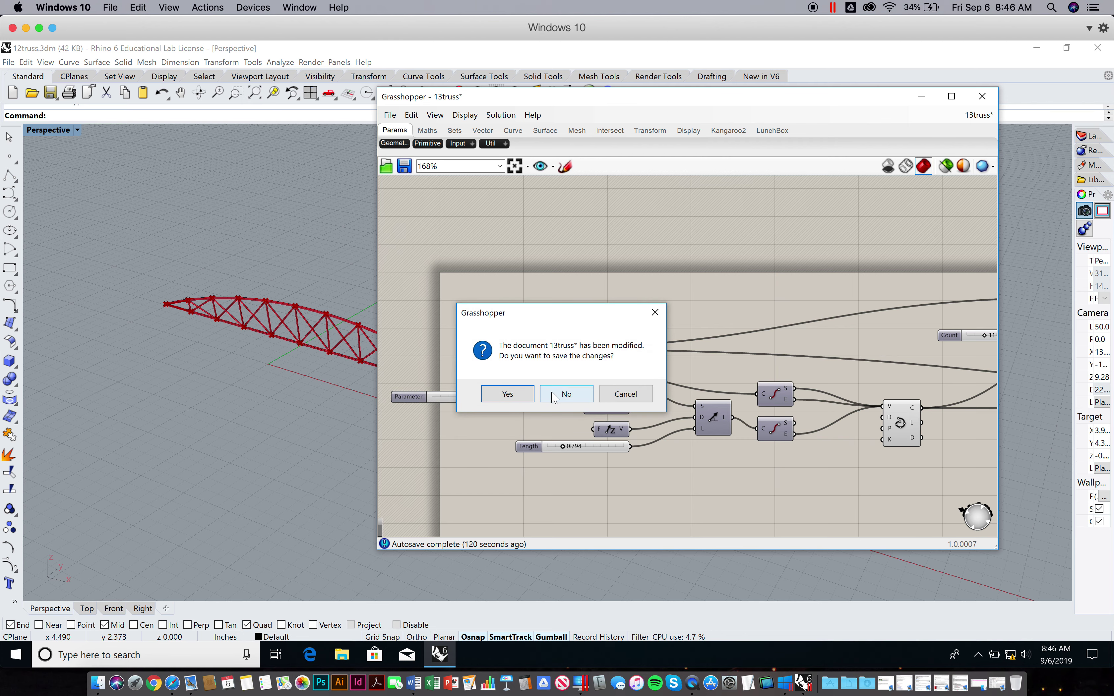
{"action": "left_click", "coordinate": [559, 397]}
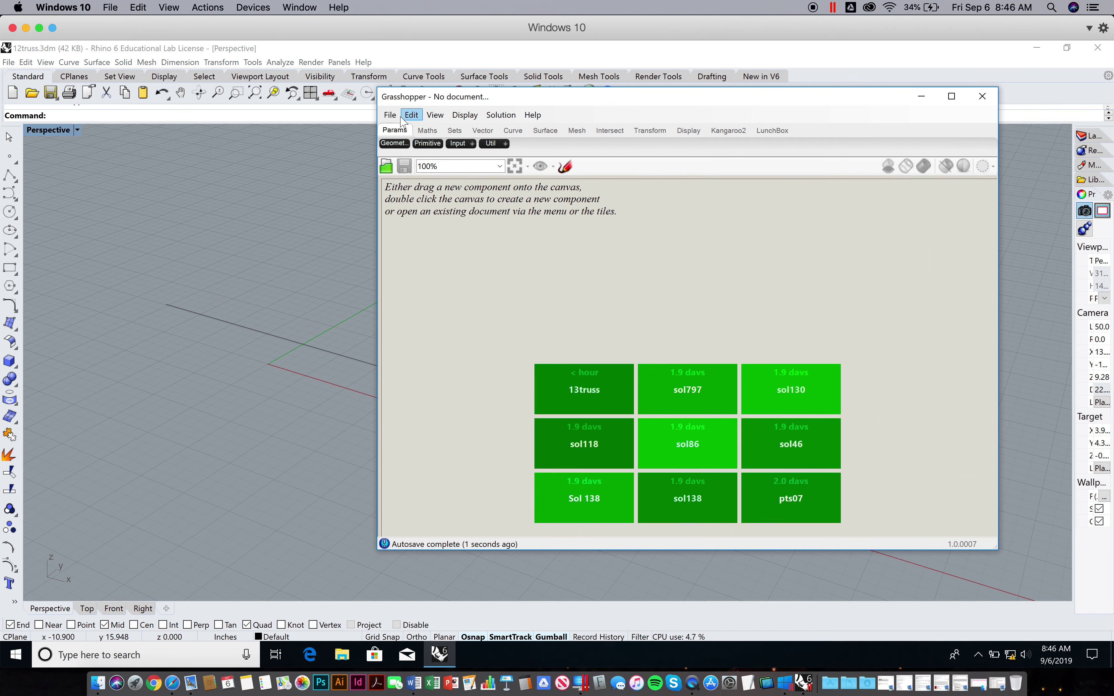
{"action": "left_click", "coordinate": [390, 115]}
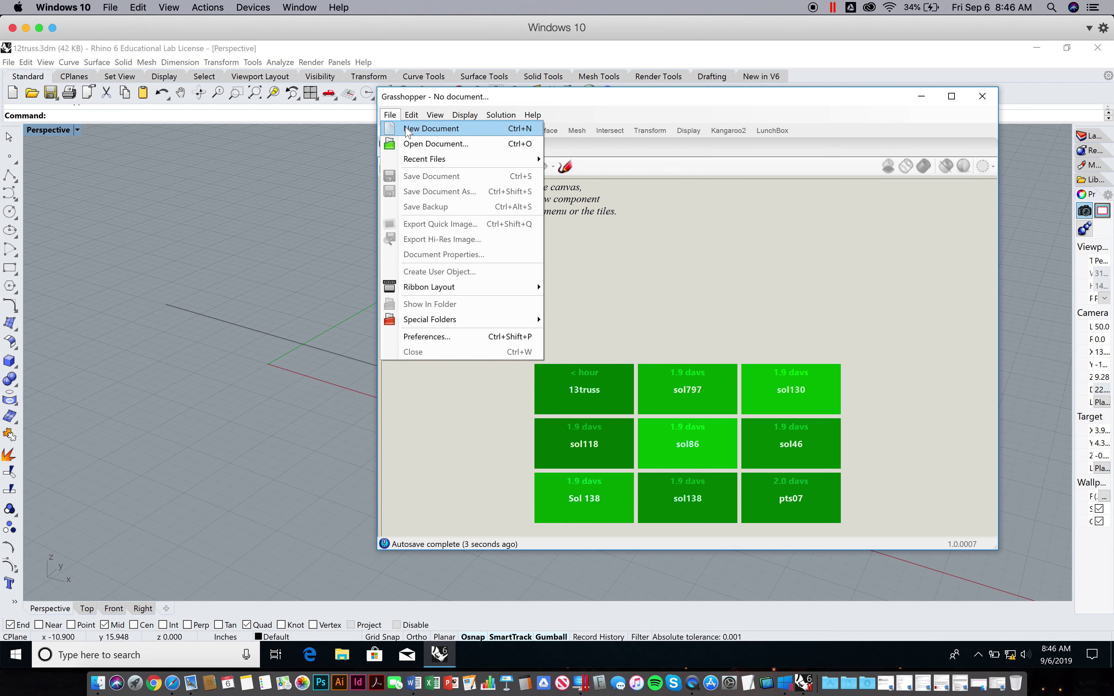
{"action": "left_click", "coordinate": [430, 129]}
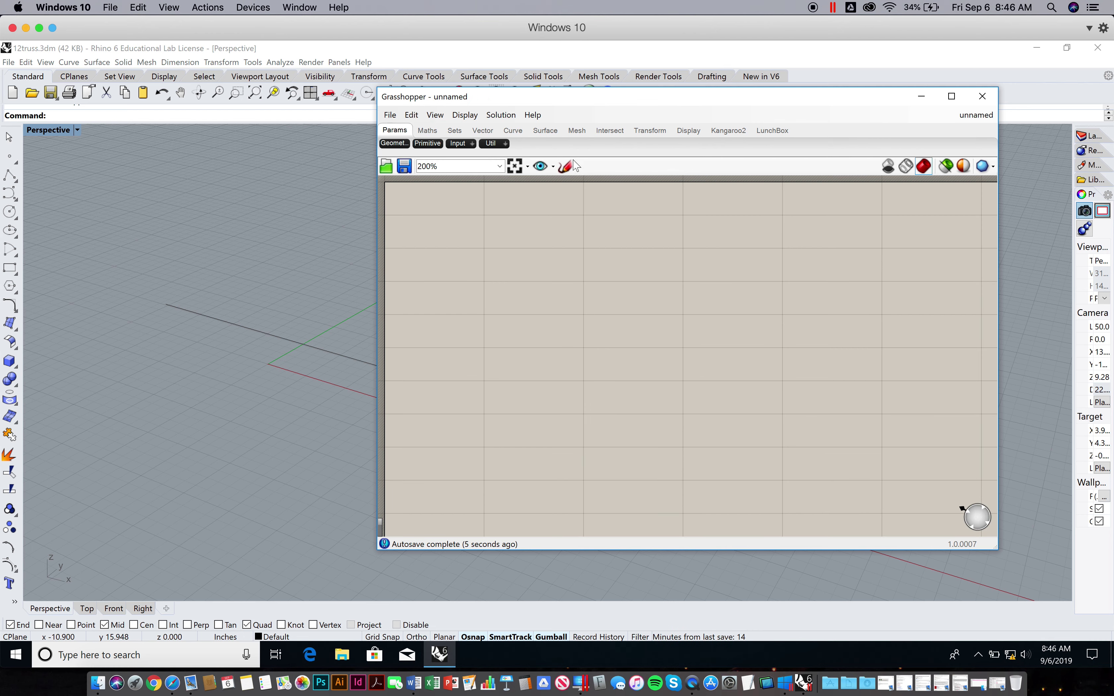
- Enlarge the Grasshopper component ribbon to show its icons and move the window aside so the model's line is clear
{"action": "left_click_drag", "start_coordinate": [410, 151], "coordinate": [435, 213]}
{"action": "left_click_drag", "start_coordinate": [637, 100], "coordinate": [708, 101]}
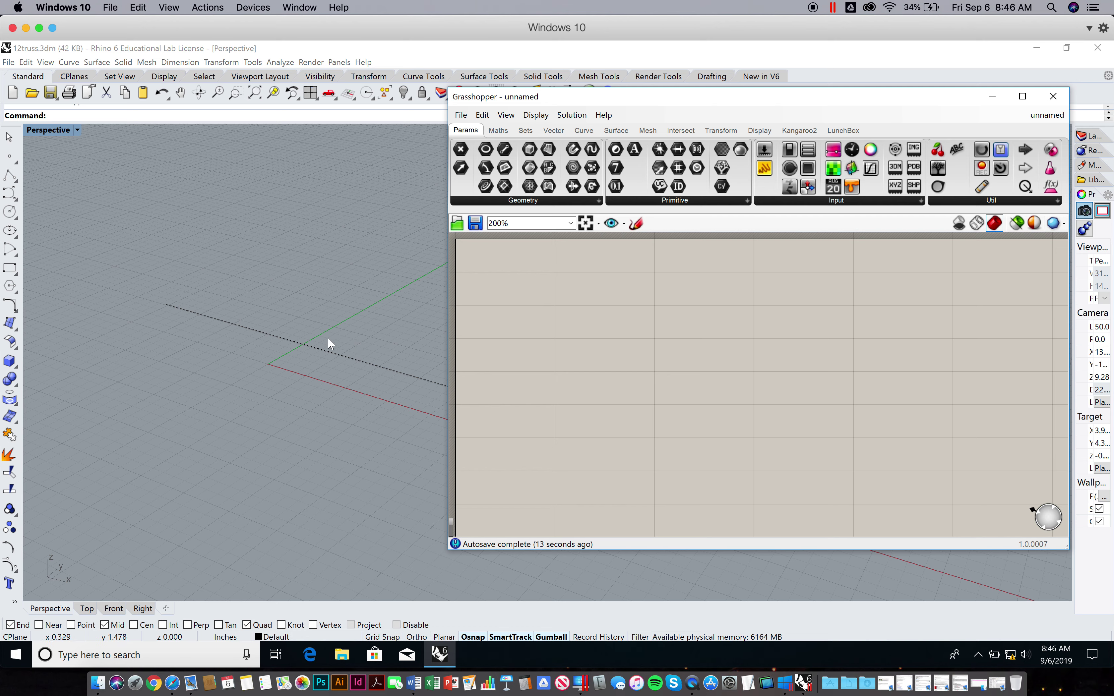
{"action": "right_click_drag", "start_coordinate": [327, 339], "coordinate": [232, 316], "text": "shift"}
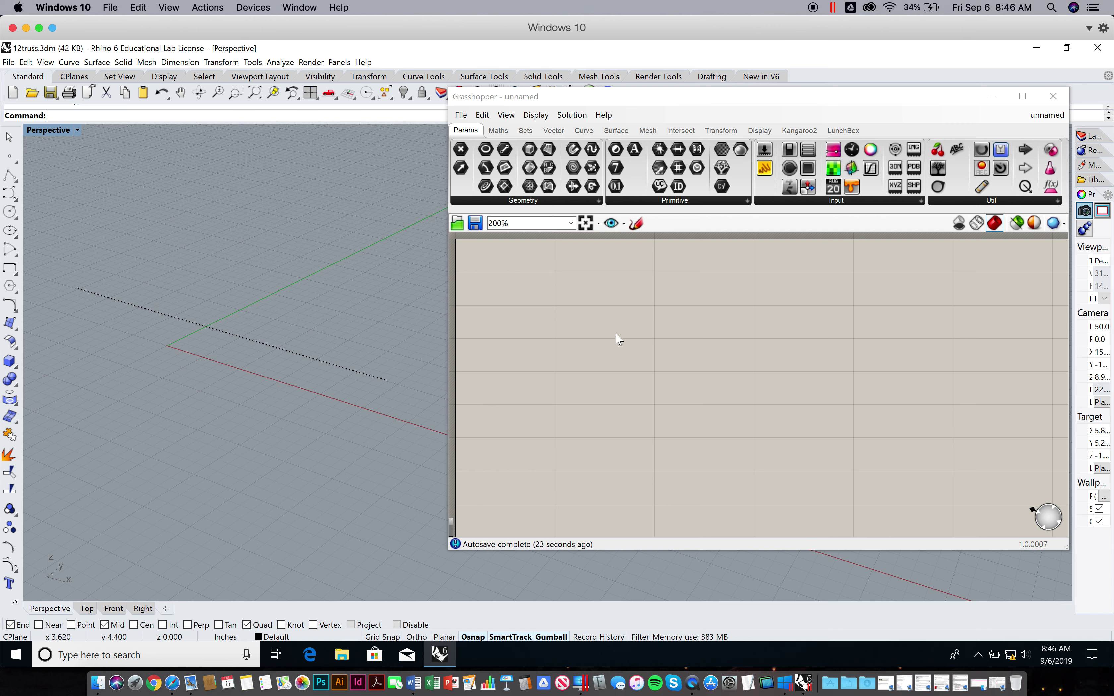
- Place a Curve parameter on the canvas and reference the existing line in the Perspective viewport as its one curve
{"action": "left_click", "coordinate": [630, 110]}
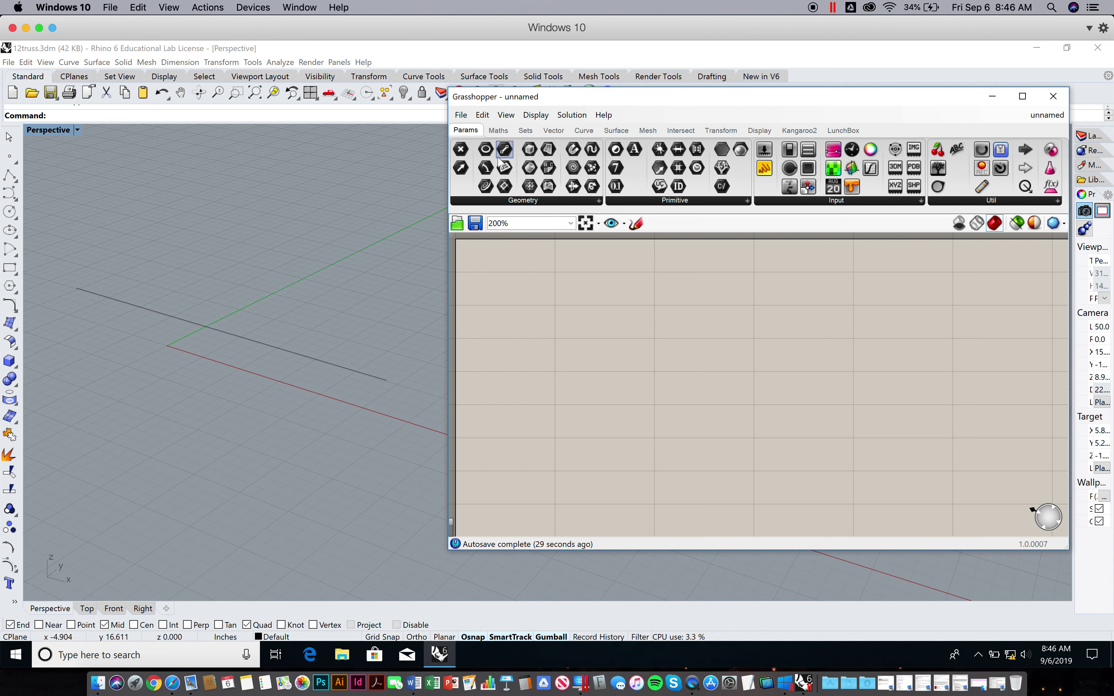
{"action": "left_click", "coordinate": [529, 200]}
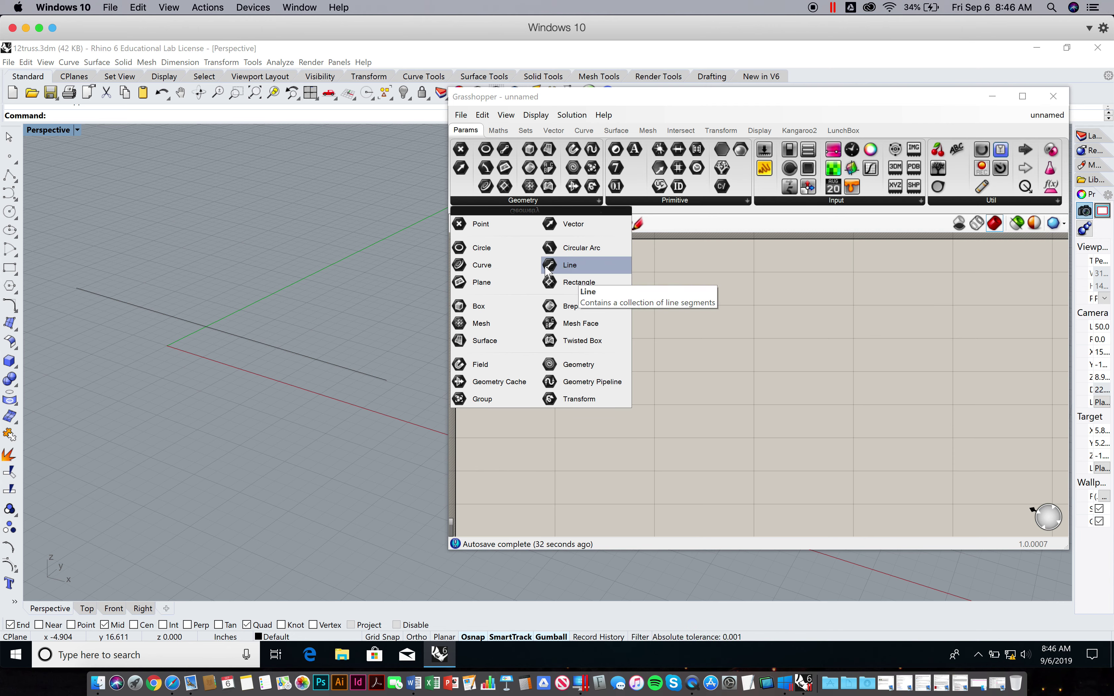
{"action": "left_click_drag", "start_coordinate": [484, 271], "coordinate": [566, 322]}
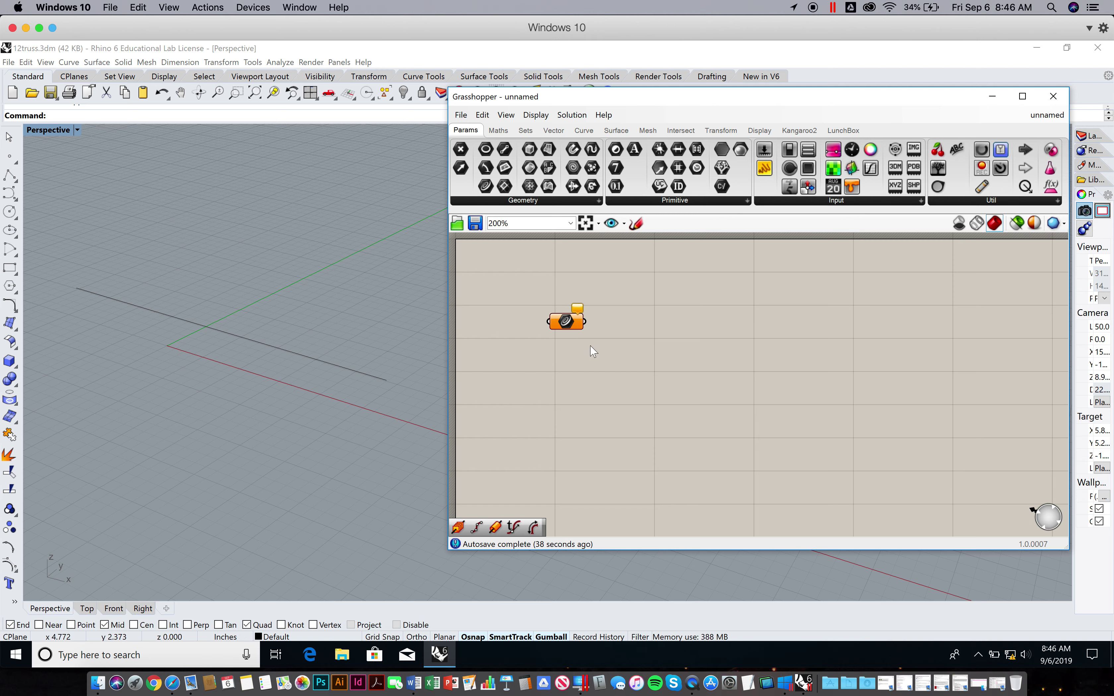
{"action": "left_click", "coordinate": [565, 321]}
{"action": "right_click", "coordinate": [565, 322]}
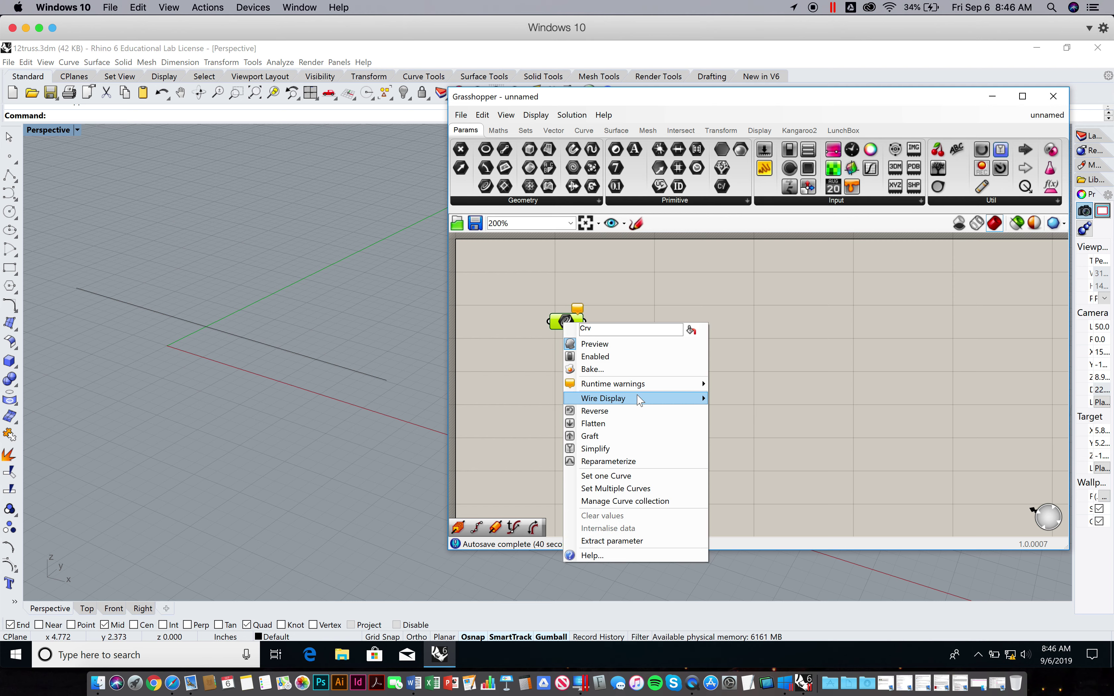
{"action": "left_click", "coordinate": [632, 479]}
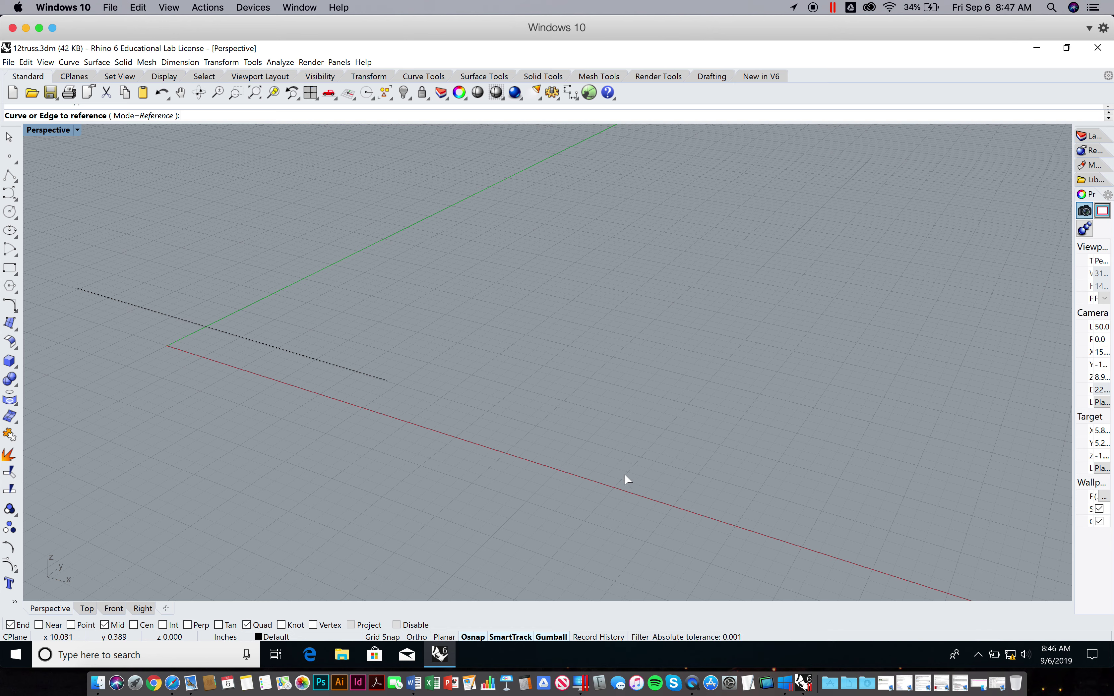
{"action": "left_click_drag", "start_coordinate": [295, 121], "coordinate": [295, 146]}
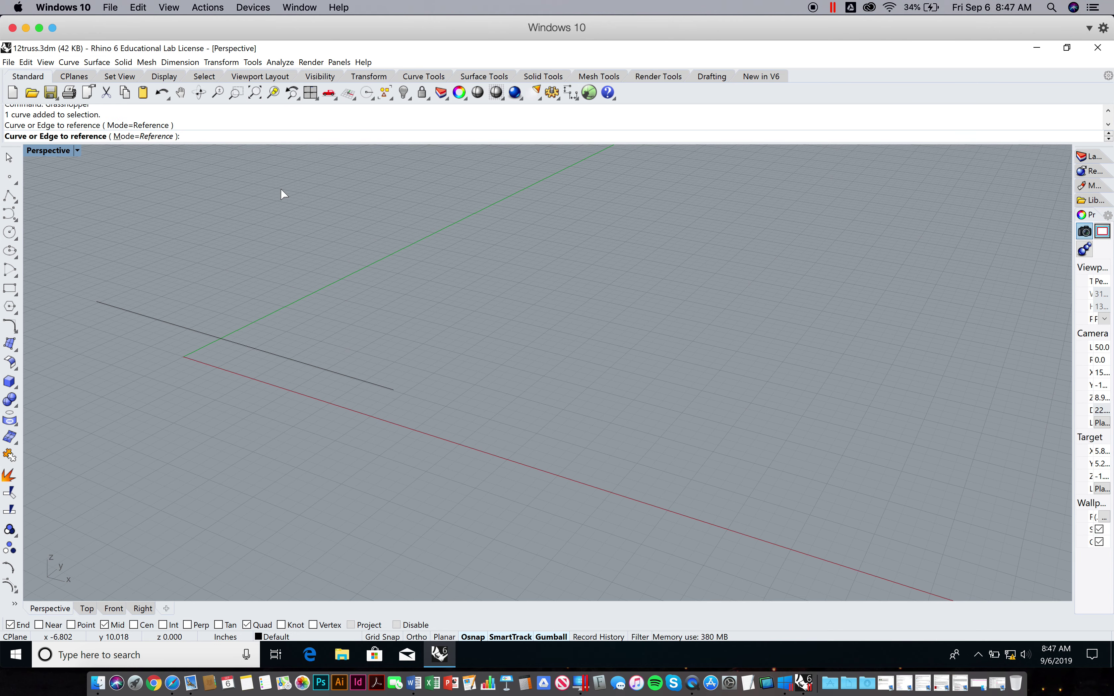
{"action": "left_click", "coordinate": [294, 361]}
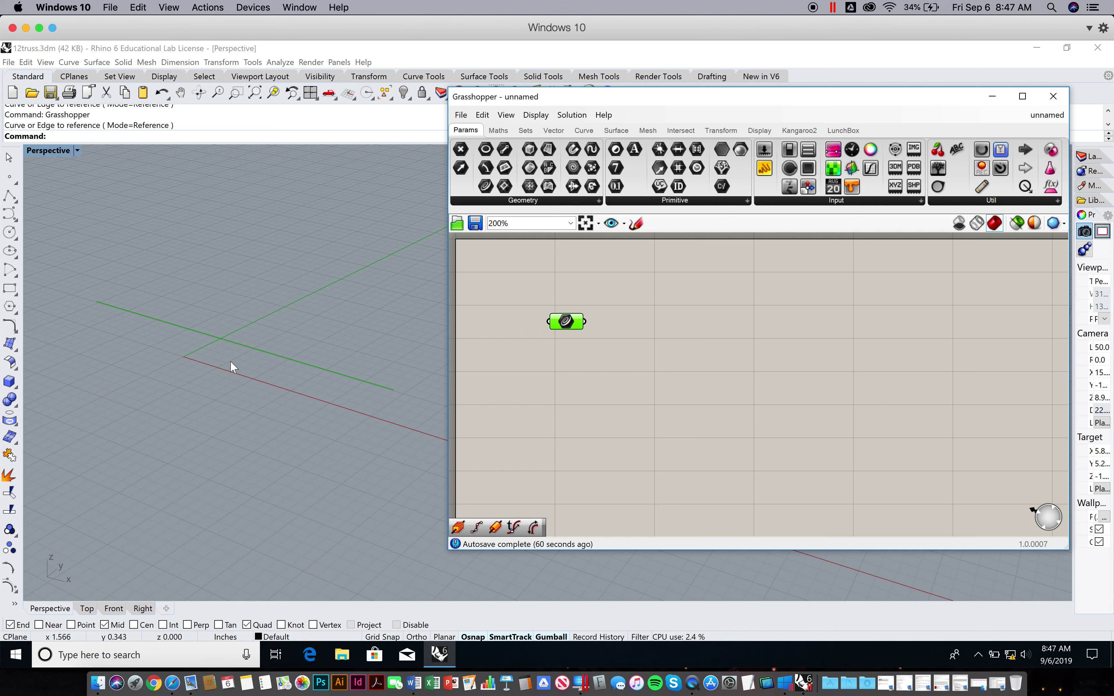
{"action": "left_click", "coordinate": [605, 359]}
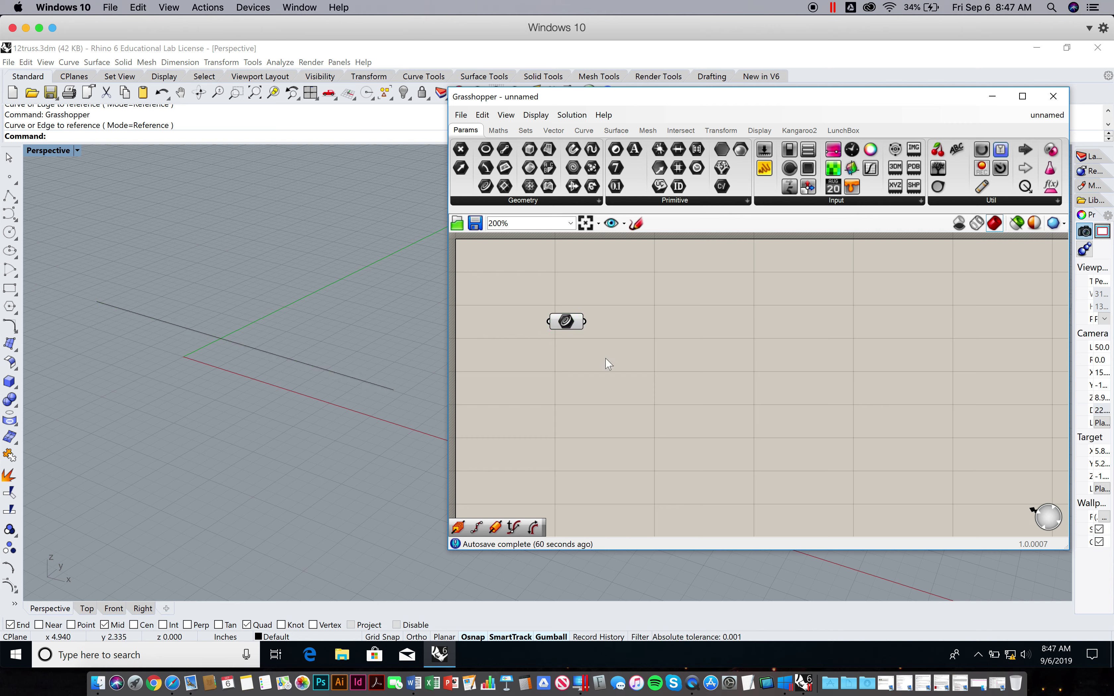
{"action": "left_click", "coordinate": [575, 322]}
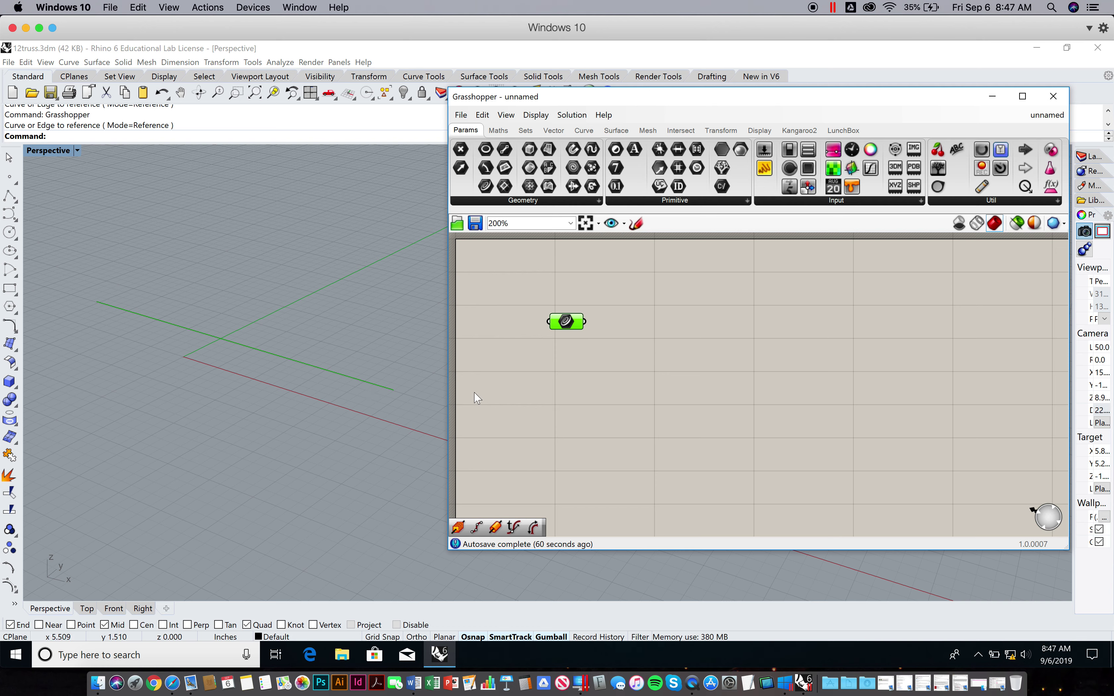
{"action": "left_click", "coordinate": [612, 375]}
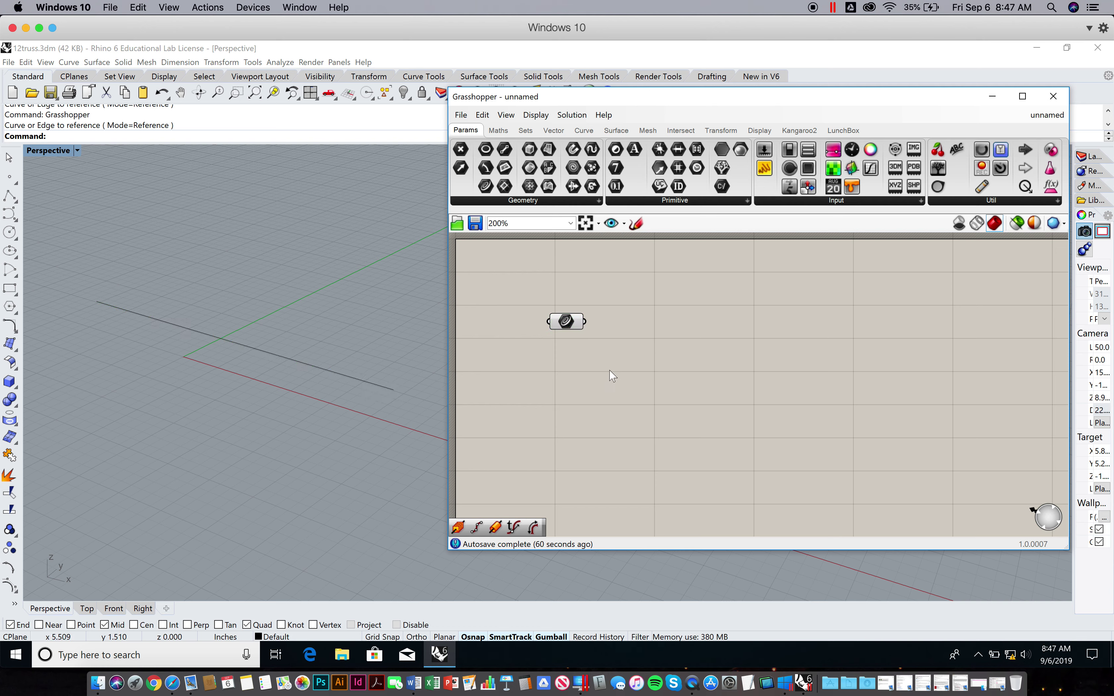
{"action": "left_click", "coordinate": [567, 321]}
{"action": "left_click", "coordinate": [640, 338]}
{"action": "right_click_drag", "start_coordinate": [751, 338], "coordinate": [737, 344]}
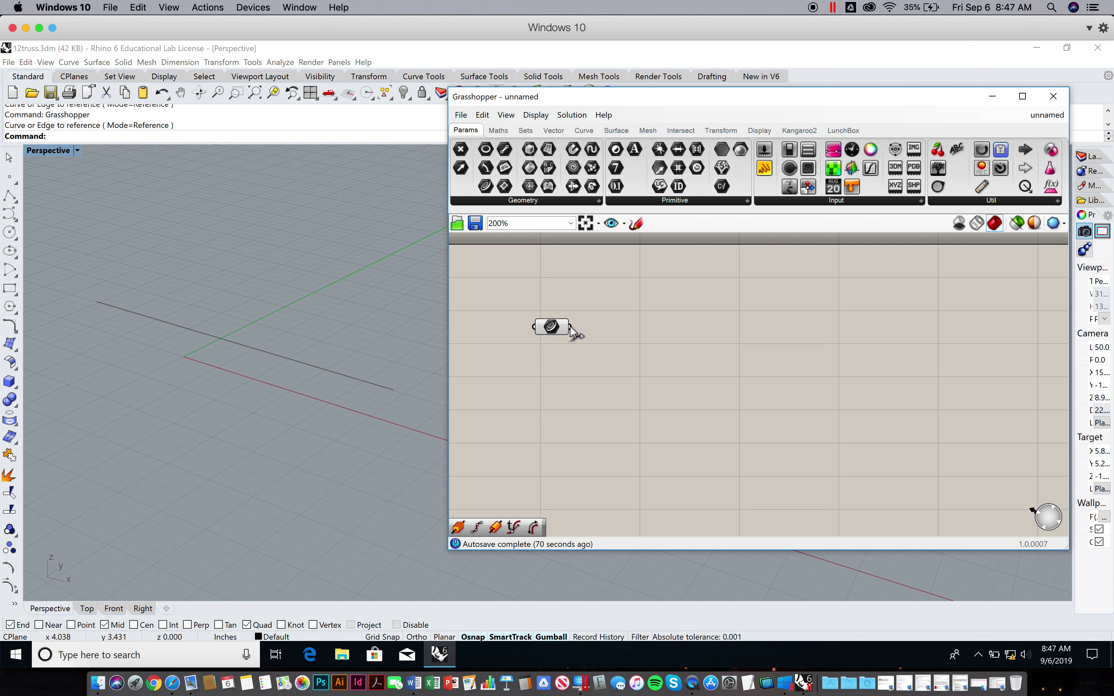
{"action": "left_click_drag", "start_coordinate": [570, 328], "coordinate": [689, 354]}
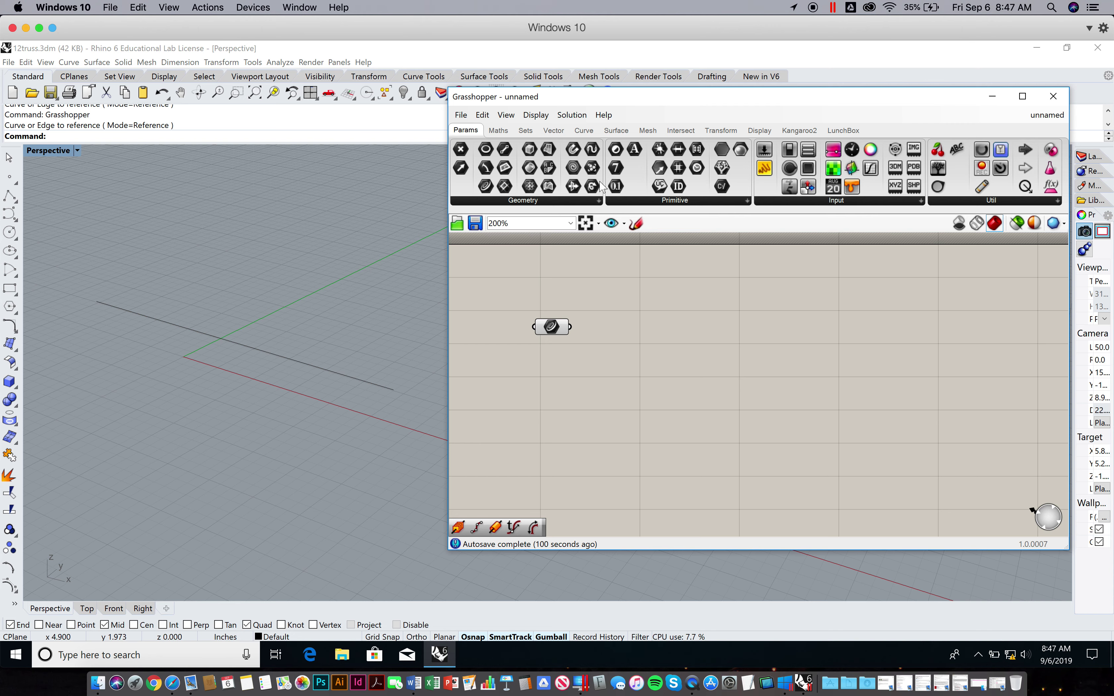
- Add an Evaluate Curve component beside the Curve parameter and connect the referenced curve to its C input
{"action": "left_click", "coordinate": [587, 131]}
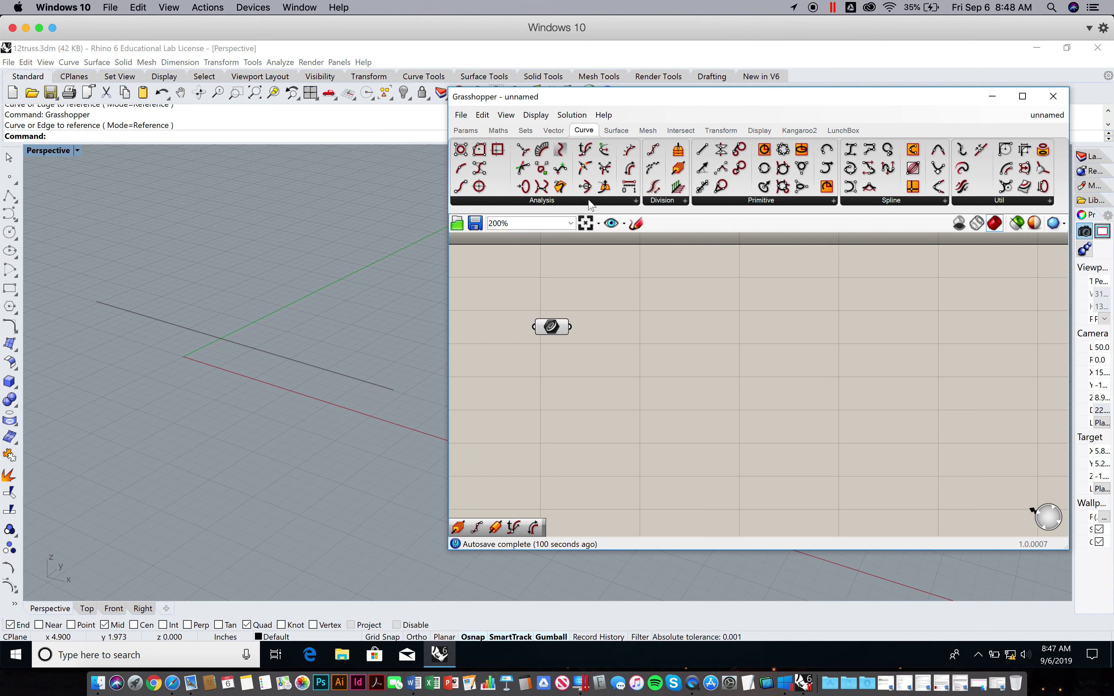
{"action": "left_click", "coordinate": [589, 201]}
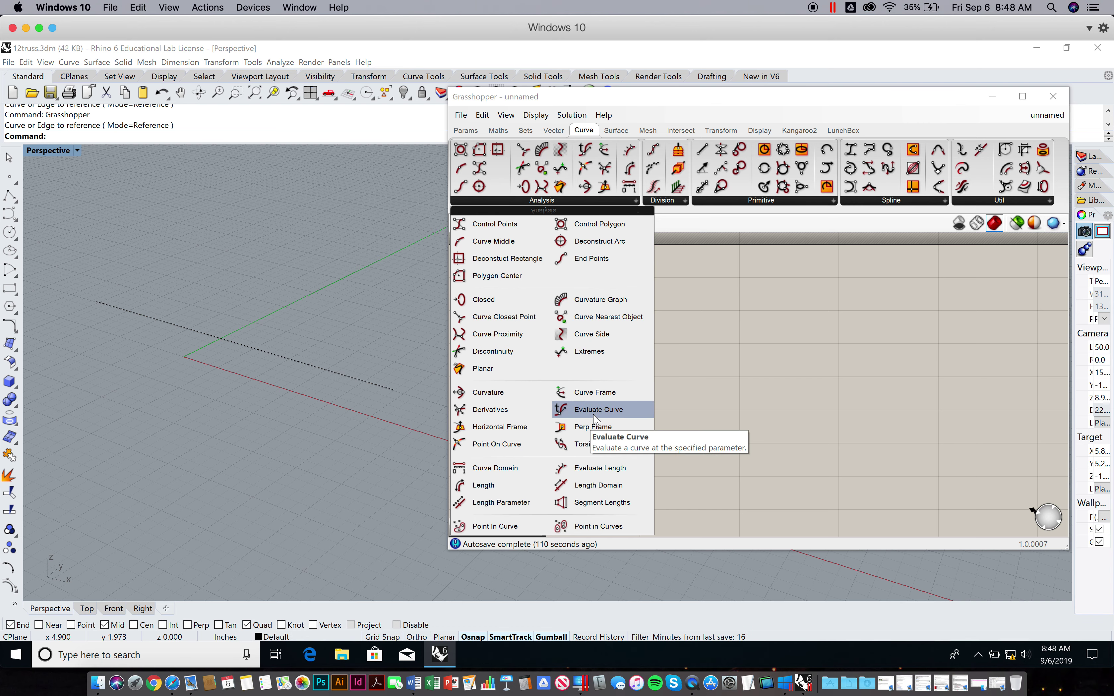
{"action": "left_click_drag", "start_coordinate": [595, 417], "coordinate": [661, 353]}
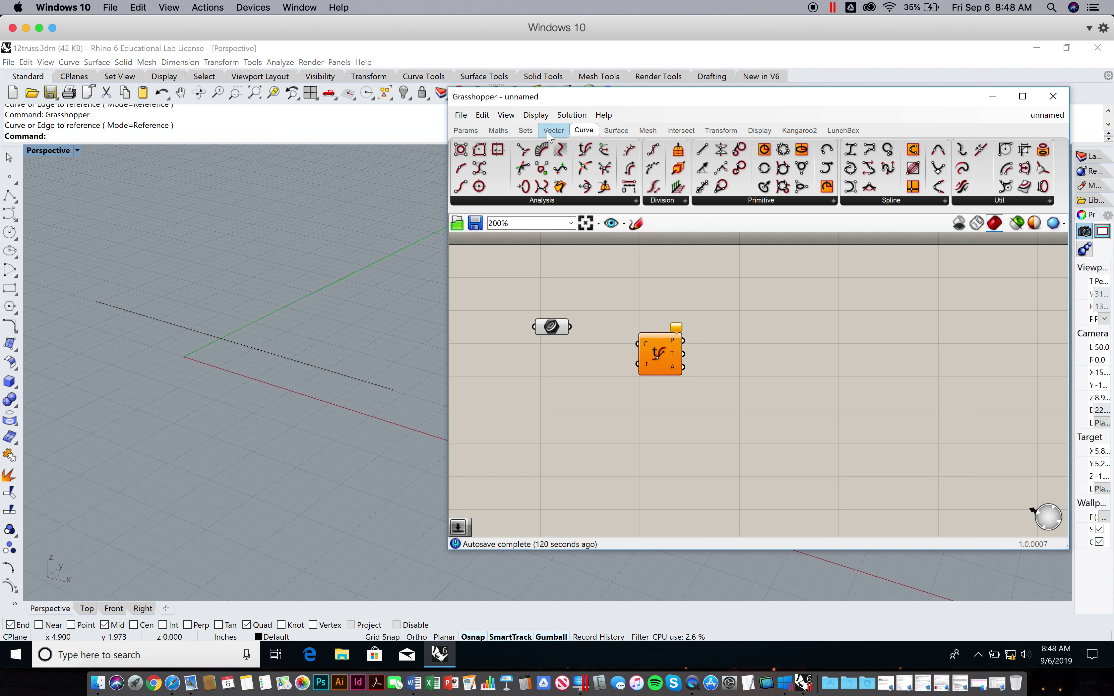
{"action": "left_click_drag", "start_coordinate": [663, 359], "coordinate": [651, 349]}
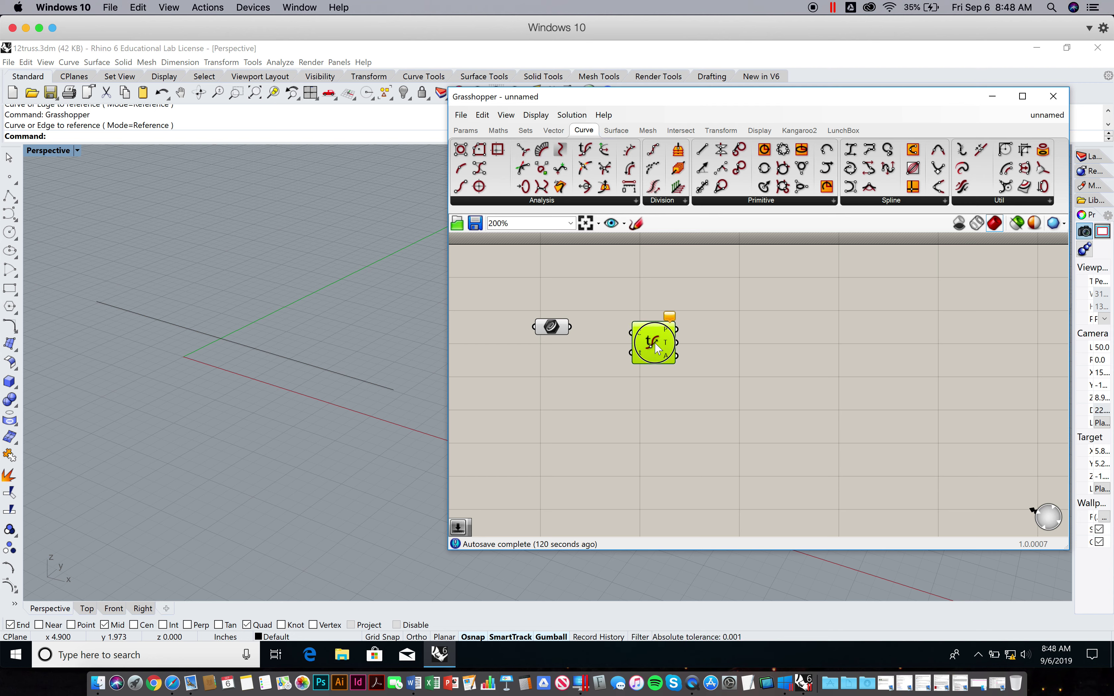
{"action": "left_click", "coordinate": [580, 399]}
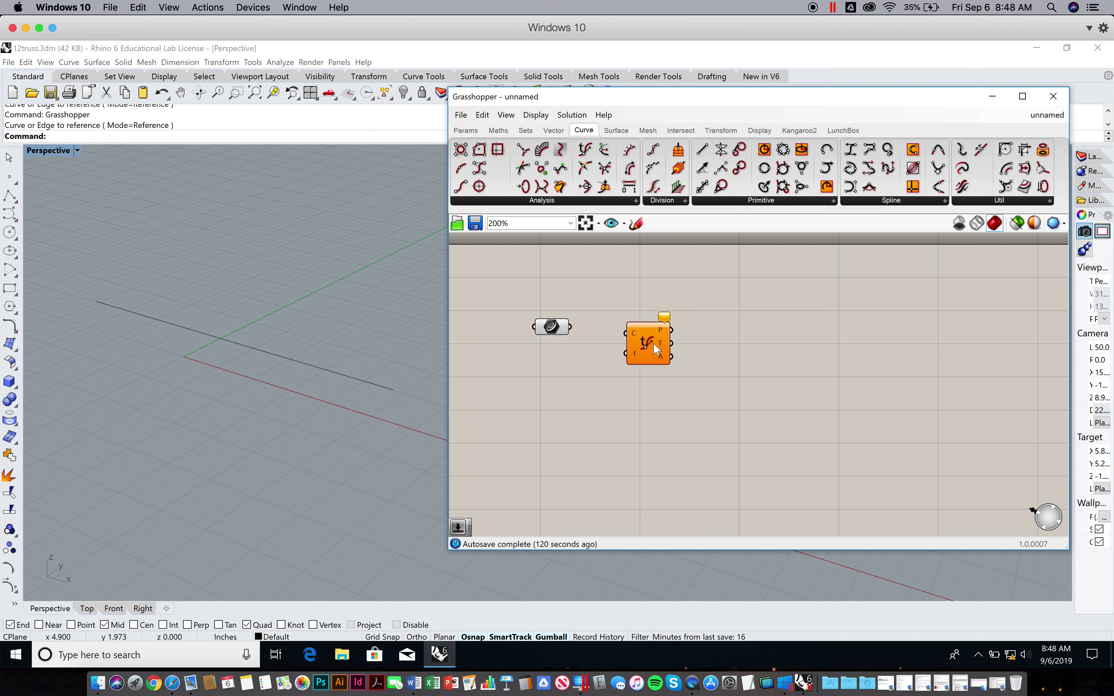
{"action": "left_click_drag", "start_coordinate": [570, 327], "coordinate": [626, 332]}
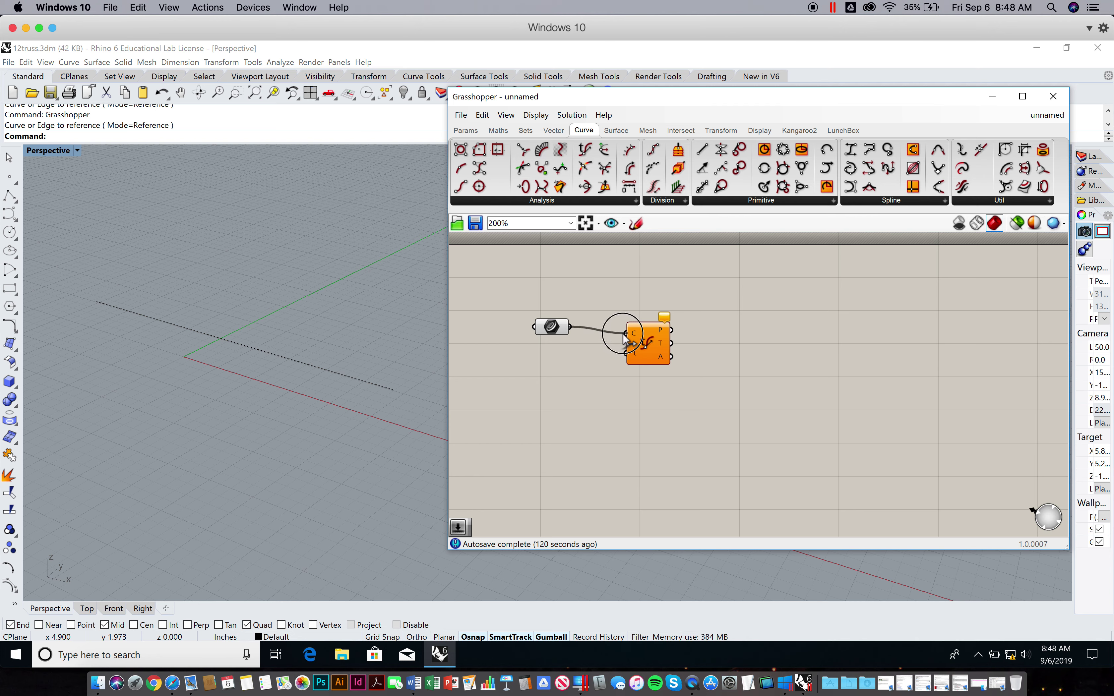
- Add a number slider wired to the t input of Evaluate Curve and set it to 1.000
{"action": "right_click_drag", "start_coordinate": [549, 373], "coordinate": [596, 371]}
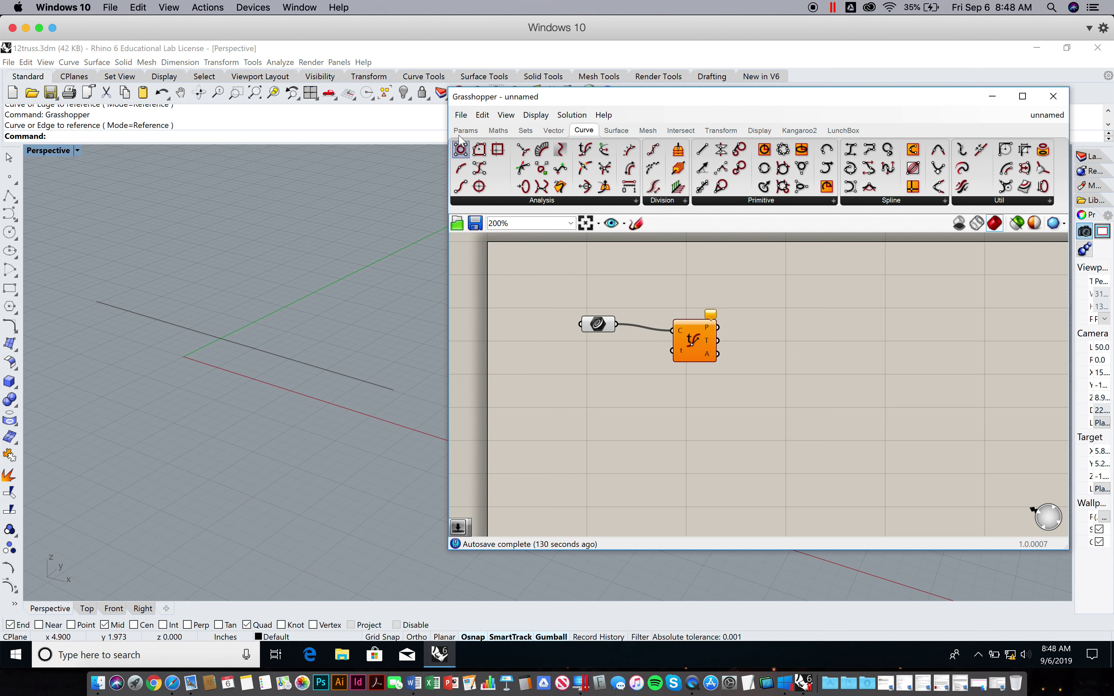
{"action": "left_click", "coordinate": [466, 130]}
{"action": "left_click_drag", "start_coordinate": [764, 157], "coordinate": [523, 364]}
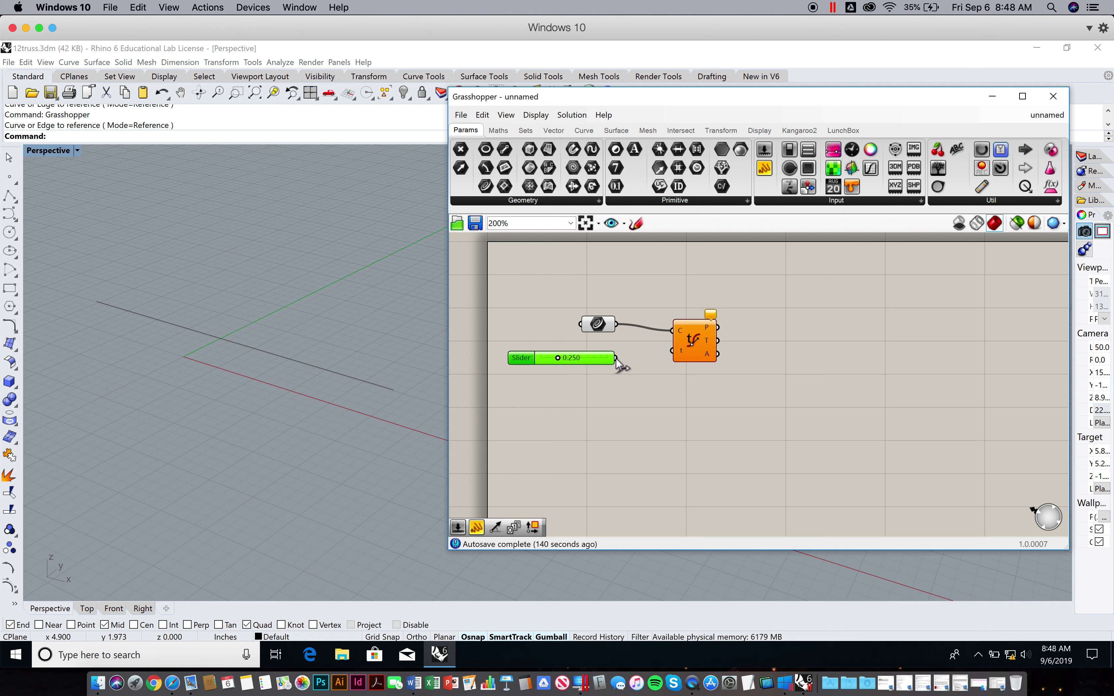
{"action": "left_click_drag", "start_coordinate": [616, 358], "coordinate": [670, 353]}
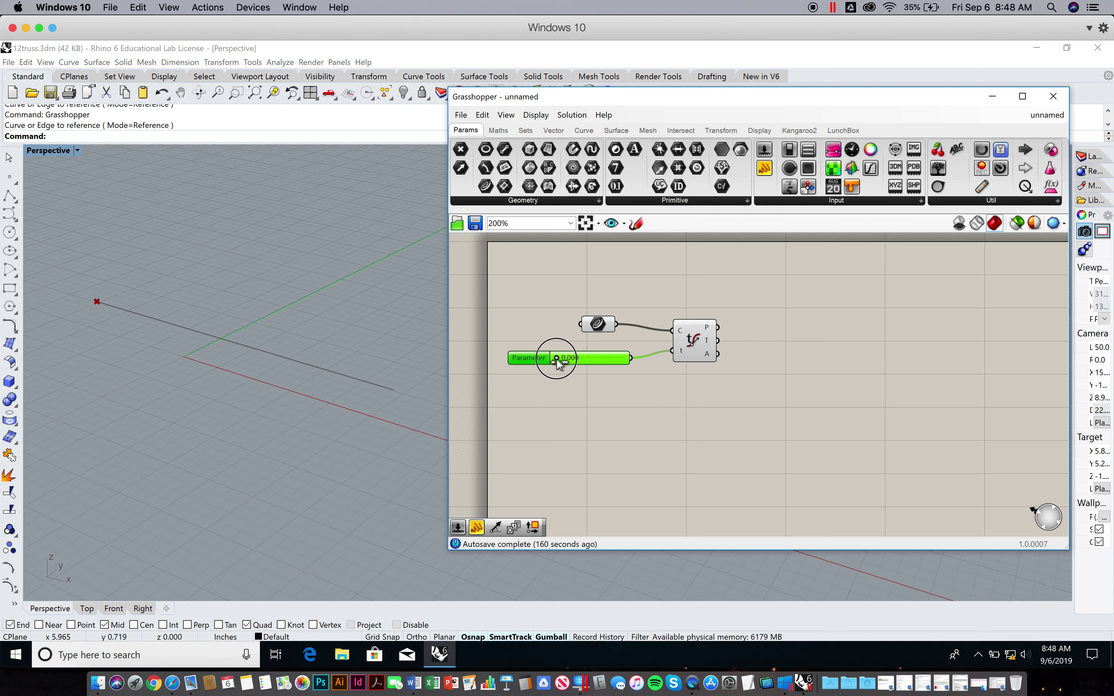
{"action": "left_click_drag", "start_coordinate": [601, 360], "coordinate": [640, 361]}
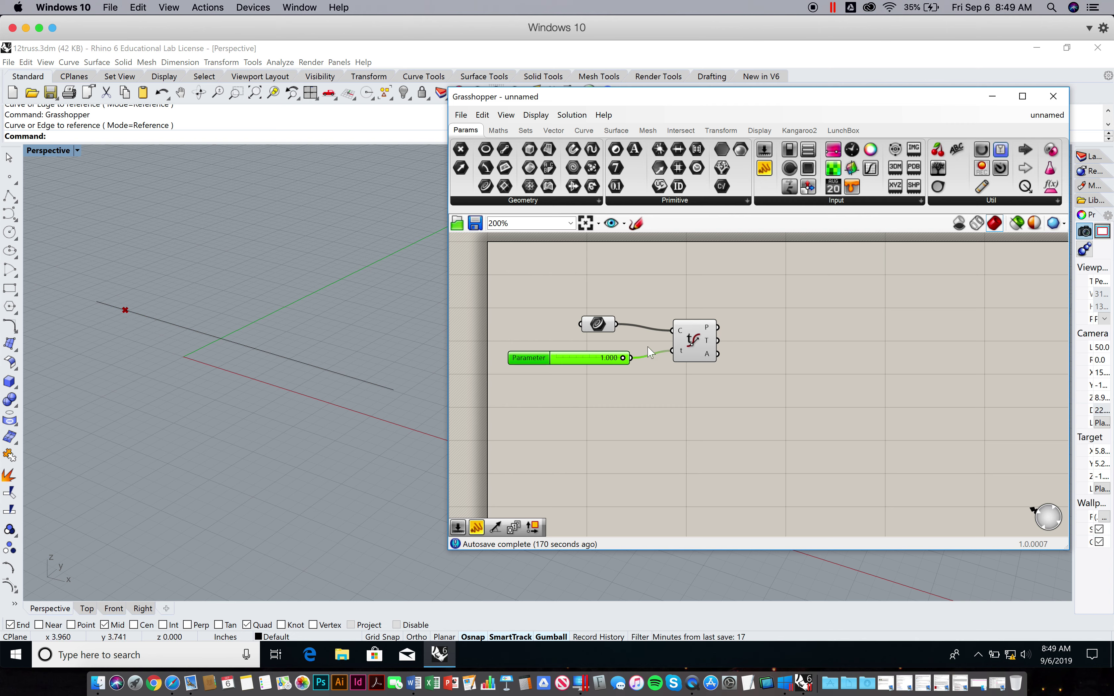
- Reparameterize the C input of the Evaluate Curve component
{"action": "mouse_move", "coordinate": [683, 335]}
{"action": "right_click", "coordinate": [682, 333]}
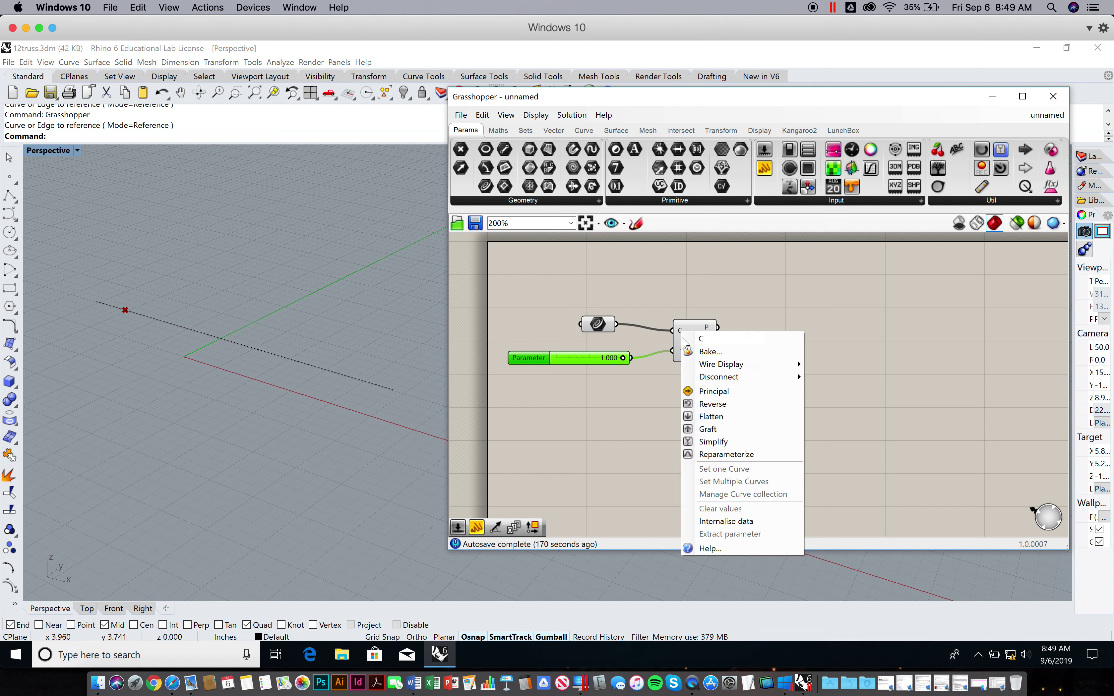
{"action": "left_click", "coordinate": [716, 457]}
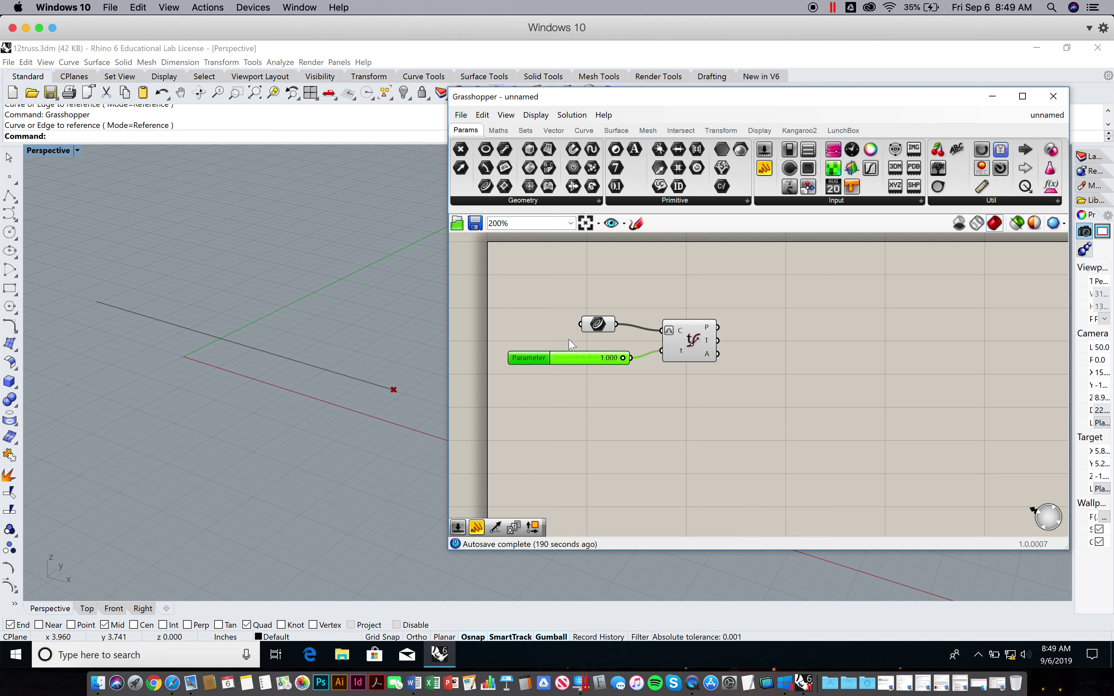
- Set the Parameter slider driving the Evaluate Curve component to 0.750
{"action": "mouse_move", "coordinate": [616, 359]}
{"action": "left_mouse_down"}
{"action": "mouse_move", "coordinate": [543, 362]}
{"action": "mouse_move", "coordinate": [634, 366]}
{"action": "mouse_move", "coordinate": [589, 362]}
{"action": "mouse_move", "coordinate": [608, 362]}
{"action": "left_mouse_up"}
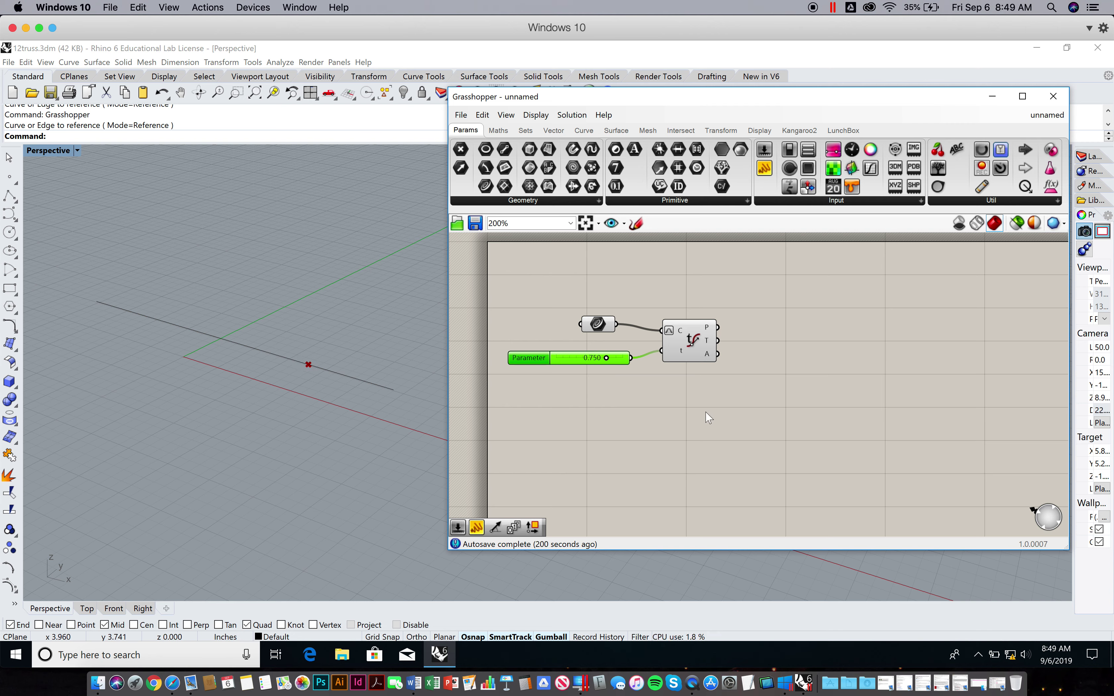
{"action": "left_click", "coordinate": [762, 369]}
{"action": "left_click_drag", "start_coordinate": [815, 395], "coordinate": [843, 400]}
{"action": "right_click_drag", "start_coordinate": [885, 349], "coordinate": [887, 383]}
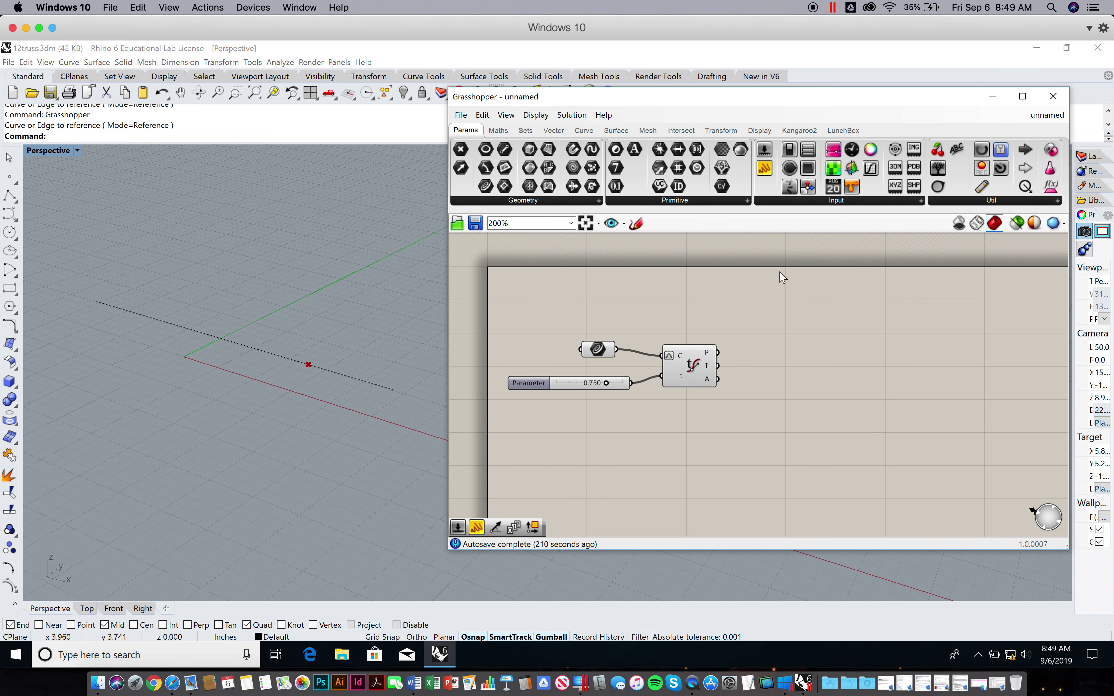
- Add a Line SDL component beside Evaluate Curve and connect the P output to its S input
{"action": "left_click", "coordinate": [582, 133]}
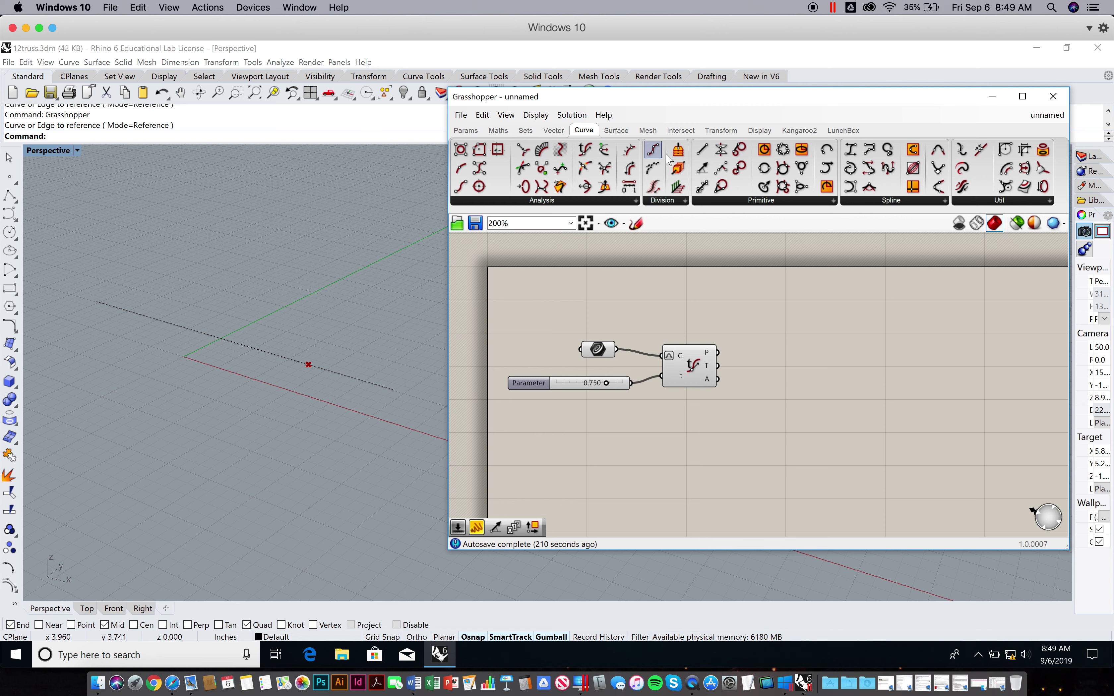
{"action": "left_click", "coordinate": [743, 200]}
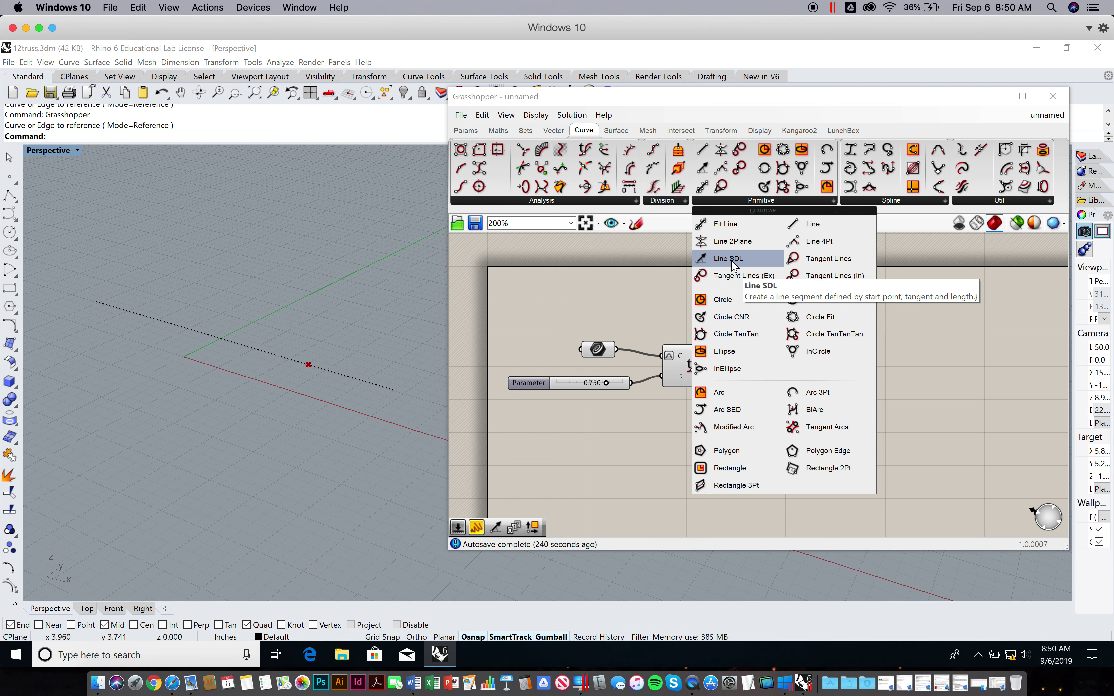
{"action": "left_click", "coordinate": [743, 263]}
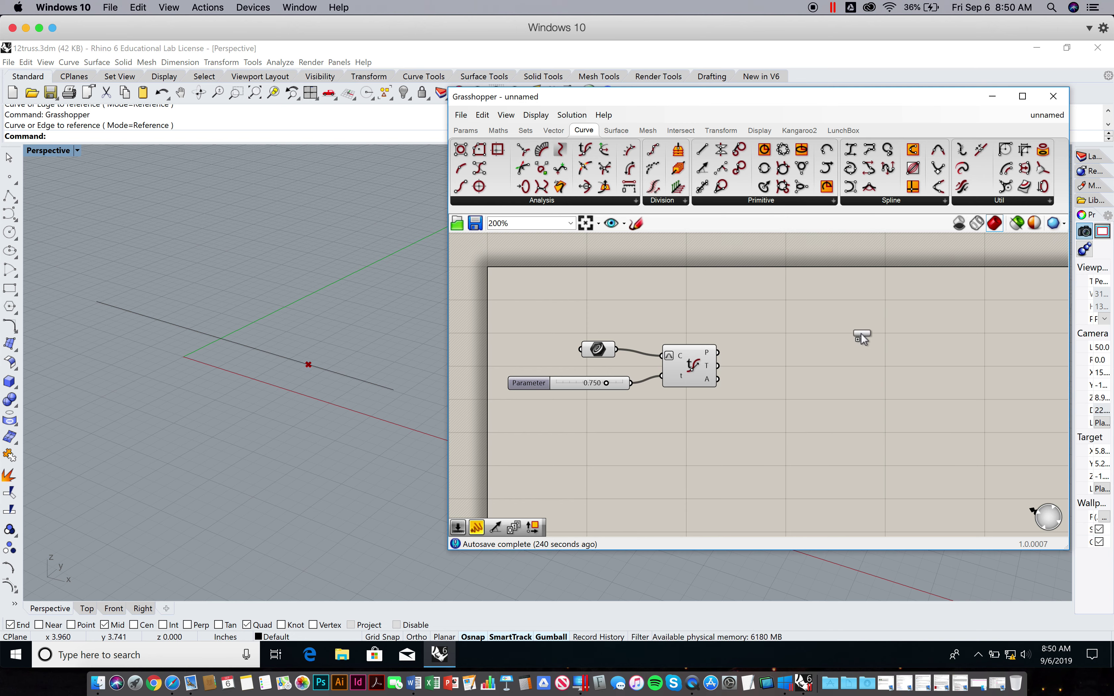
{"action": "left_click", "coordinate": [804, 350]}
{"action": "left_click", "coordinate": [804, 355]}
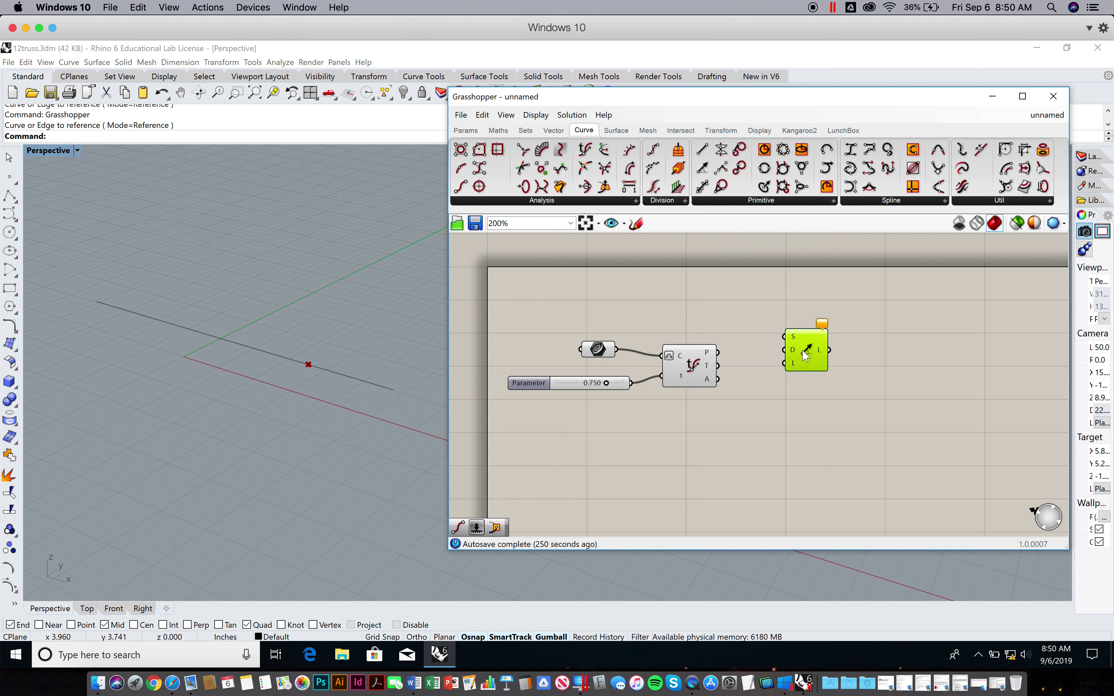
{"action": "left_click", "coordinate": [717, 353]}
{"action": "left_click_drag", "start_coordinate": [743, 348], "coordinate": [799, 382]}
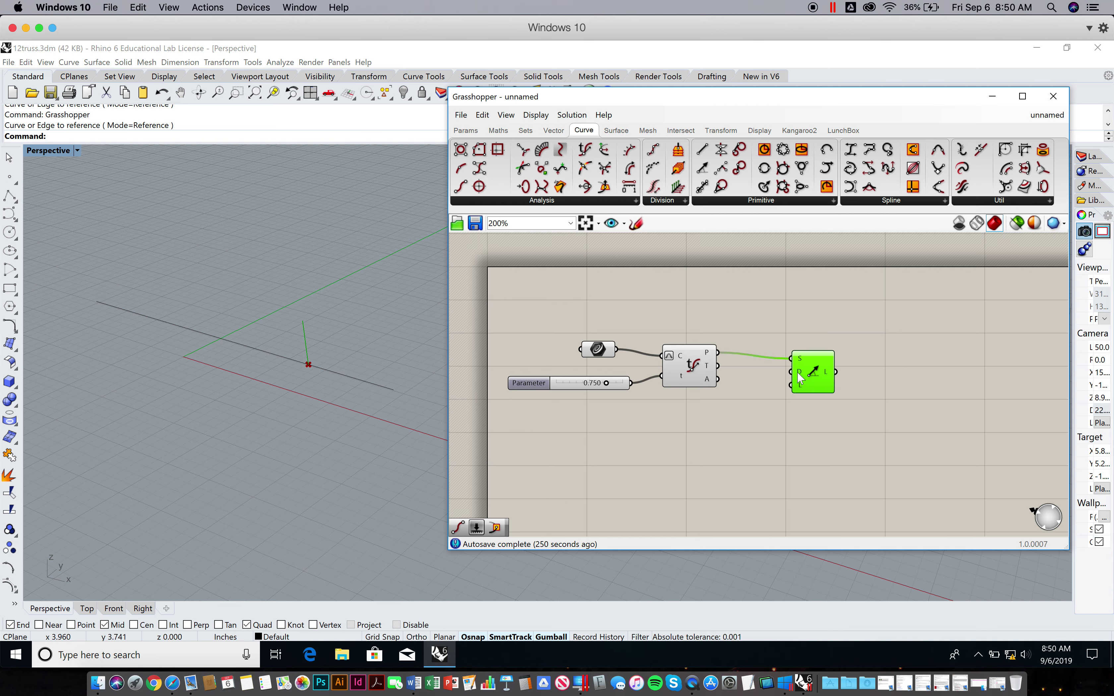
- Add a number slider and wire it to the L input of the Line SDL component
{"action": "mouse_move", "coordinate": [799, 371]}
{"action": "left_click", "coordinate": [466, 130]}
{"action": "left_click_drag", "start_coordinate": [766, 151], "coordinate": [790, 385]}
- Set the Length slider's maximum to 10
{"action": "double_click", "coordinate": [619, 436]}
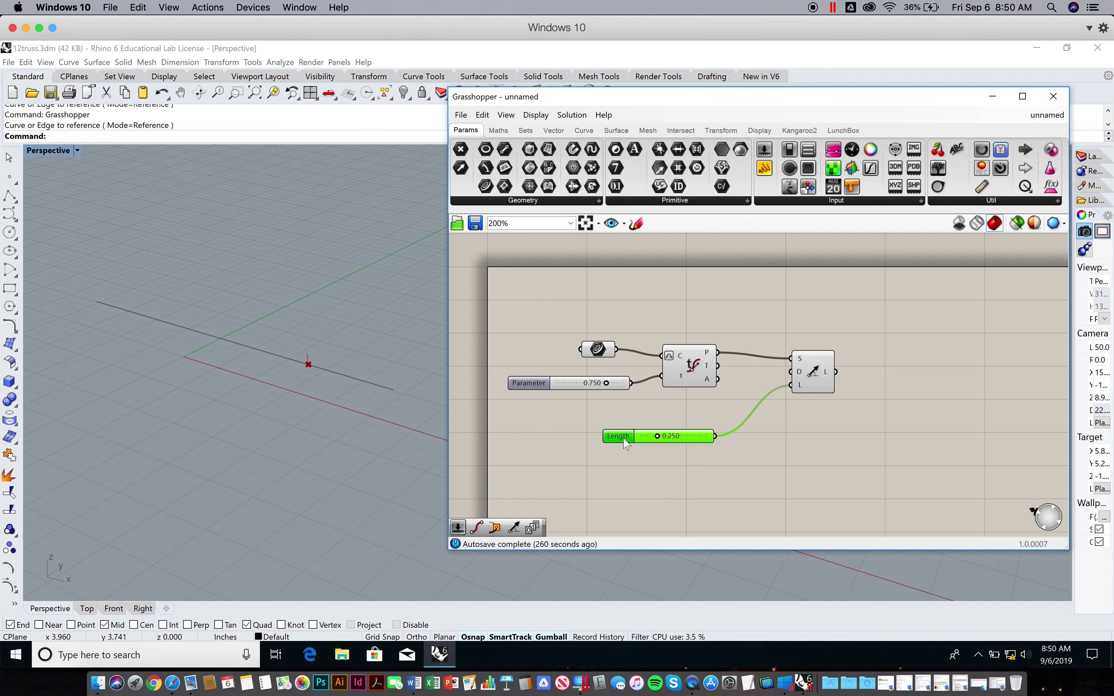
{"action": "double_click", "coordinate": [675, 472]}
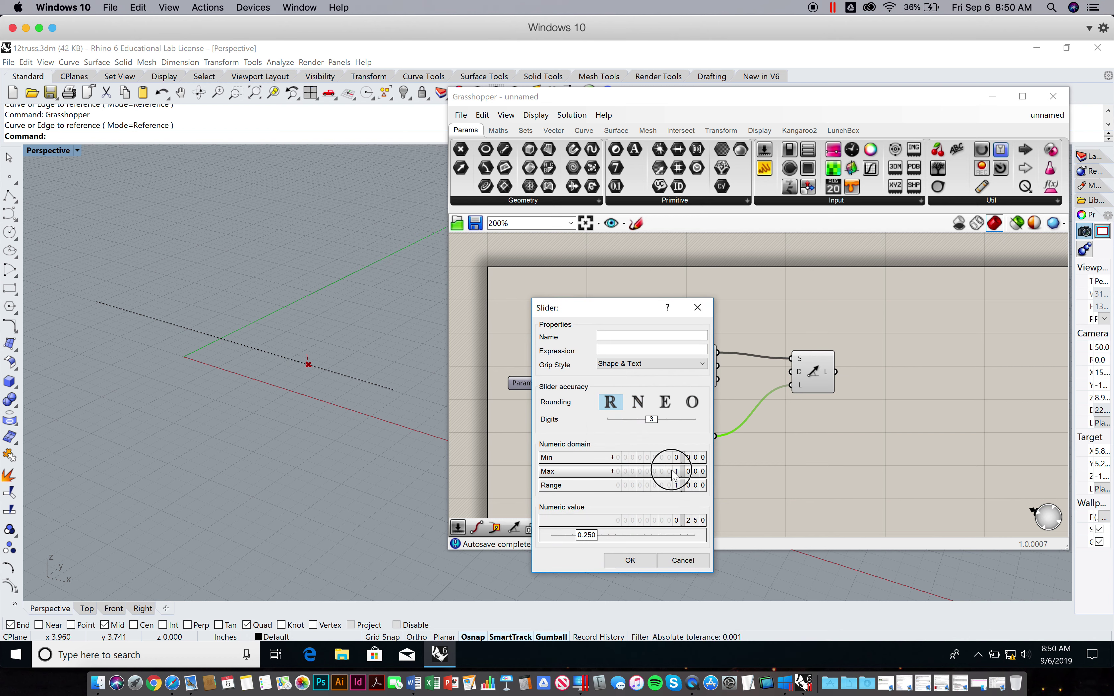
{"action": "type", "text": "10"}
{"action": "key", "text": "Return"}
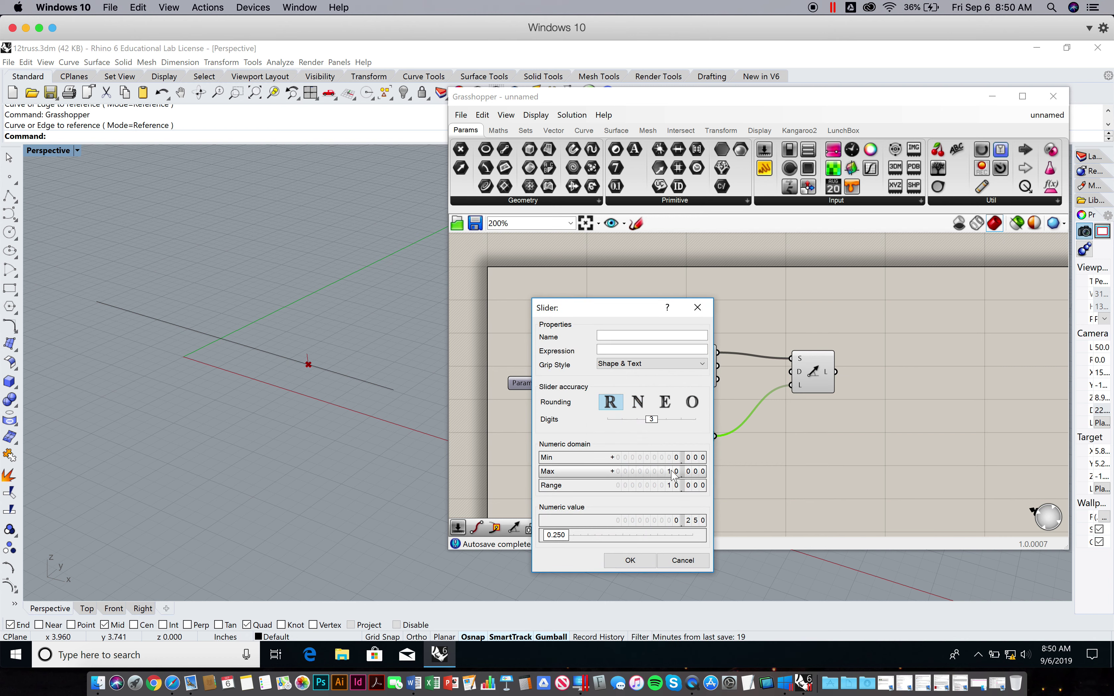
{"action": "left_click", "coordinate": [647, 561]}
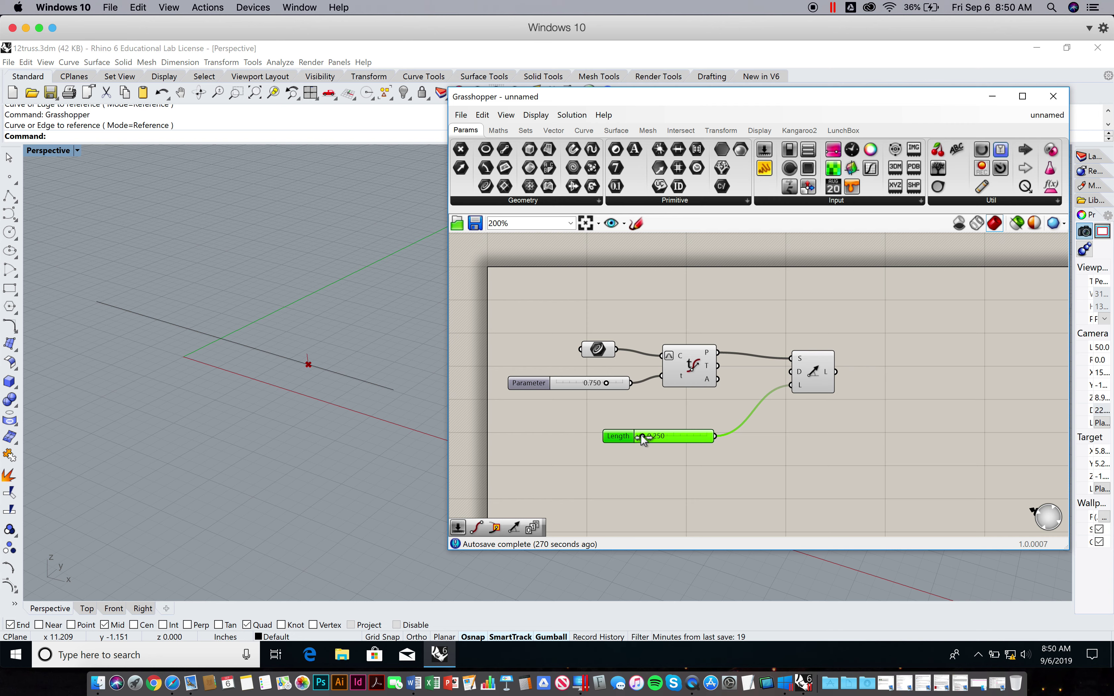
- Set the Length slider to 1.650 and arrange it closer to the Evaluate Curve and Line SDL components
{"action": "left_click_drag", "start_coordinate": [641, 436], "coordinate": [667, 439]}
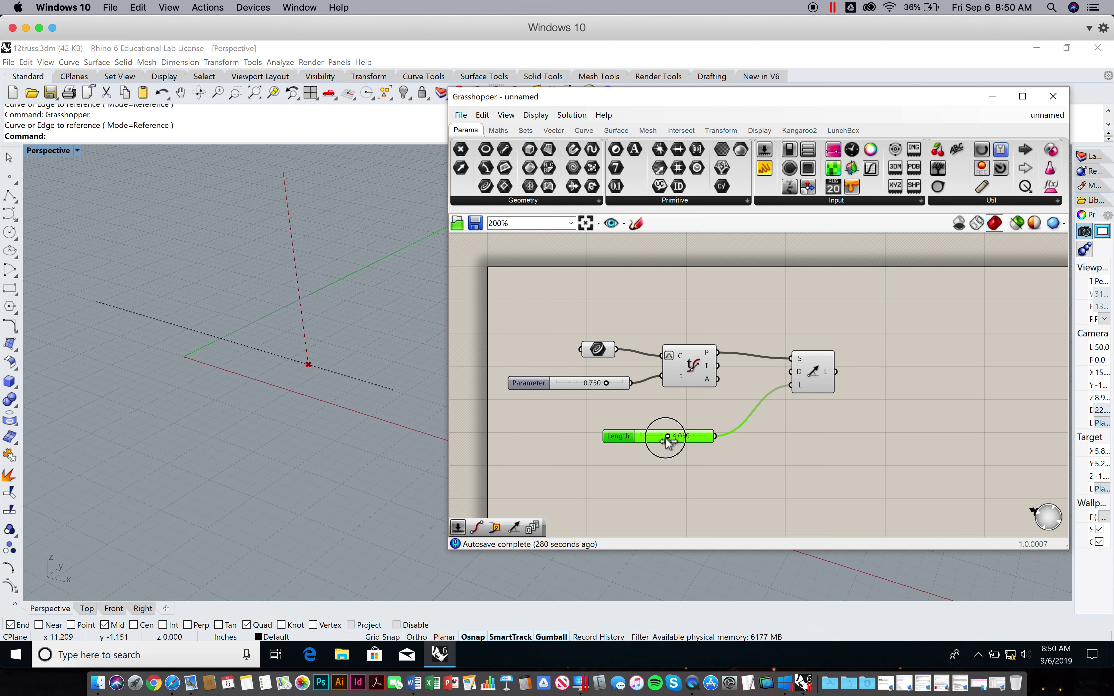
{"action": "left_click_drag", "start_coordinate": [666, 439], "coordinate": [622, 420]}
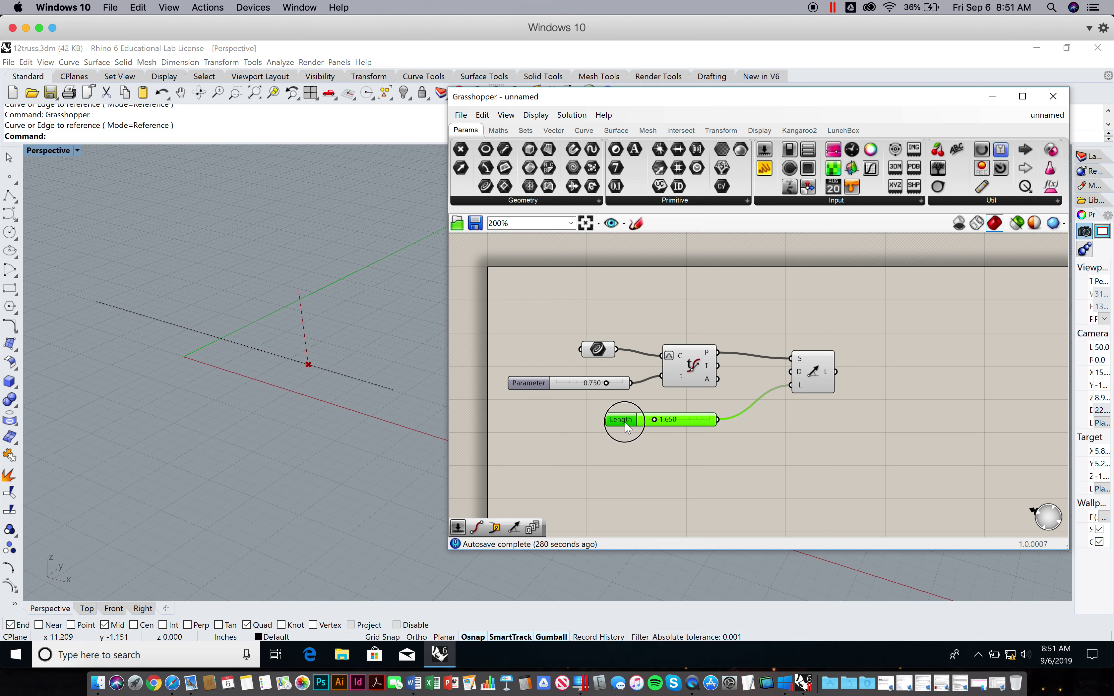
{"action": "left_click_drag", "start_coordinate": [816, 375], "coordinate": [811, 388]}
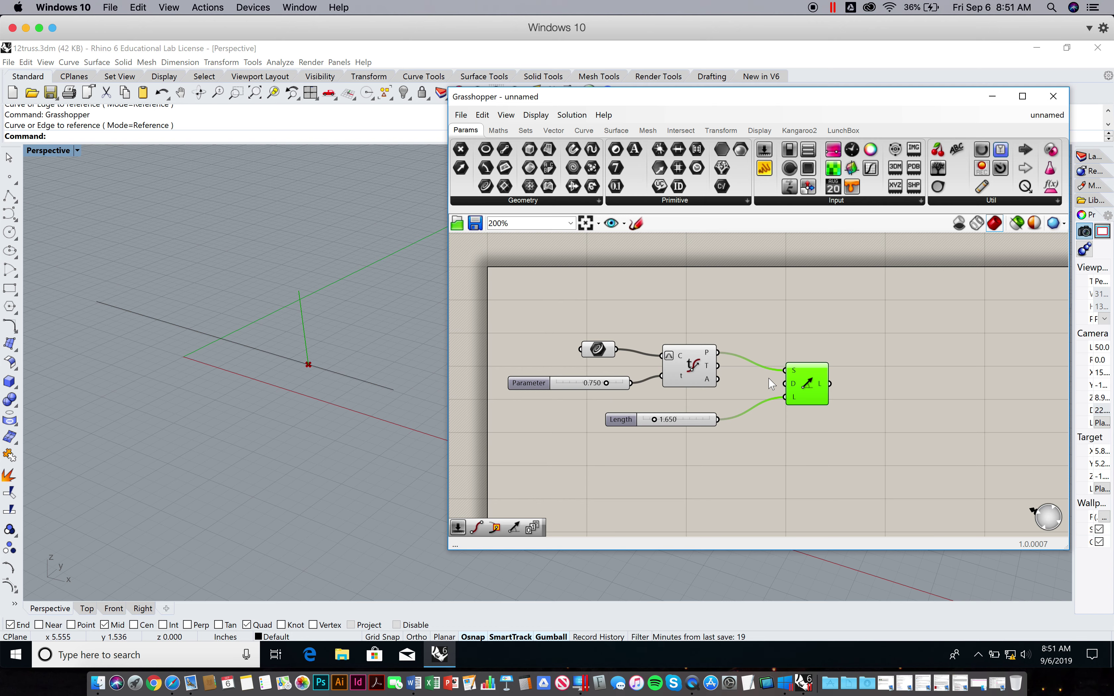
{"action": "right_click_drag", "start_coordinate": [909, 358], "coordinate": [961, 374]}
{"action": "left_click_drag", "start_coordinate": [860, 405], "coordinate": [856, 396]}
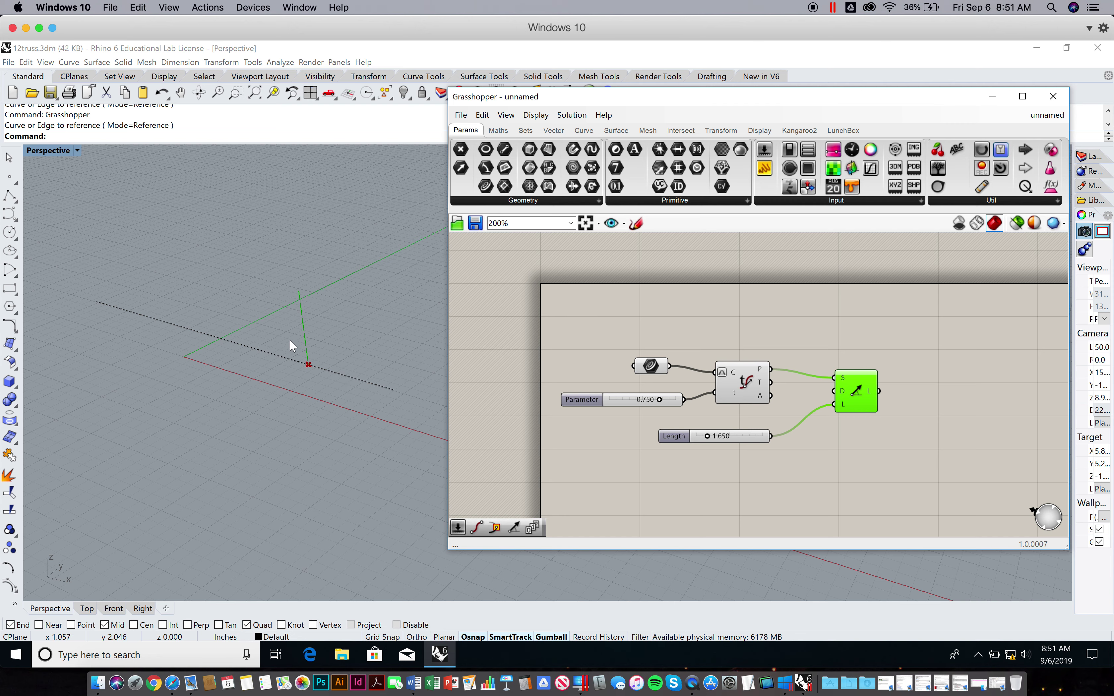
{"action": "left_click", "coordinate": [852, 303]}
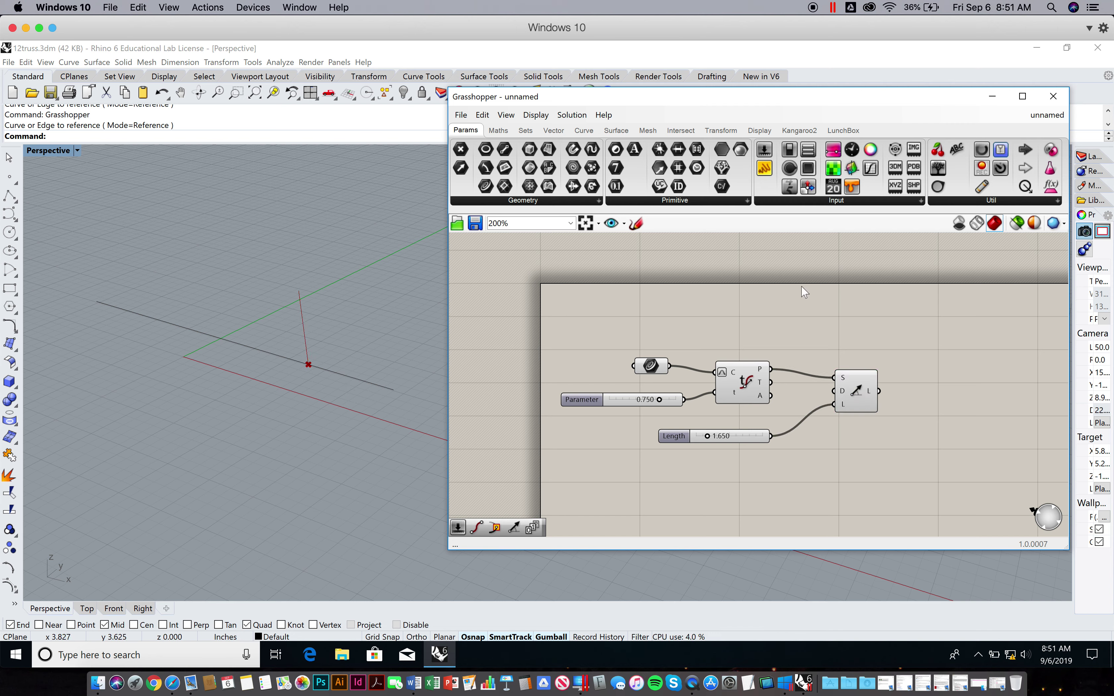
- Add an End Points component beyond Line SDL and place a duplicate of it directly below
{"action": "left_click", "coordinate": [592, 132]}
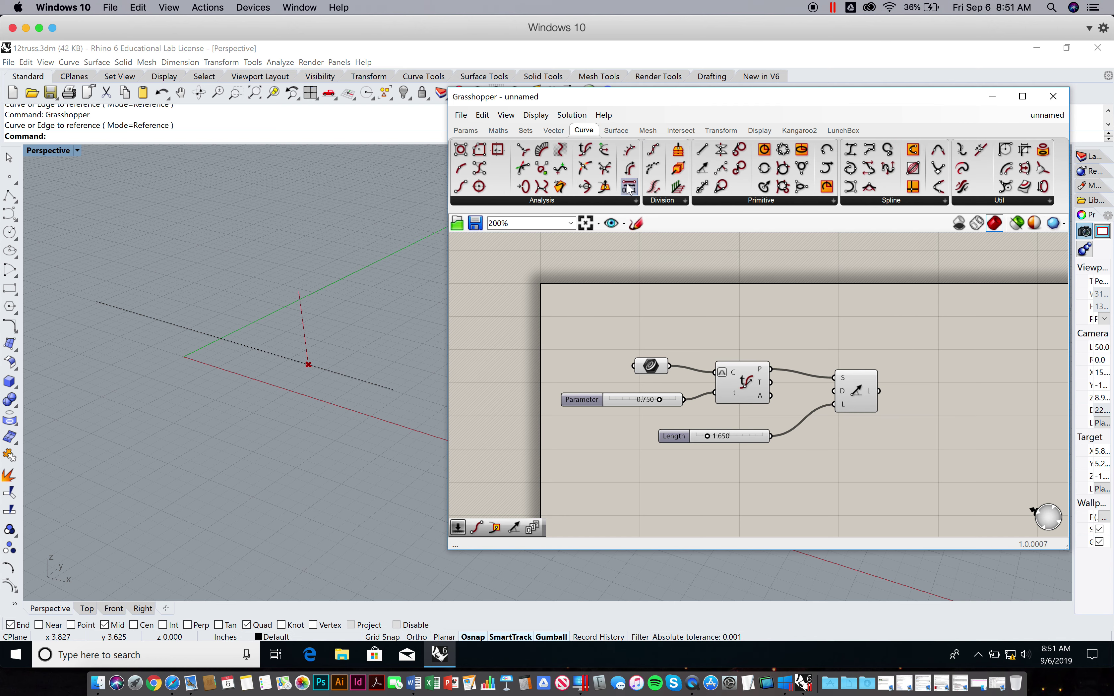
{"action": "left_click", "coordinate": [547, 199]}
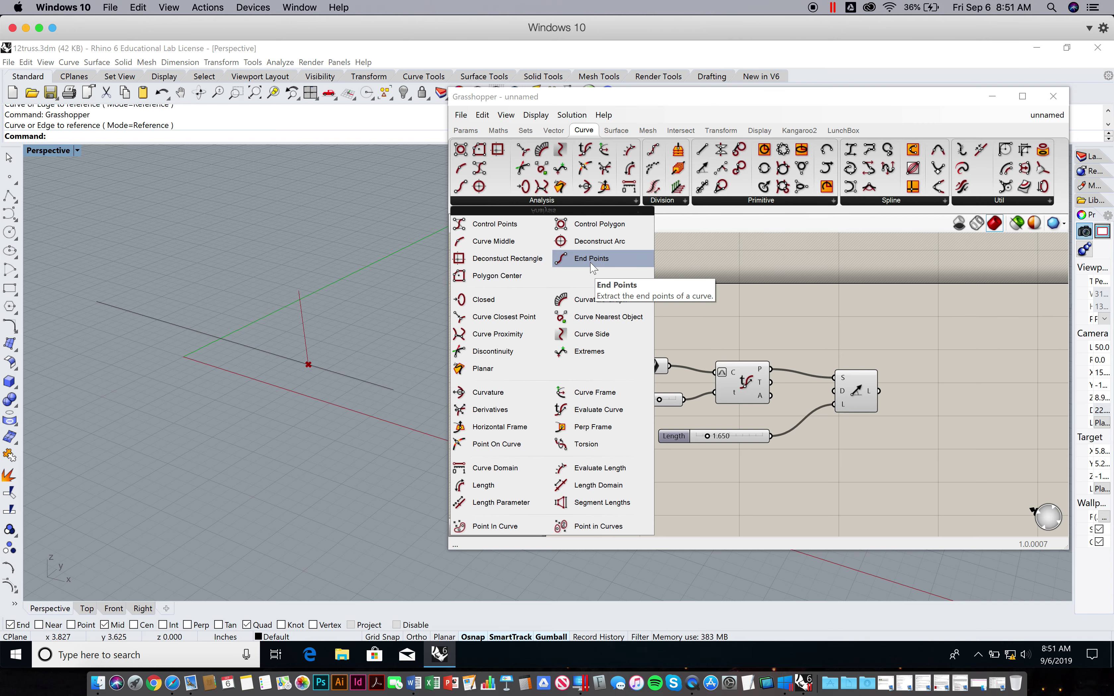
{"action": "left_click_drag", "start_coordinate": [593, 268], "coordinate": [967, 375]}
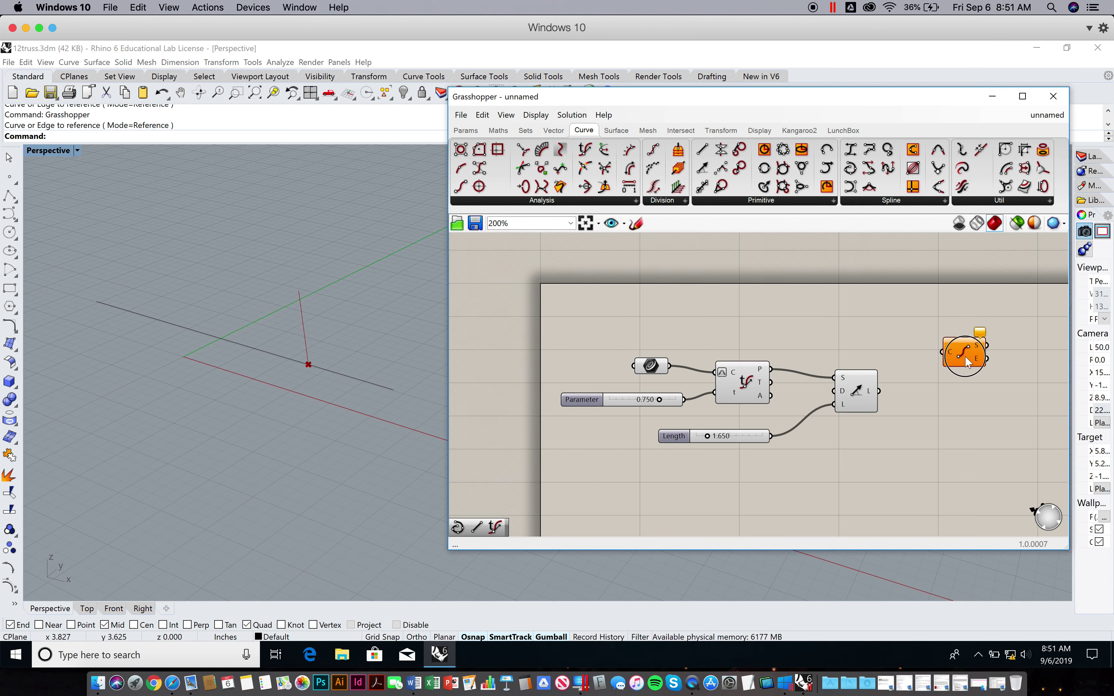
{"action": "key", "text": "ctrl+c"}
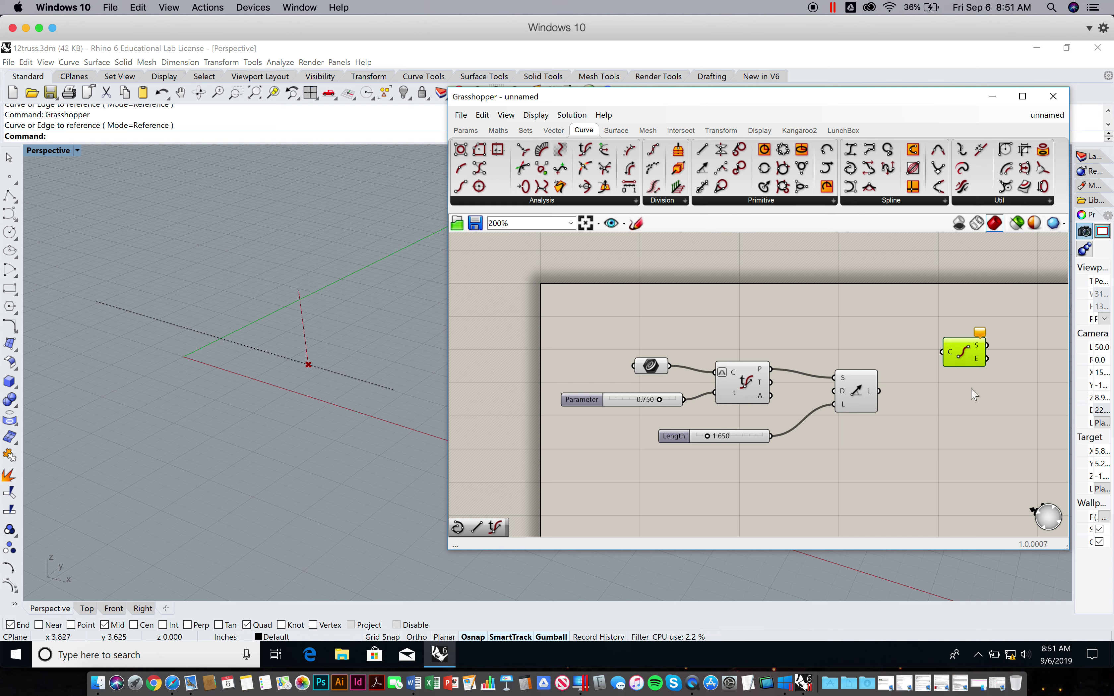
{"action": "left_click", "coordinate": [973, 395]}
{"action": "key", "text": "ctrl+v"}
{"action": "left_click_drag", "start_coordinate": [977, 371], "coordinate": [972, 414]}
{"action": "left_click_drag", "start_coordinate": [970, 357], "coordinate": [974, 347]}
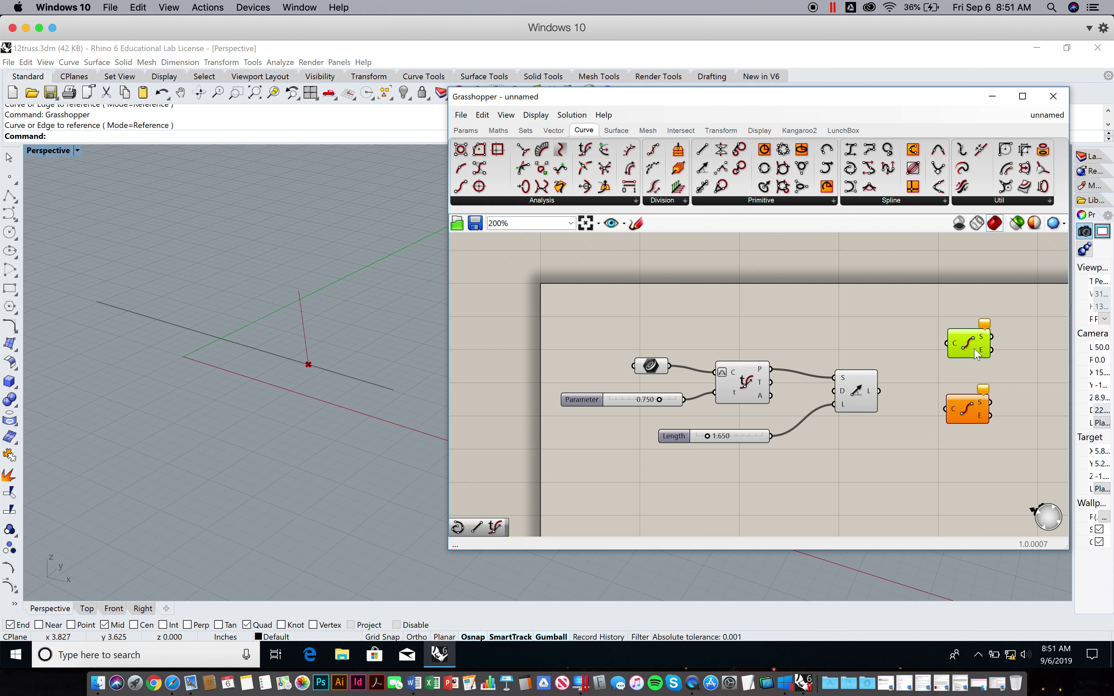
- Connect the referenced curve to the upper End Points component and the Line SDL output to the lower one
{"action": "left_click", "coordinate": [902, 340]}
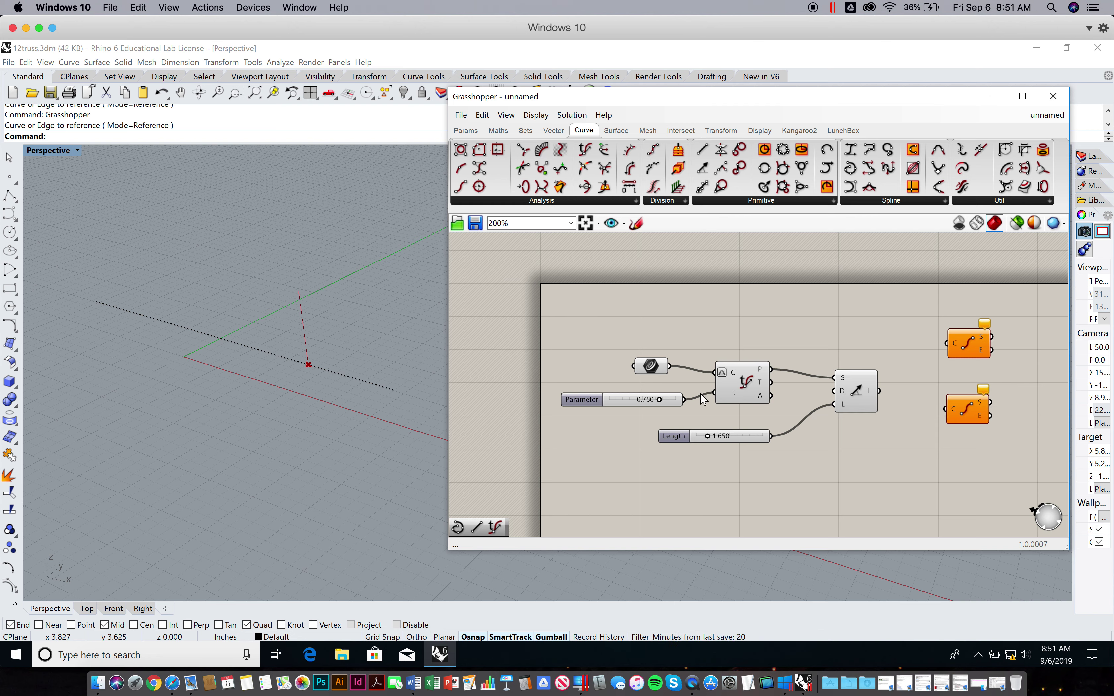
{"action": "left_click_drag", "start_coordinate": [669, 366], "coordinate": [943, 341]}
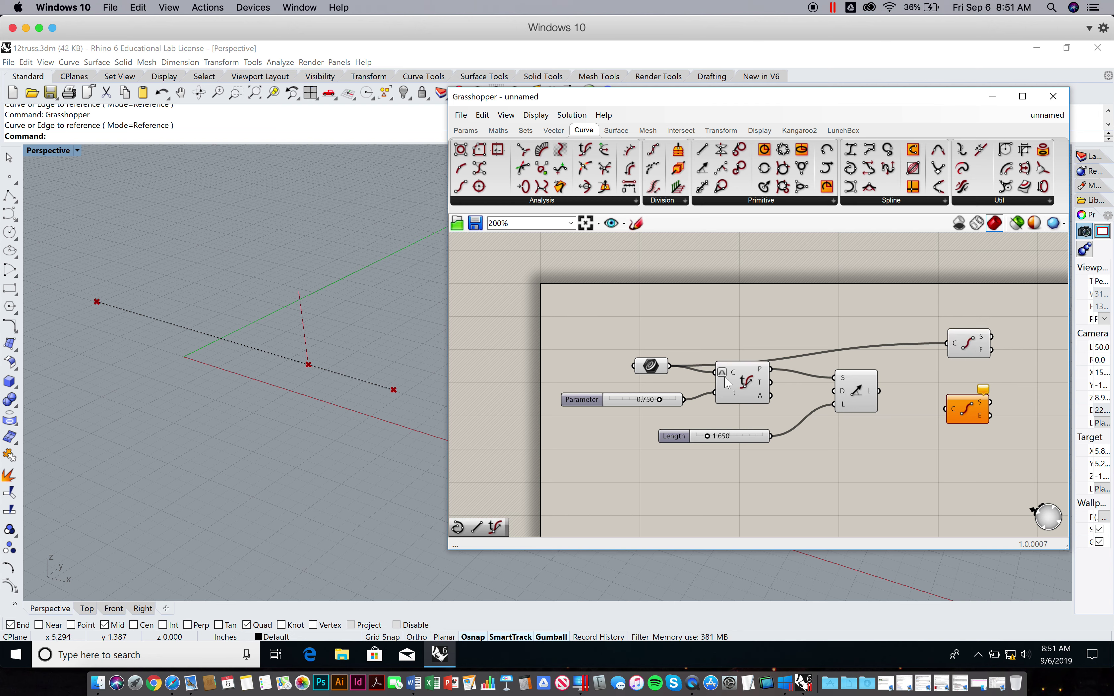
{"action": "left_click", "coordinate": [968, 351]}
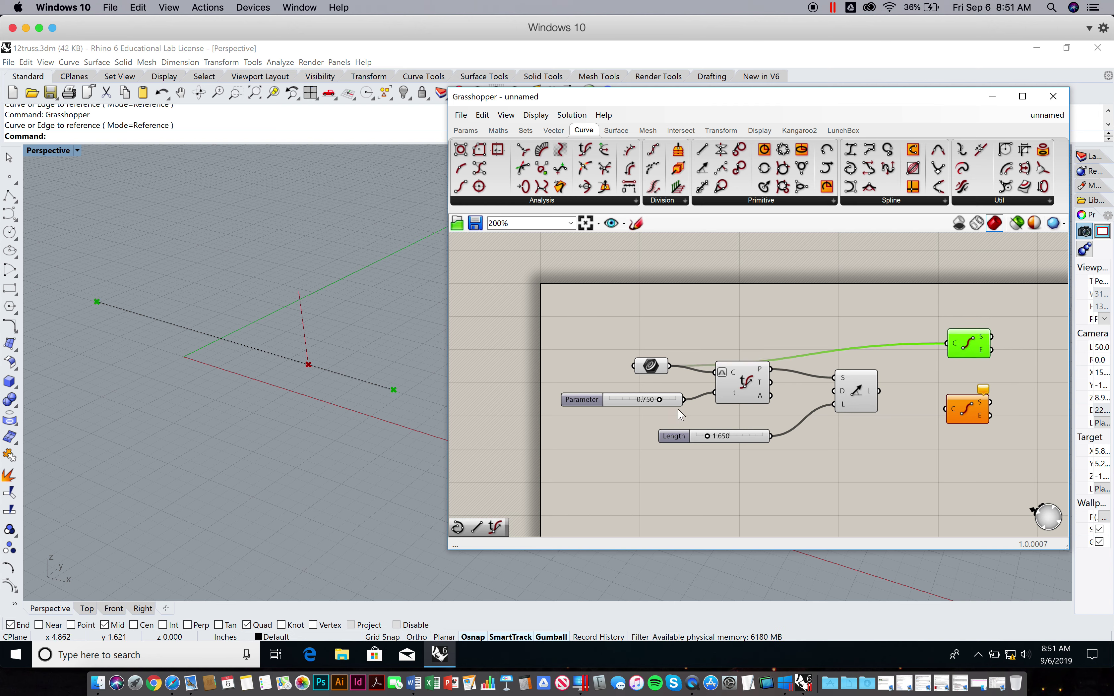
{"action": "left_click_drag", "start_coordinate": [879, 391], "coordinate": [963, 417]}
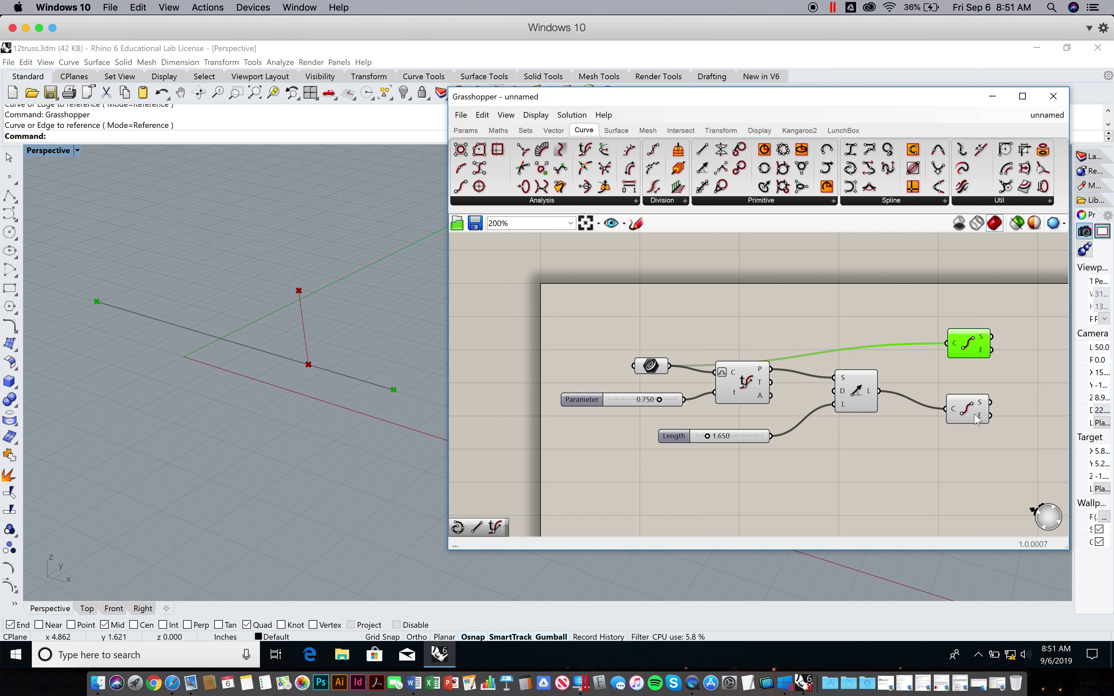
{"action": "left_click", "coordinate": [975, 417]}
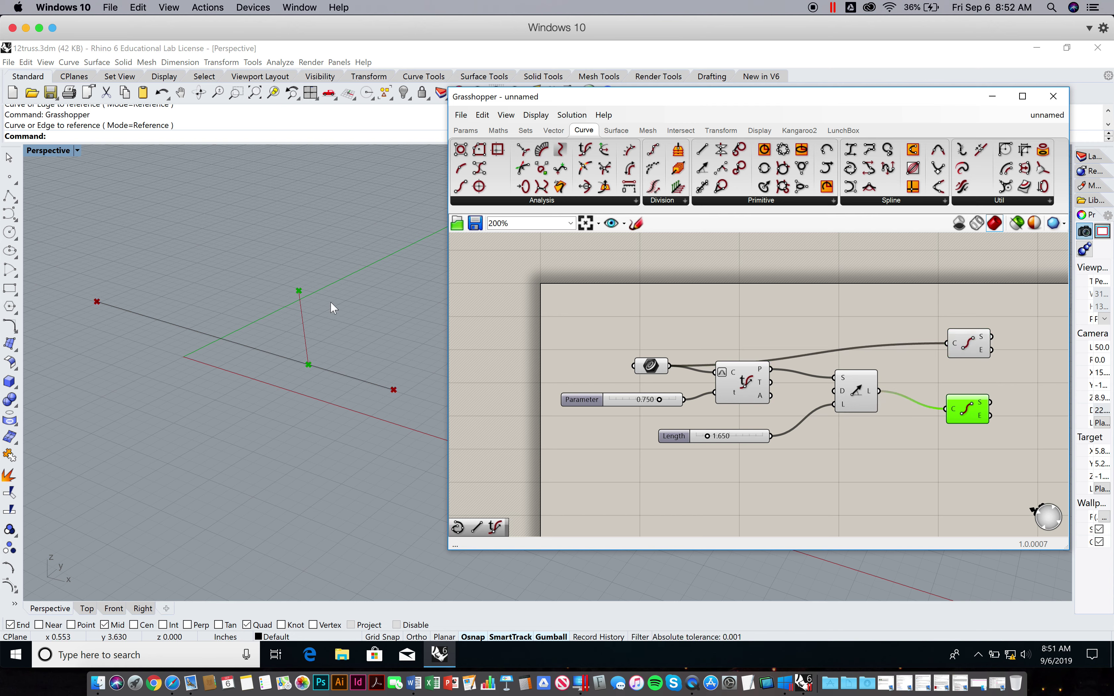
- Add an Interpolate curve component beyond the two End Points components and rearrange them to leave room for wiring
{"action": "right_click_drag", "start_coordinate": [887, 308], "coordinate": [766, 313]}
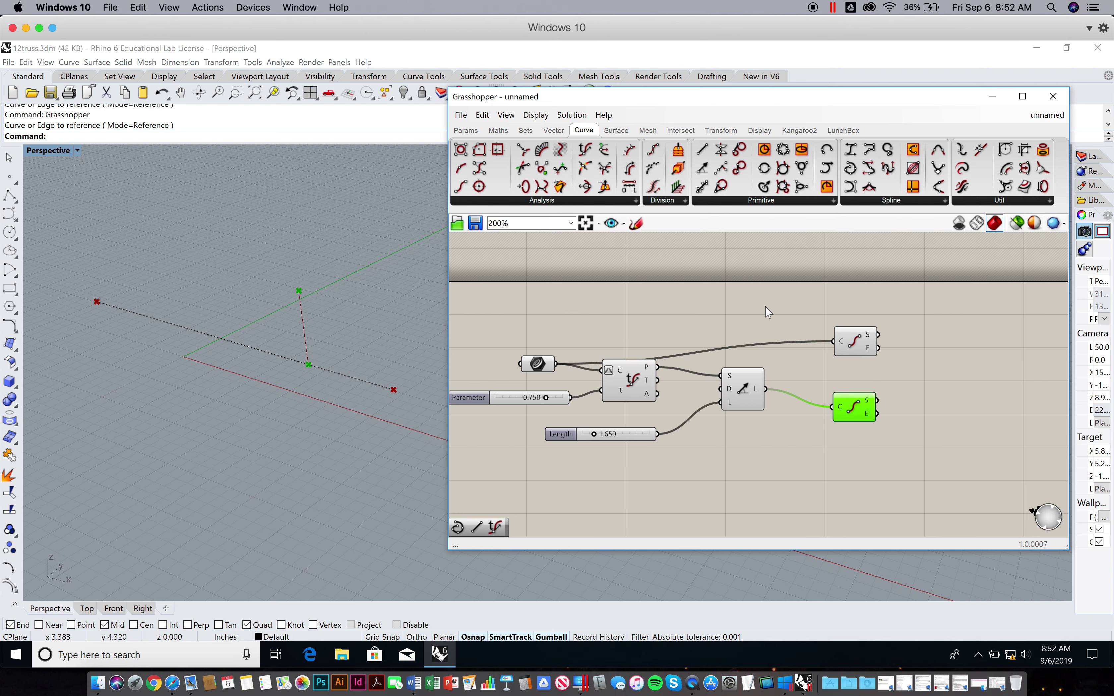
{"action": "left_click", "coordinate": [893, 201]}
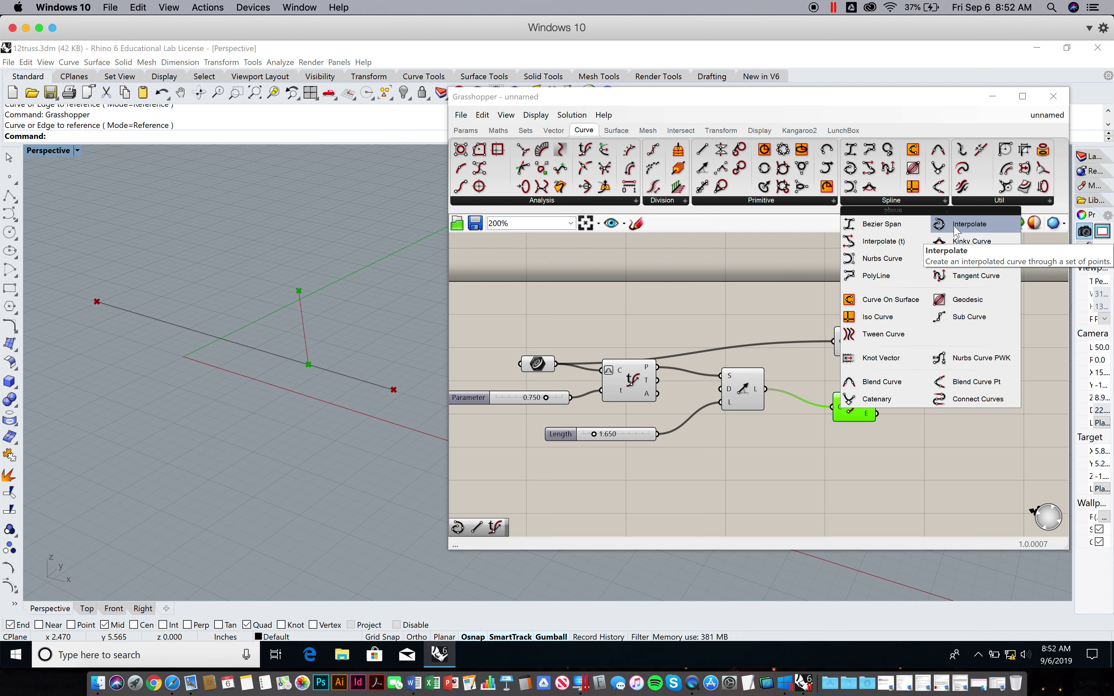
{"action": "left_click_drag", "start_coordinate": [960, 226], "coordinate": [945, 354]}
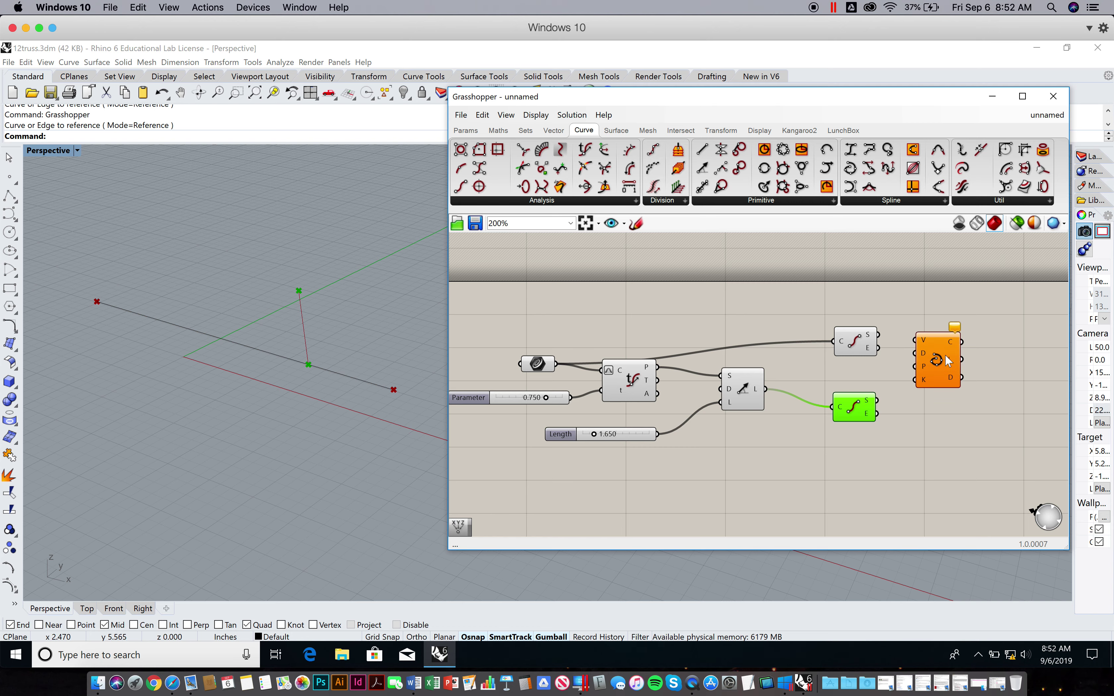
{"action": "right_click_drag", "start_coordinate": [1002, 323], "coordinate": [927, 318]}
{"action": "left_click_drag", "start_coordinate": [864, 364], "coordinate": [887, 375]}
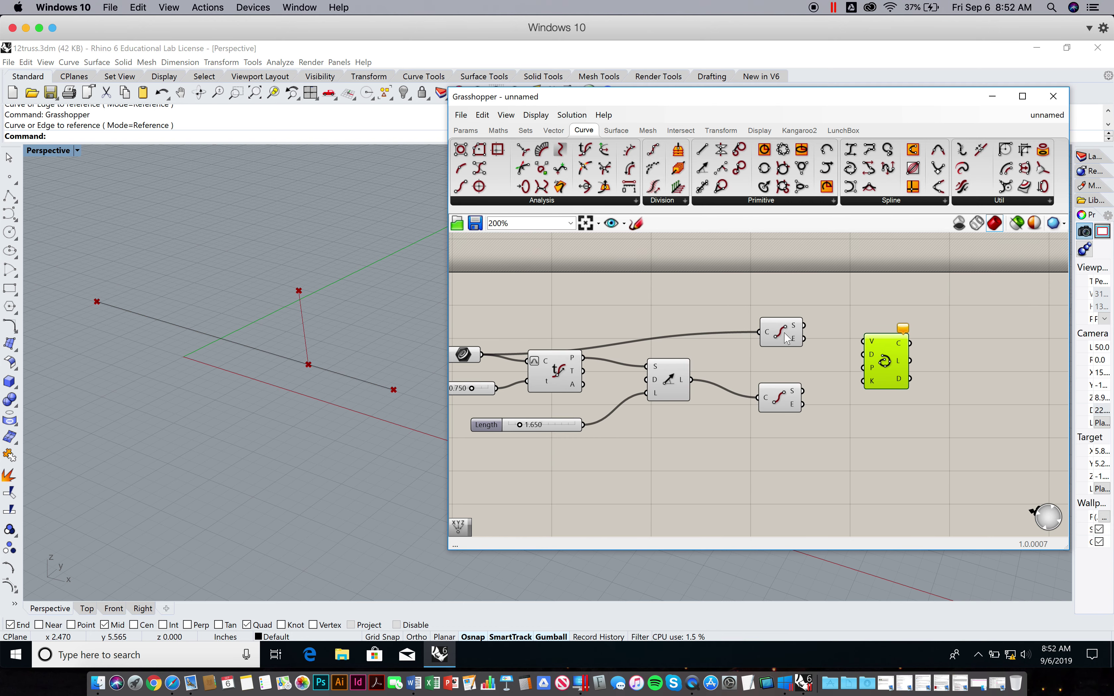
{"action": "left_click_drag", "start_coordinate": [788, 339], "coordinate": [754, 314]}
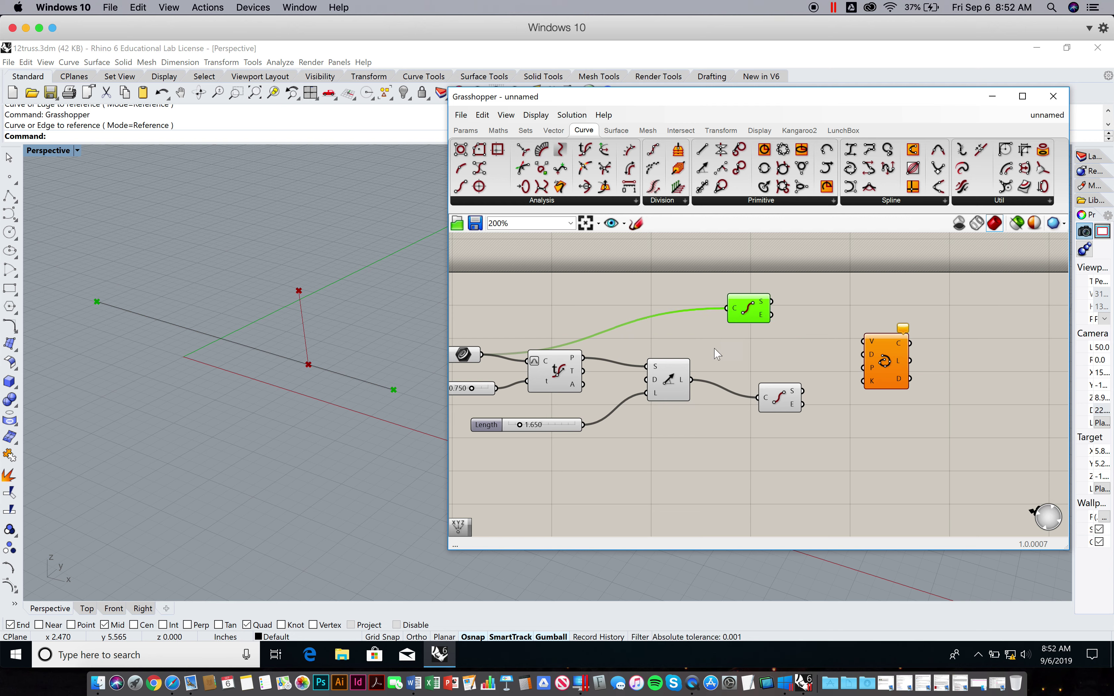
{"action": "left_click_drag", "start_coordinate": [777, 400], "coordinate": [763, 394]}
- Try wiring the S and E outputs of both End Points components one after another into Interpolate's V input
{"action": "left_click_drag", "start_coordinate": [773, 303], "coordinate": [864, 341]}
{"action": "left_click_drag", "start_coordinate": [774, 315], "coordinate": [864, 342]}
{"action": "left_click_drag", "start_coordinate": [774, 301], "coordinate": [863, 341]}
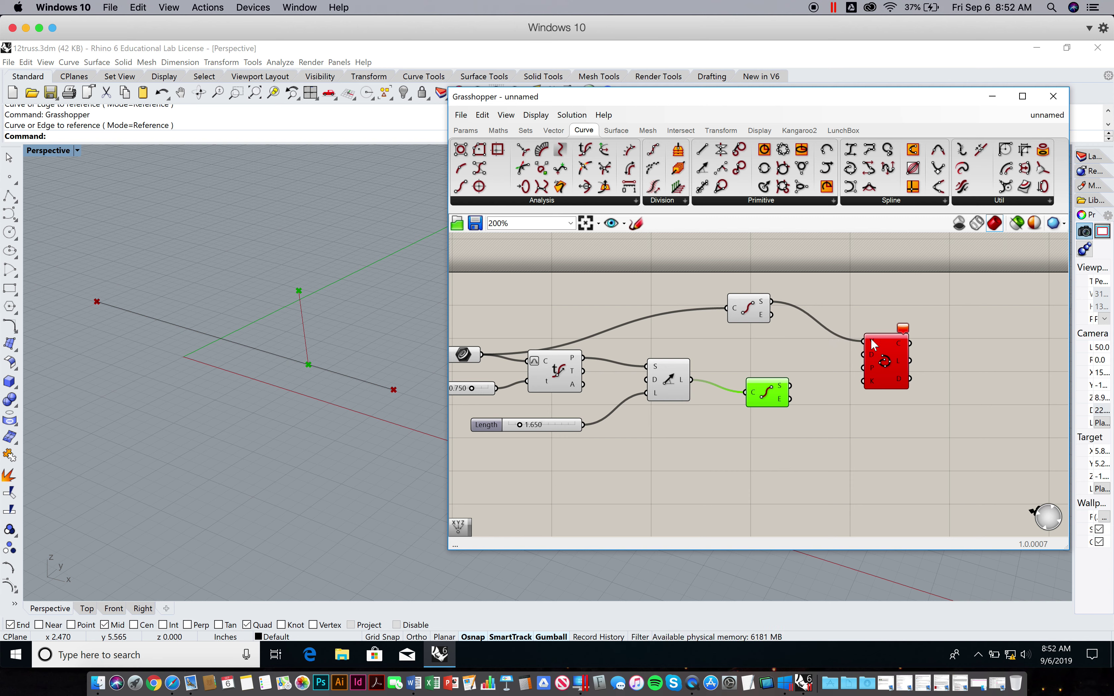
{"action": "mouse_move", "coordinate": [873, 345]}
{"action": "left_click_drag", "start_coordinate": [772, 315], "coordinate": [863, 341]}
{"action": "left_click_drag", "start_coordinate": [789, 386], "coordinate": [863, 352], "text": "shift"}
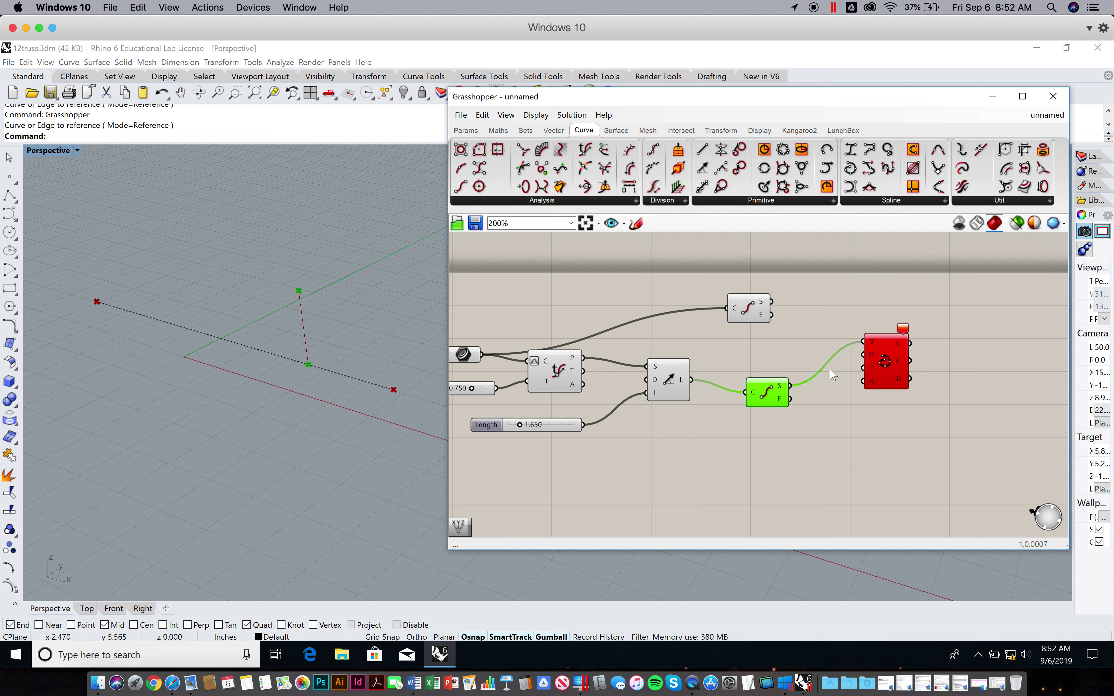
{"action": "left_click_drag", "start_coordinate": [790, 399], "coordinate": [860, 343]}
- Disconnect the End Points wire from the V input of the Interpolate component
{"action": "right_click", "coordinate": [876, 348]}
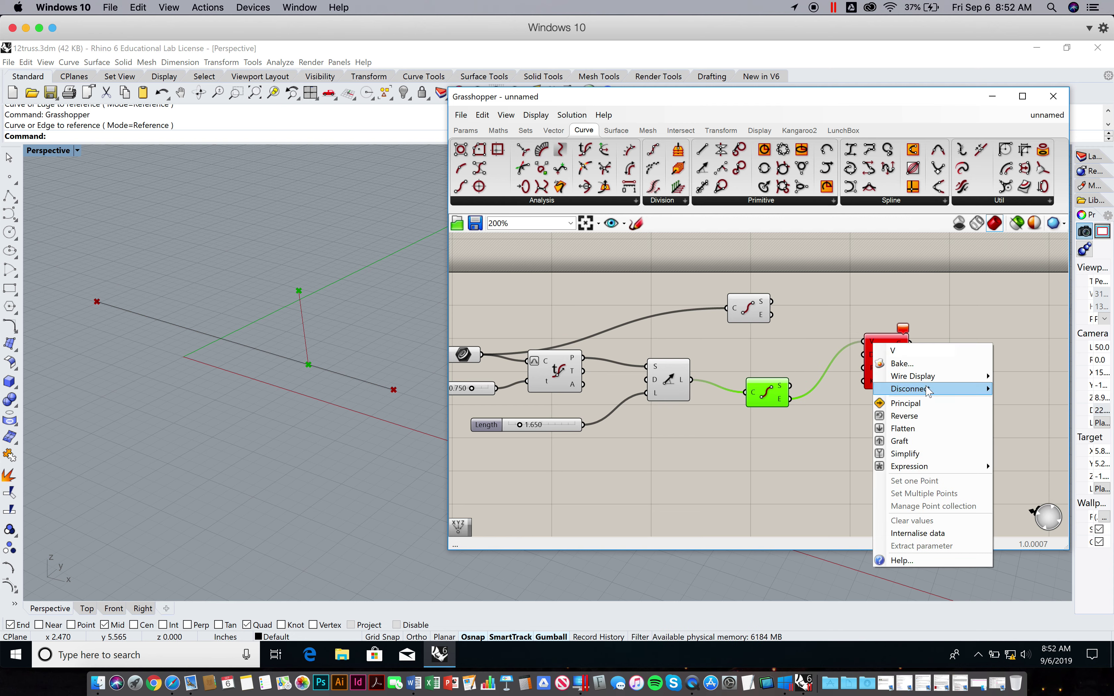
{"action": "mouse_move", "coordinate": [929, 389]}
{"action": "left_click", "coordinate": [1021, 404]}
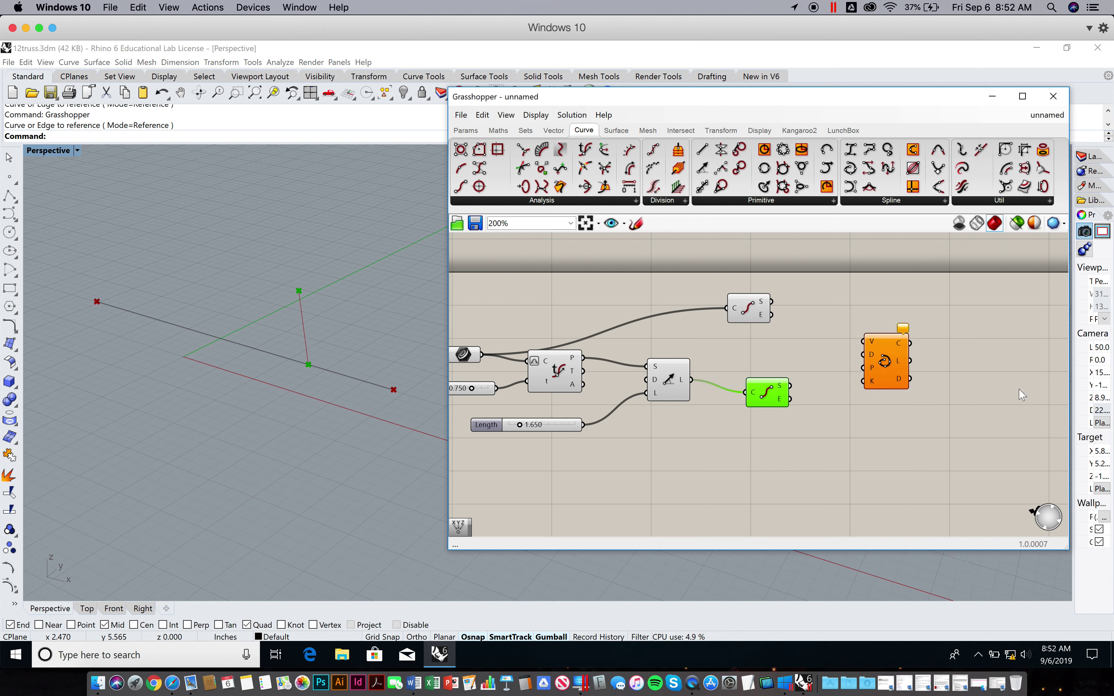
- Wire the upper End Points' S, the lower End Points' E and the upper End Points' E, in that order, into Interpolate's V input
{"action": "left_click", "coordinate": [866, 311]}
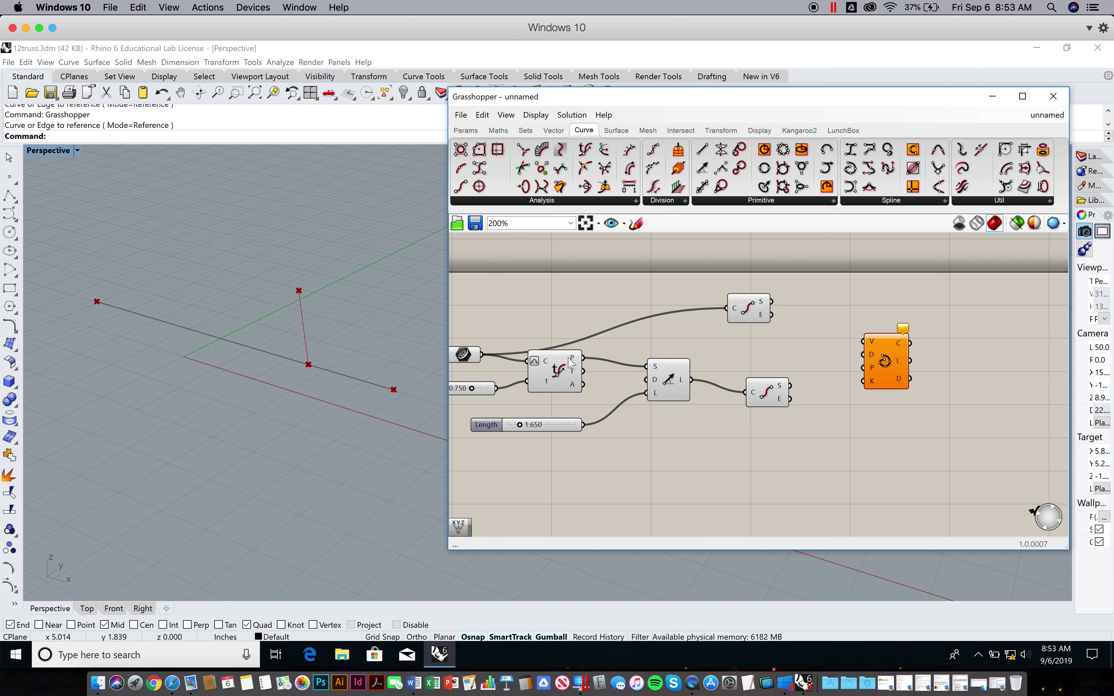
{"action": "left_click_drag", "start_coordinate": [771, 301], "coordinate": [843, 341]}
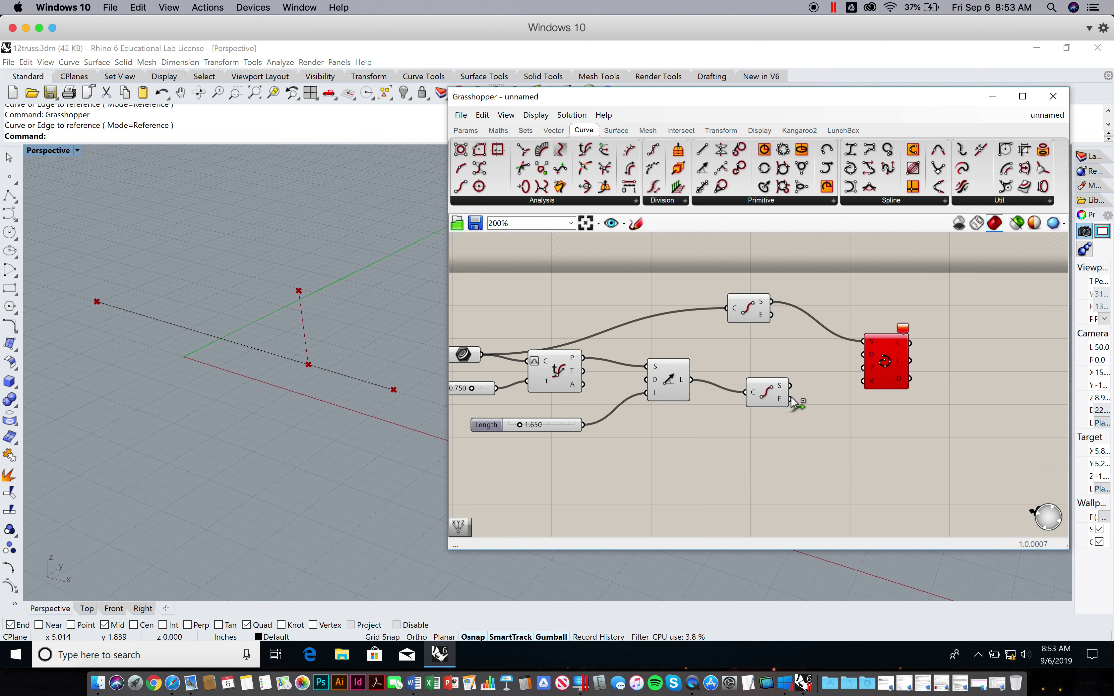
{"action": "left_click_drag", "start_coordinate": [791, 399], "coordinate": [863, 341]}
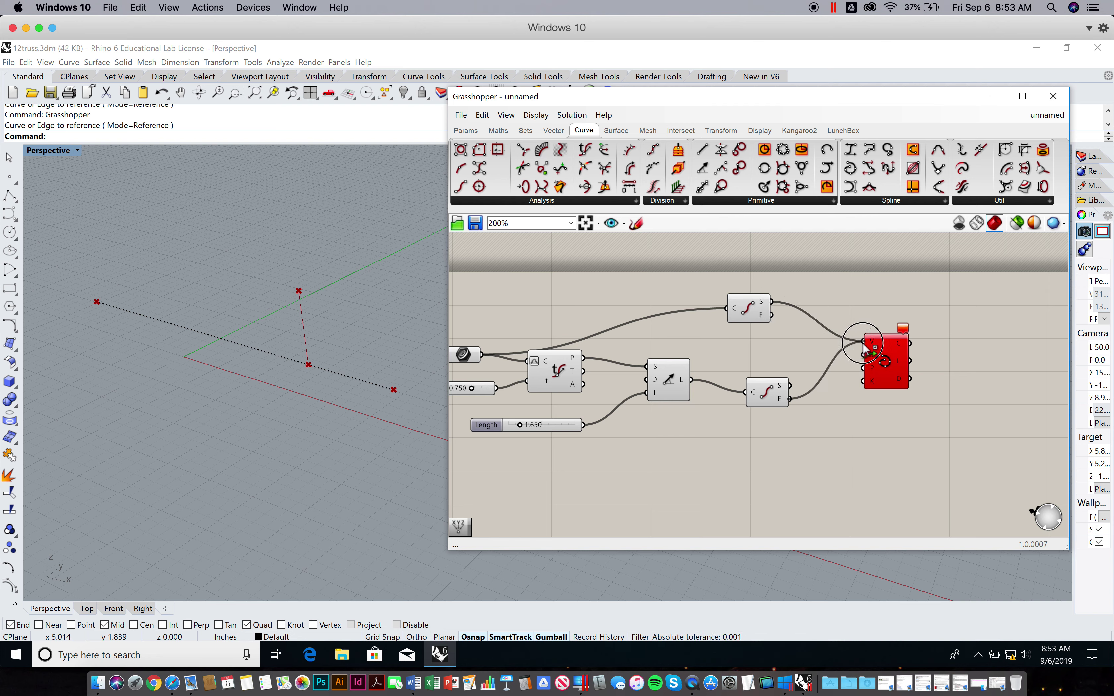
{"action": "left_click_drag", "start_coordinate": [772, 315], "coordinate": [860, 341], "text": "shift"}
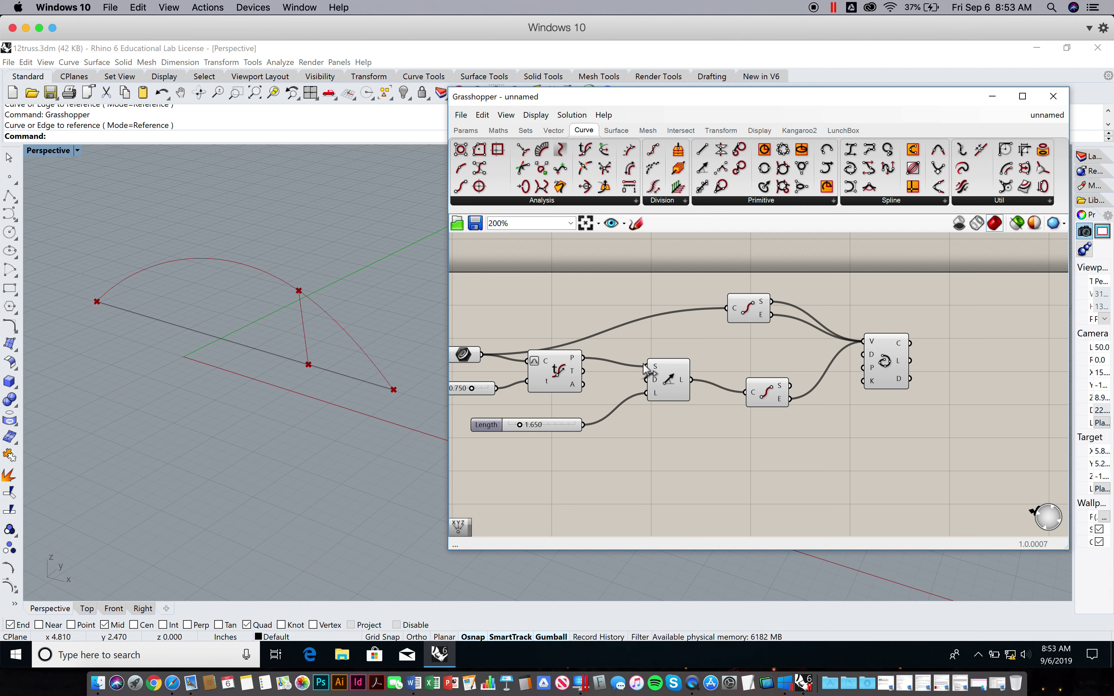
- Set the Parameter slider to 0.550 and the Length slider to 1.050 to reshape the arc
{"action": "right_click_drag", "start_coordinate": [649, 328], "coordinate": [696, 318]}
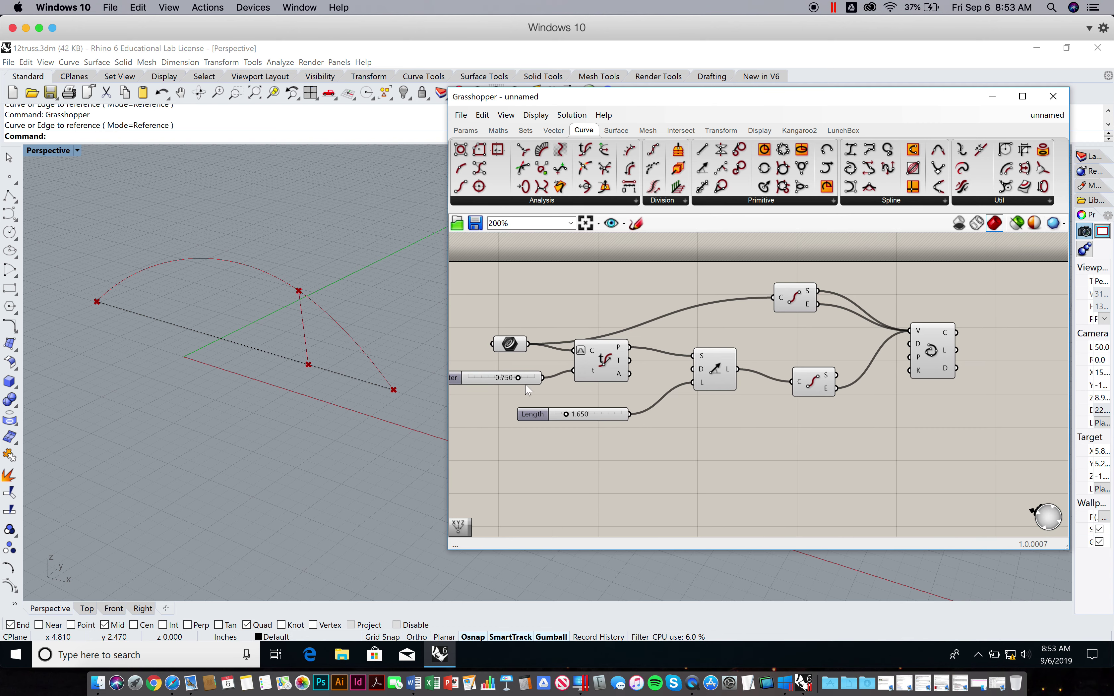
{"action": "left_click_drag", "start_coordinate": [517, 378], "coordinate": [504, 378]}
{"action": "left_click_drag", "start_coordinate": [566, 414], "coordinate": [562, 415]}
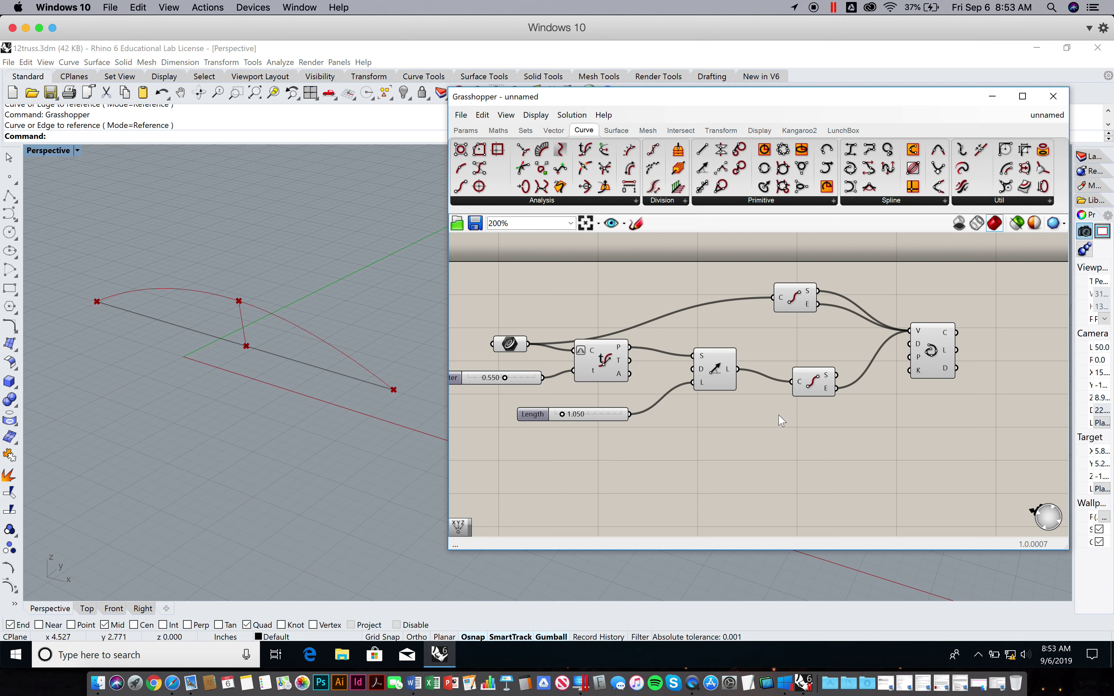
- Highlight the Interpolate component and the referenced curve parameter in turn to examine which viewport geometry each one represents
{"action": "right_click_drag", "start_coordinate": [896, 446], "coordinate": [871, 453]}
{"action": "left_click_drag", "start_coordinate": [860, 358], "coordinate": [860, 363]}
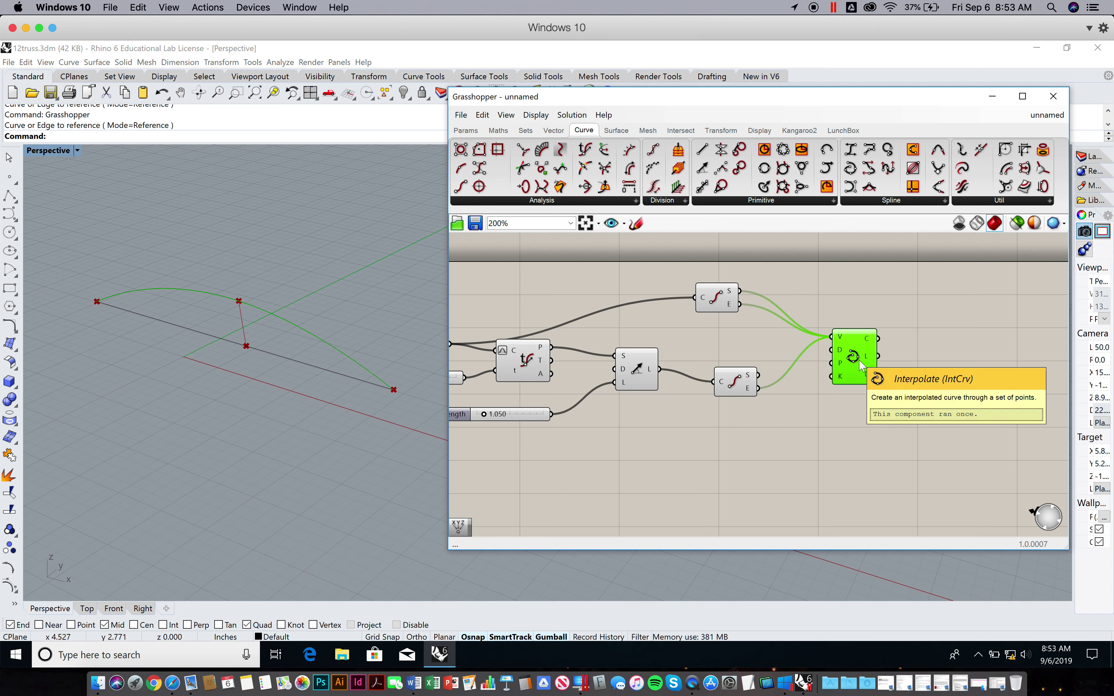
{"action": "left_click", "coordinate": [991, 340]}
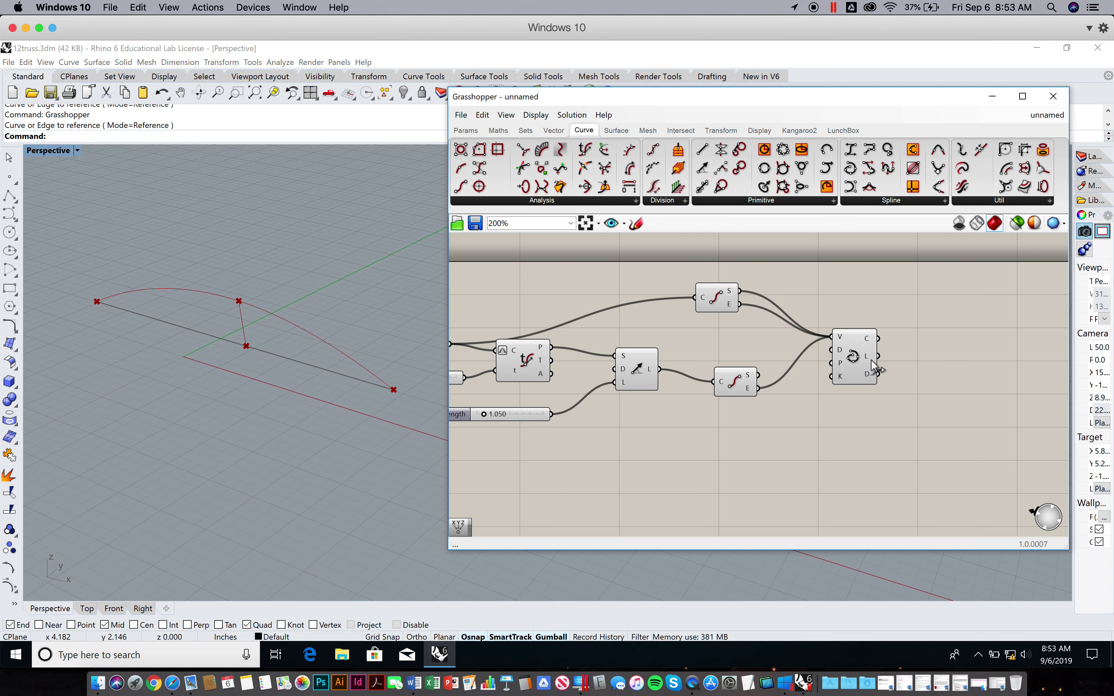
{"action": "right_click_drag", "start_coordinate": [808, 419], "coordinate": [912, 412]}
{"action": "left_click", "coordinate": [534, 341]}
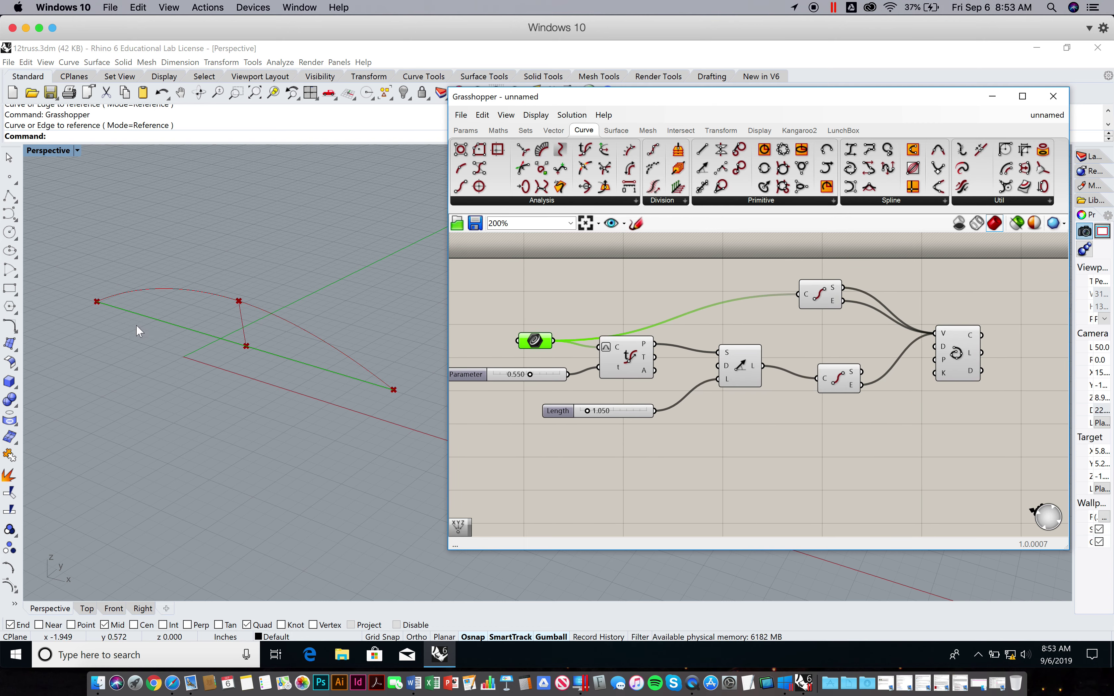
{"action": "left_click", "coordinate": [896, 472]}
{"action": "left_click", "coordinate": [938, 368]}
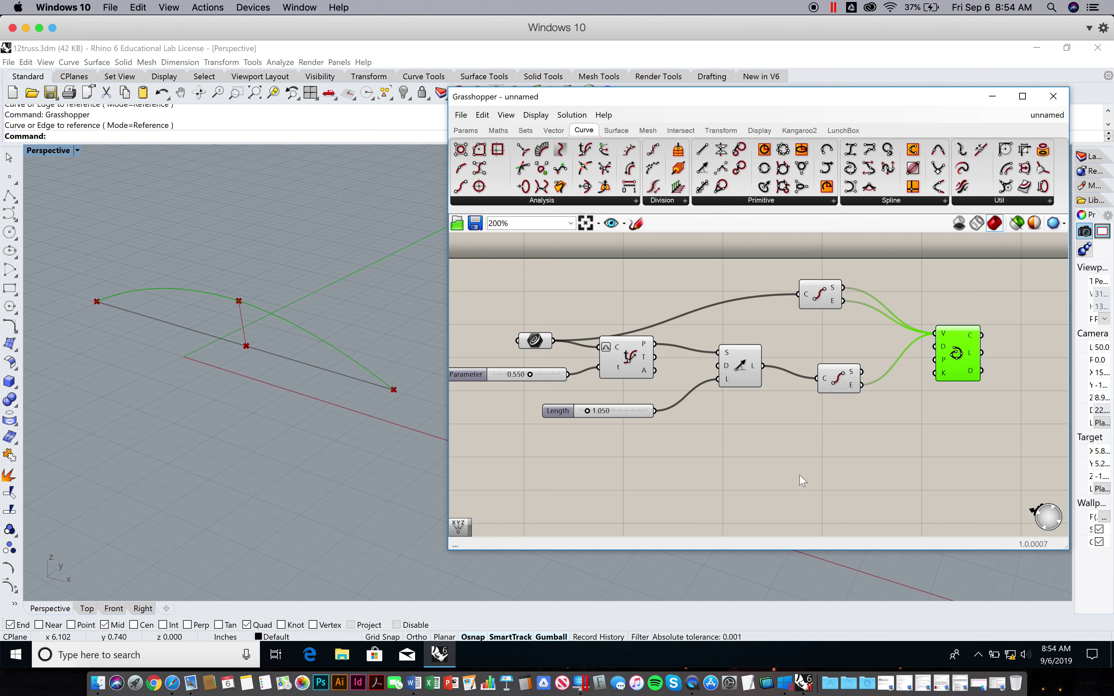
{"action": "left_click", "coordinate": [837, 462]}
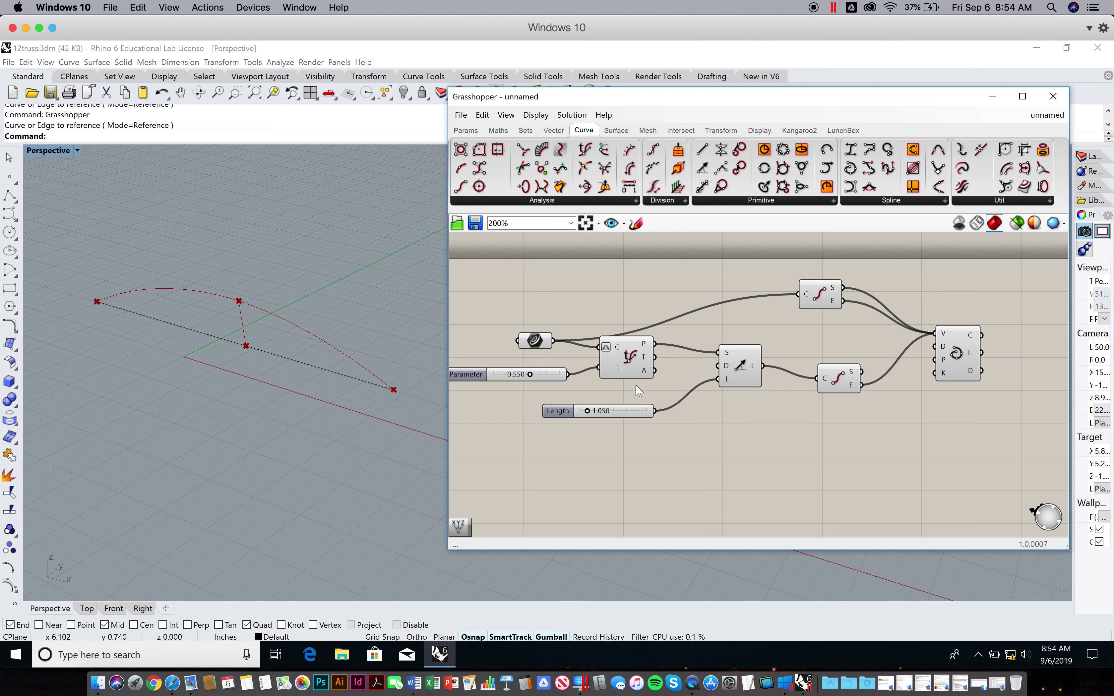
- Turn off the viewport preview of the Evaluate Curve and Line SDL components
{"action": "left_click", "coordinate": [631, 363]}
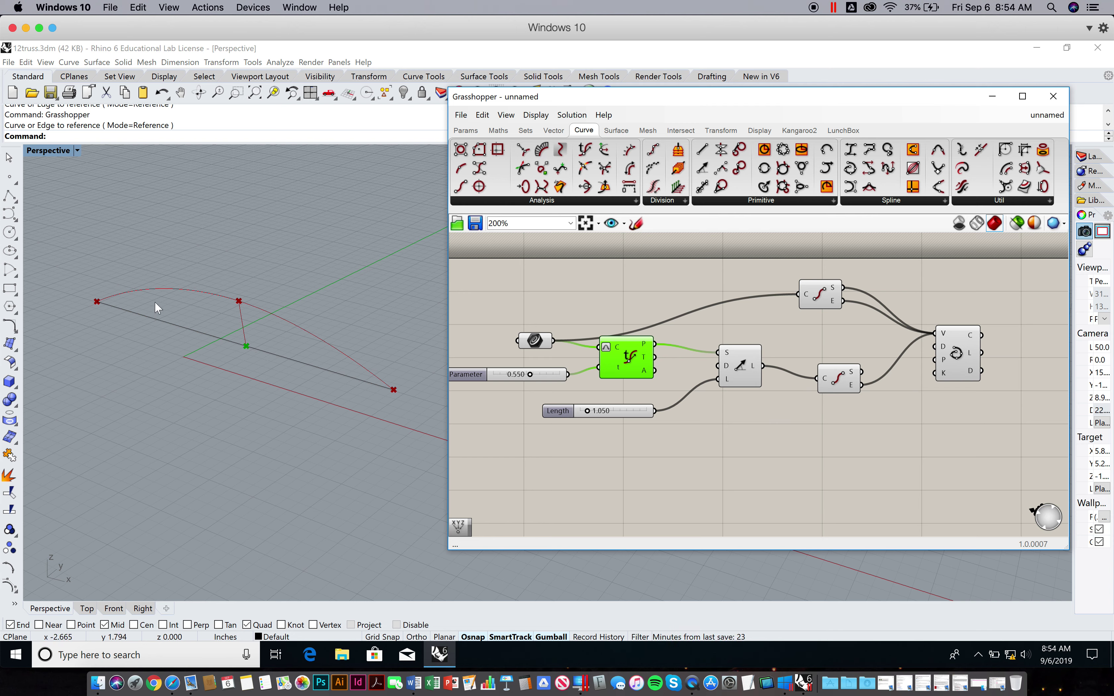
{"action": "right_click", "coordinate": [632, 359]}
{"action": "left_click", "coordinate": [671, 374]}
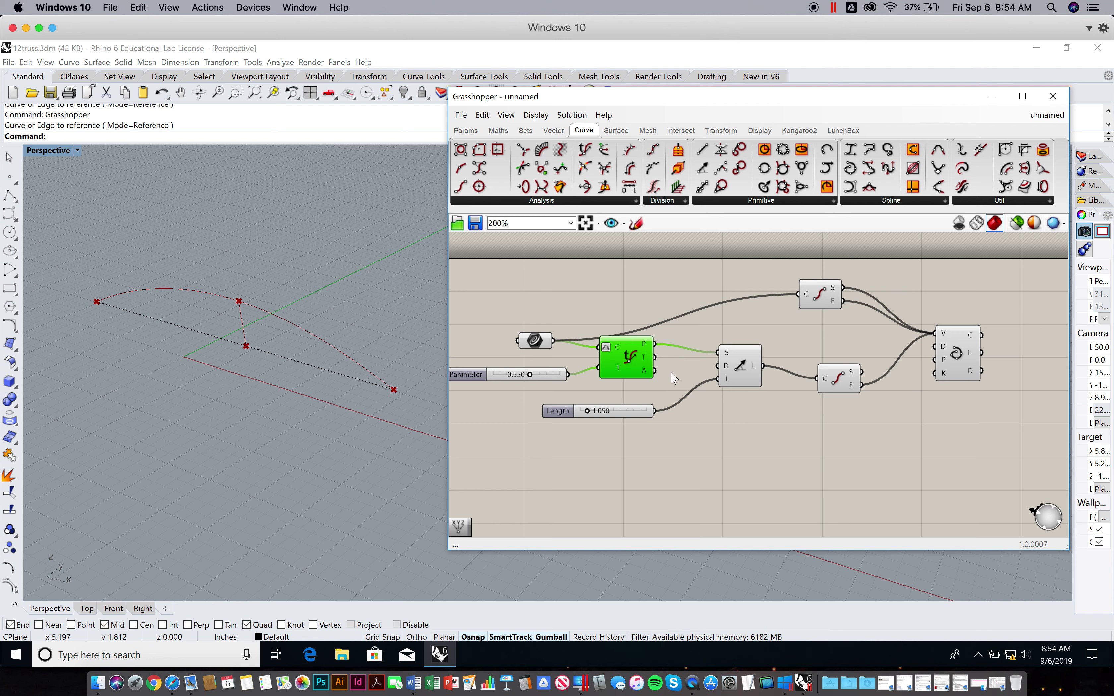
{"action": "left_click", "coordinate": [742, 391]}
{"action": "left_click", "coordinate": [738, 374]}
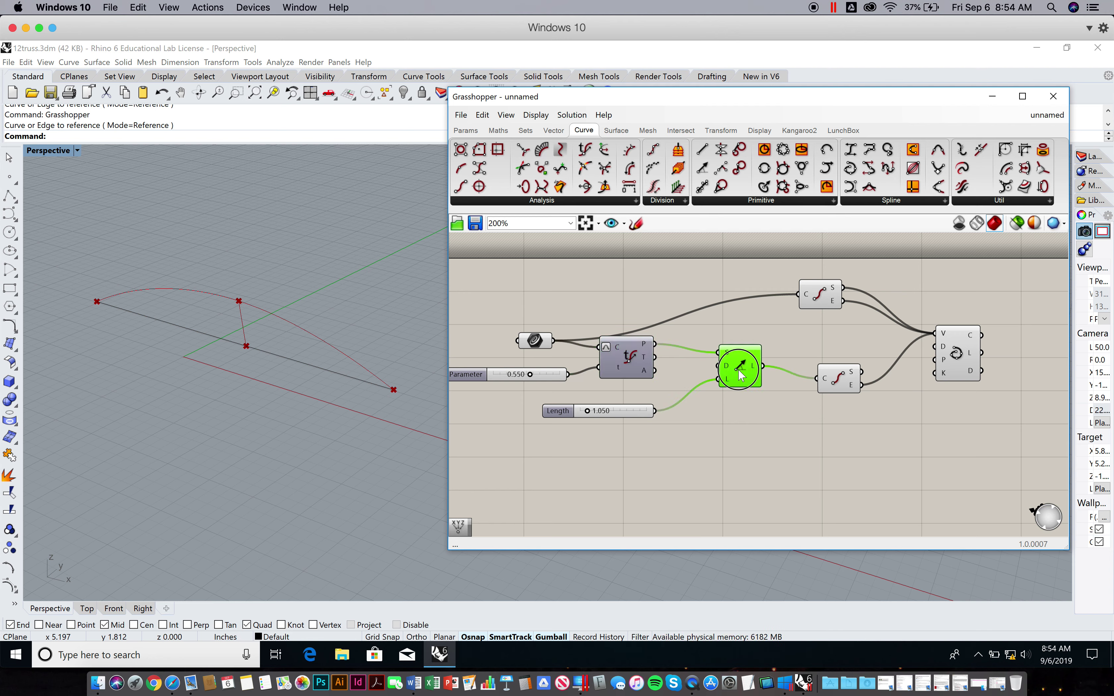
{"action": "right_click", "coordinate": [740, 375]}
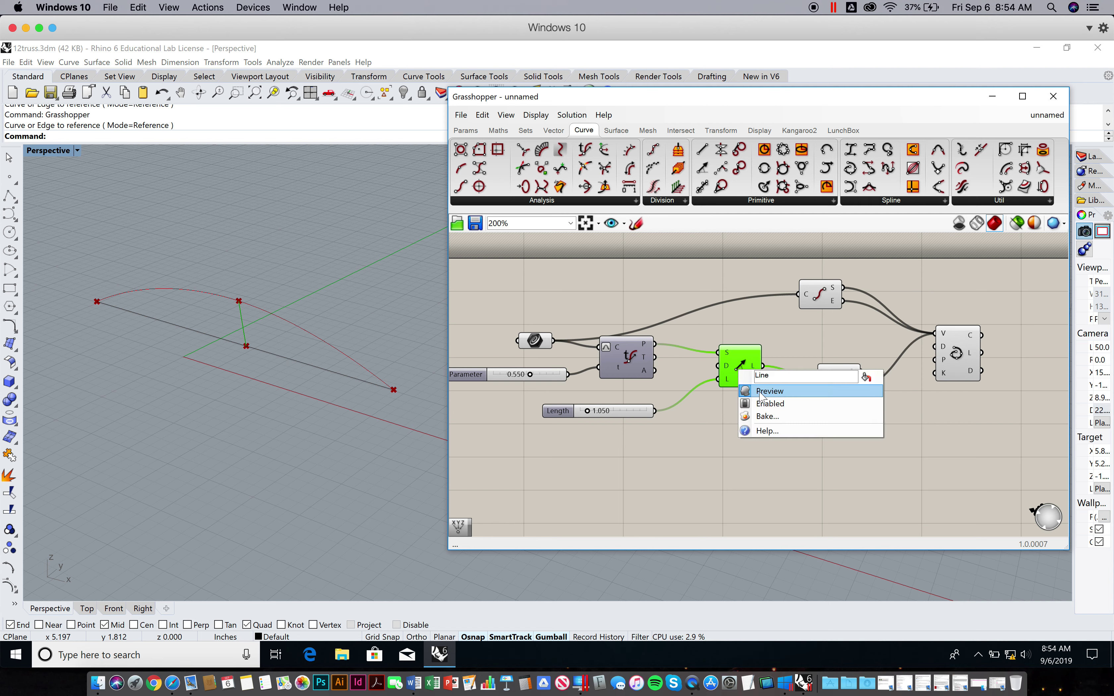
{"action": "left_click", "coordinate": [741, 340]}
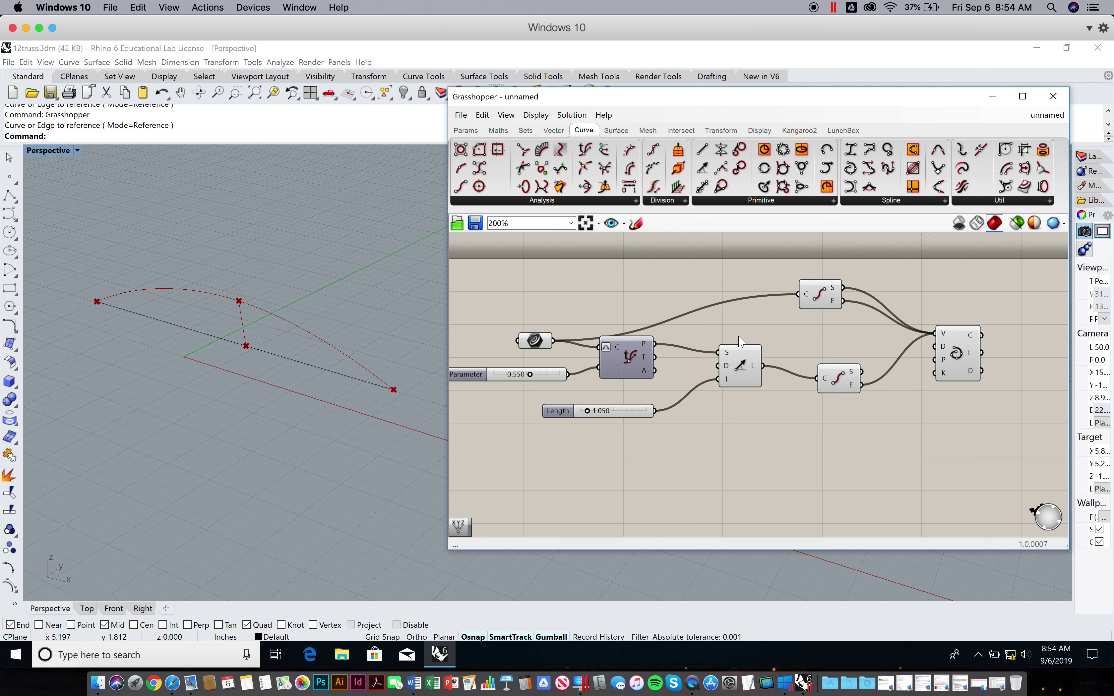
{"action": "right_click", "coordinate": [742, 366]}
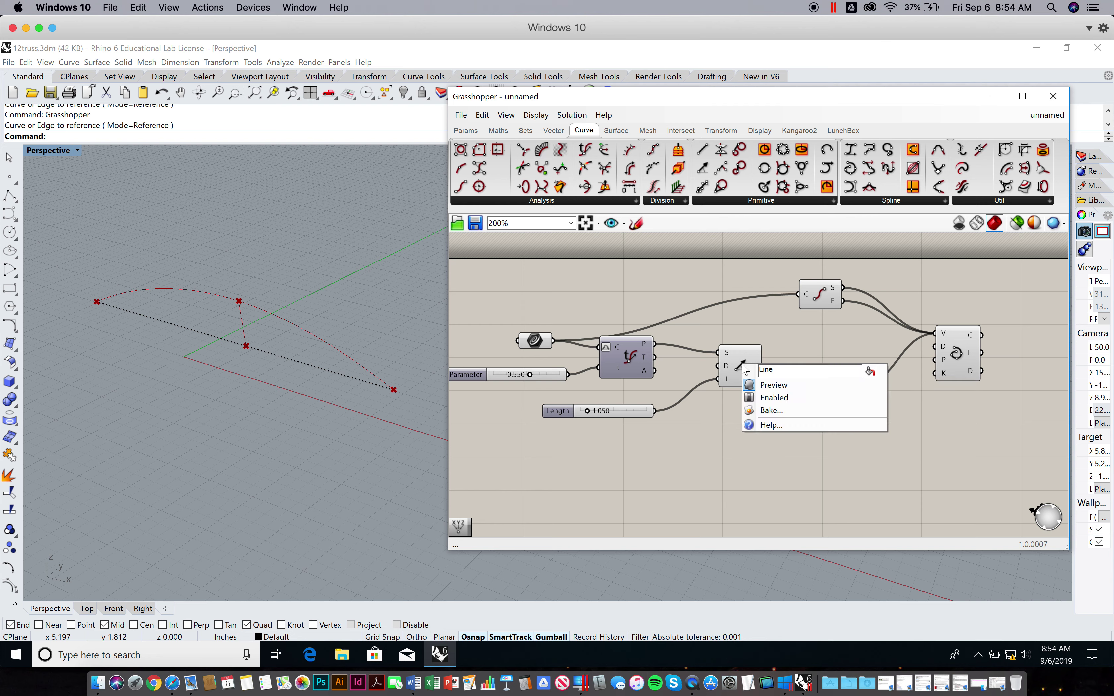
{"action": "left_click", "coordinate": [768, 385]}
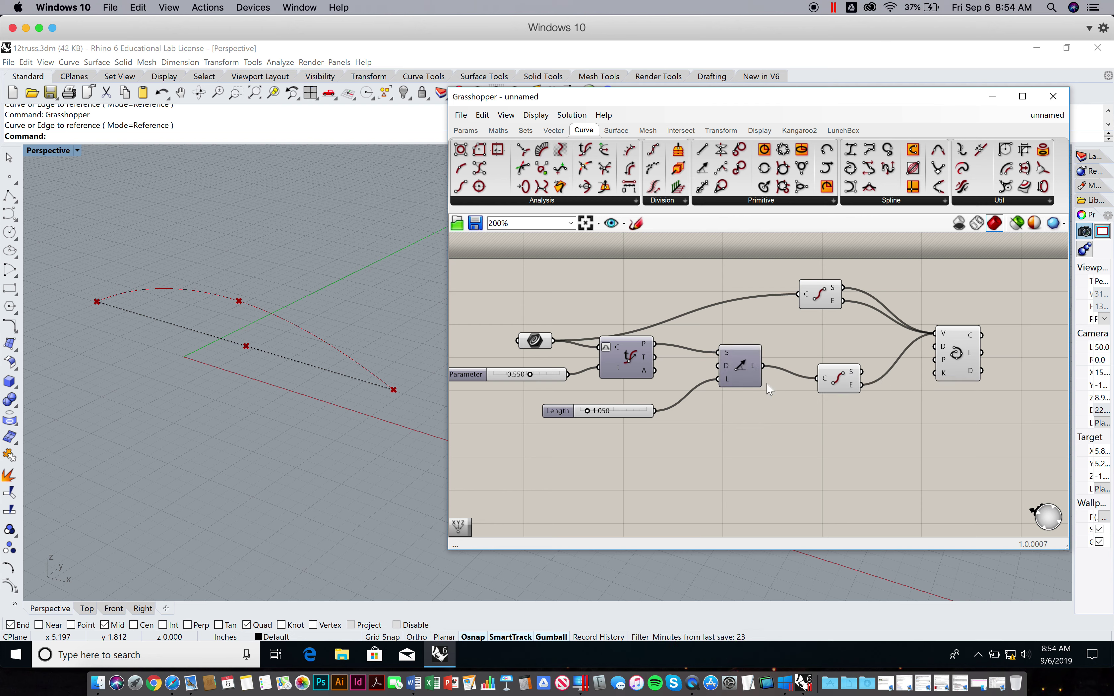
- Turn off the viewport preview of both End Points components
{"action": "left_click", "coordinate": [835, 379]}
{"action": "right_click", "coordinate": [837, 379]}
{"action": "left_click", "coordinate": [857, 399]}
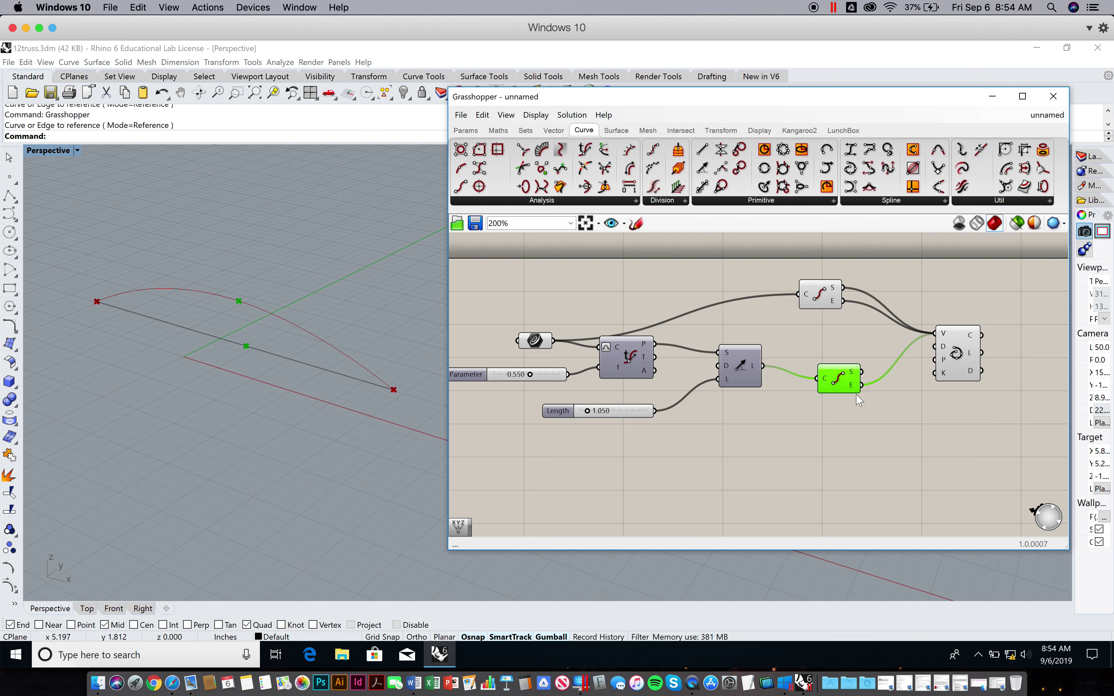
{"action": "left_click", "coordinate": [821, 292]}
{"action": "right_click", "coordinate": [821, 292]}
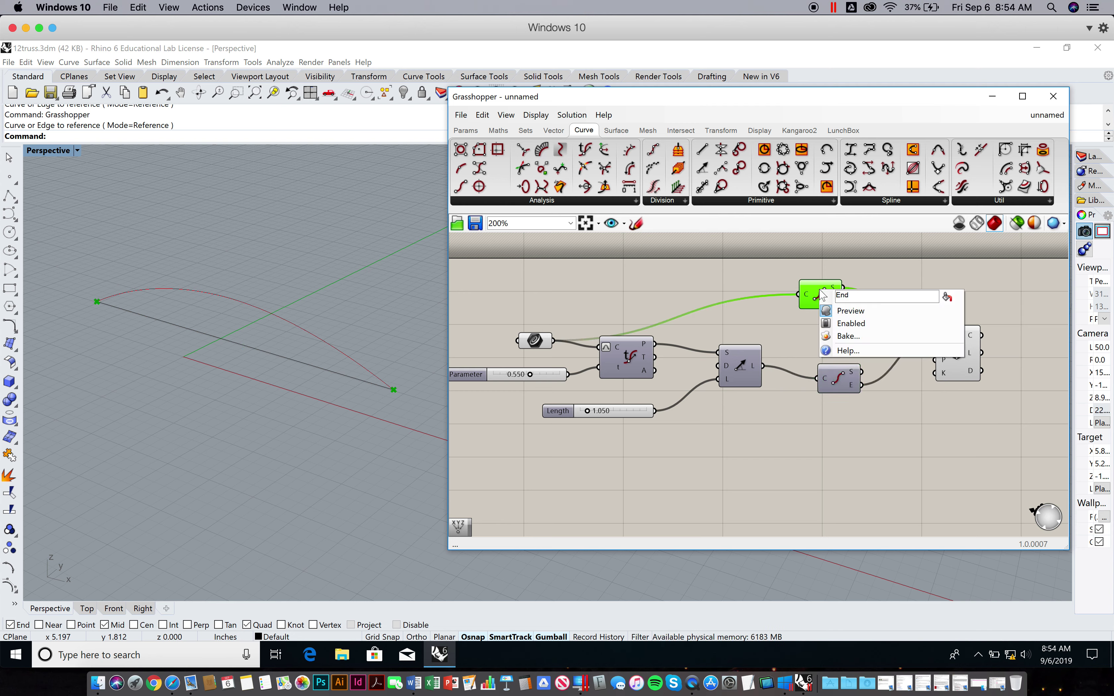
{"action": "left_click", "coordinate": [848, 312]}
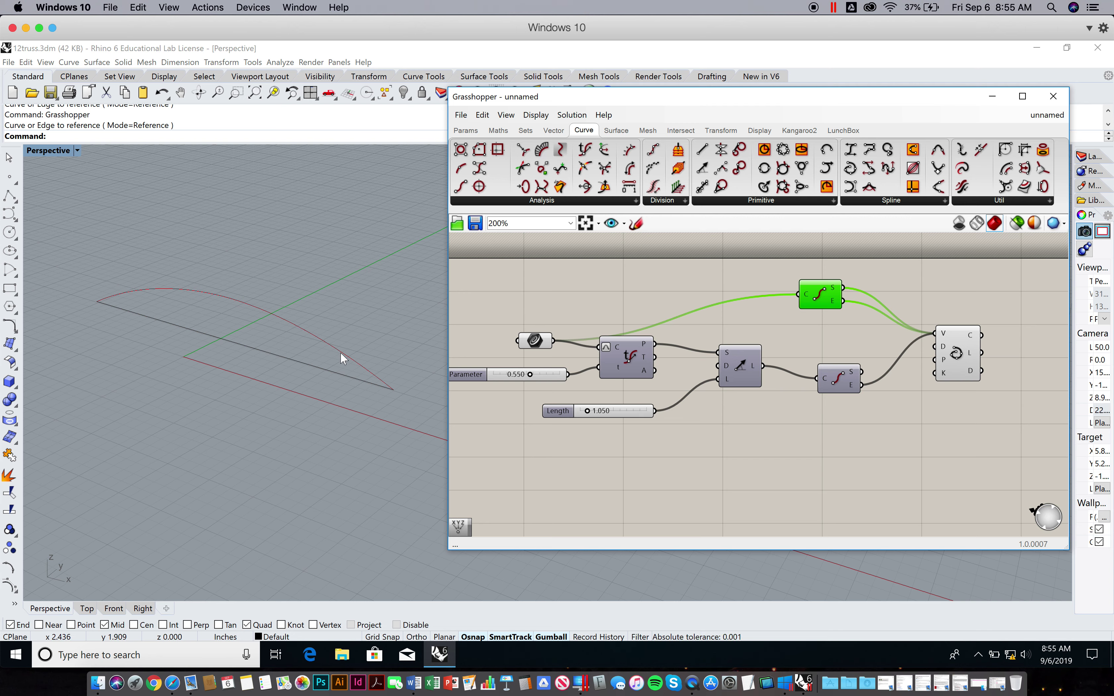
{"action": "left_click", "coordinate": [939, 433]}
- Add a Divide Curve component beyond the Interpolate component and place it slightly above it
{"action": "right_click_drag", "start_coordinate": [939, 433], "coordinate": [745, 430]}
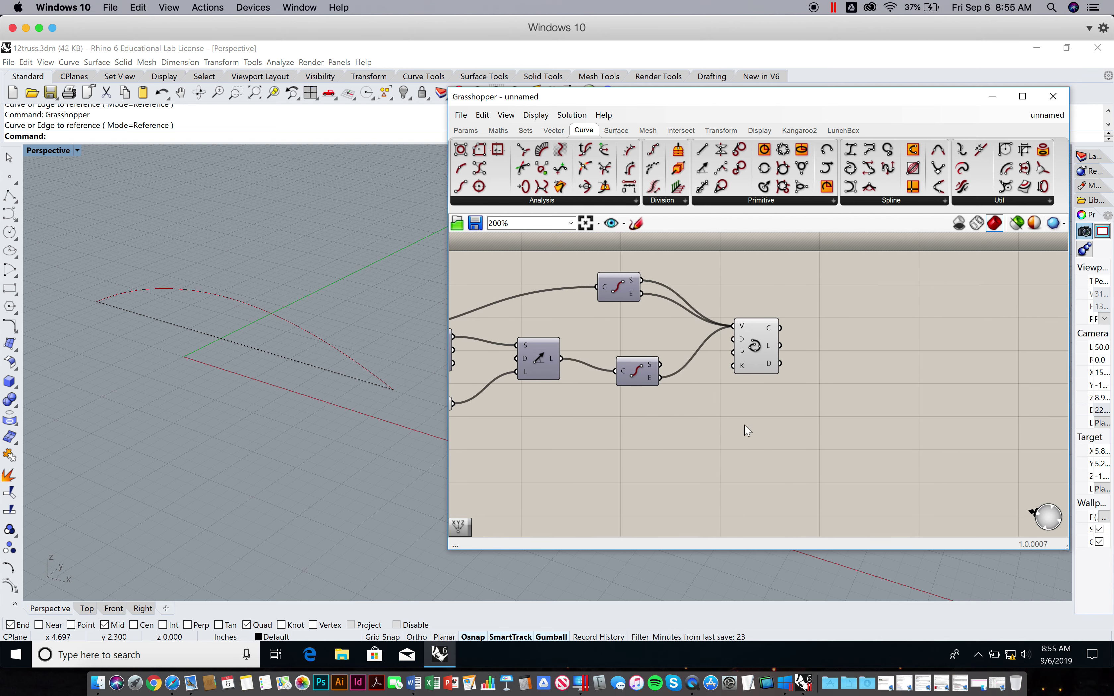
{"action": "right_click_drag", "start_coordinate": [890, 384], "coordinate": [838, 404]}
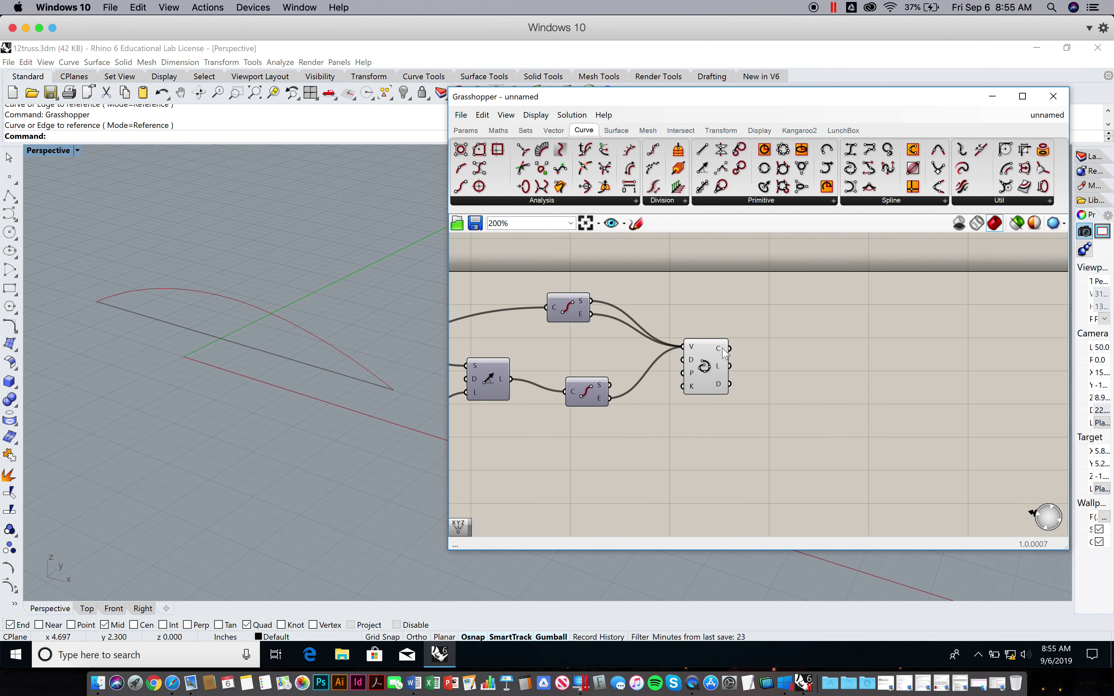
{"action": "right_click_drag", "start_coordinate": [650, 469], "coordinate": [867, 451]}
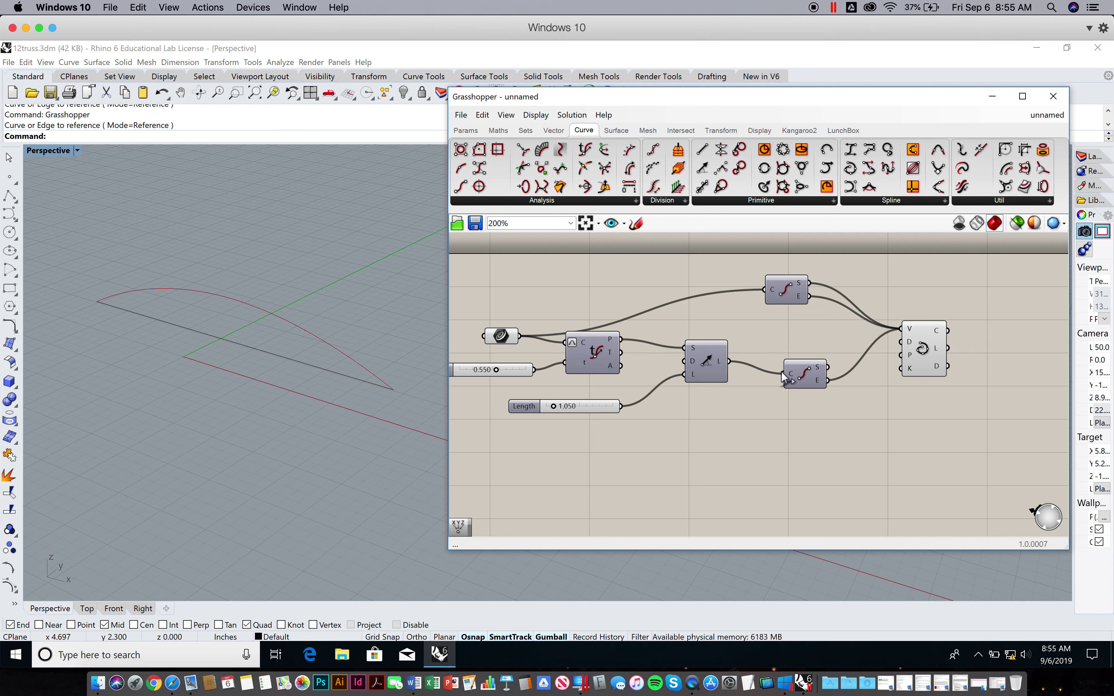
{"action": "right_click_drag", "start_coordinate": [902, 418], "coordinate": [743, 420]}
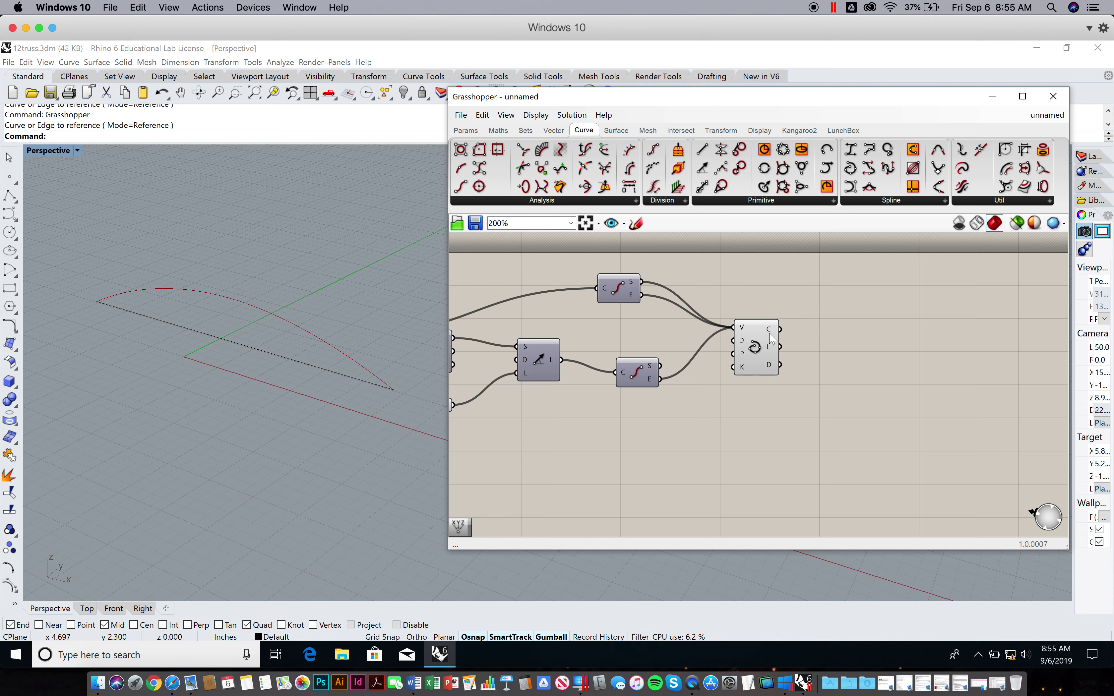
{"action": "right_click_drag", "start_coordinate": [916, 359], "coordinate": [882, 368]}
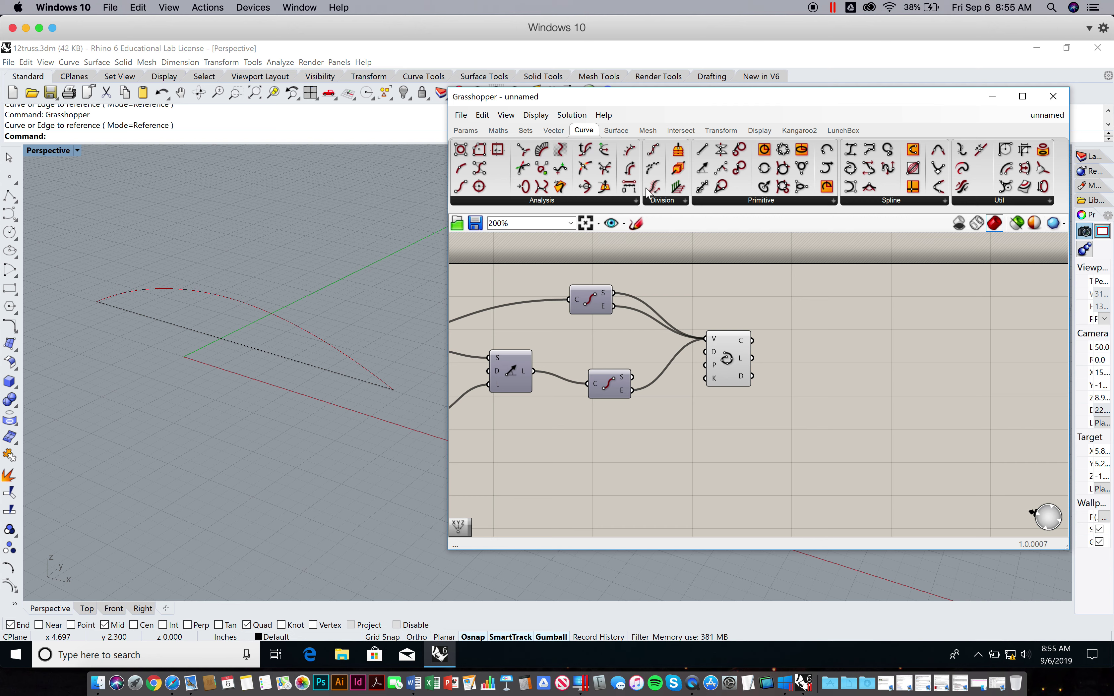
{"action": "left_click", "coordinate": [571, 201]}
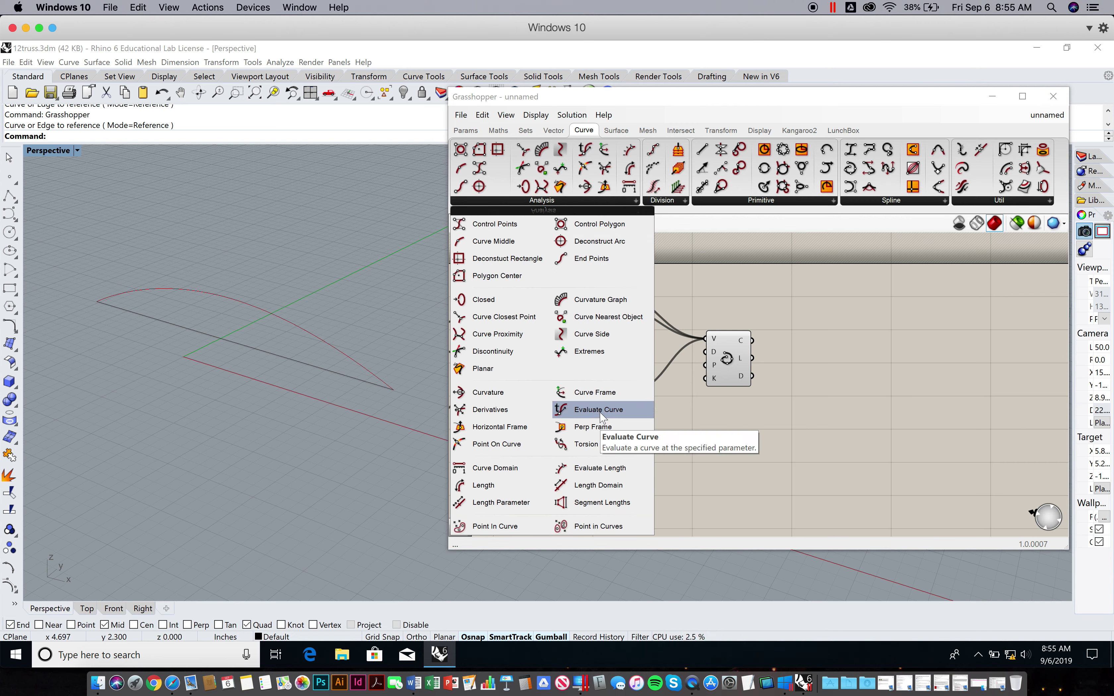
{"action": "left_click", "coordinate": [661, 203]}
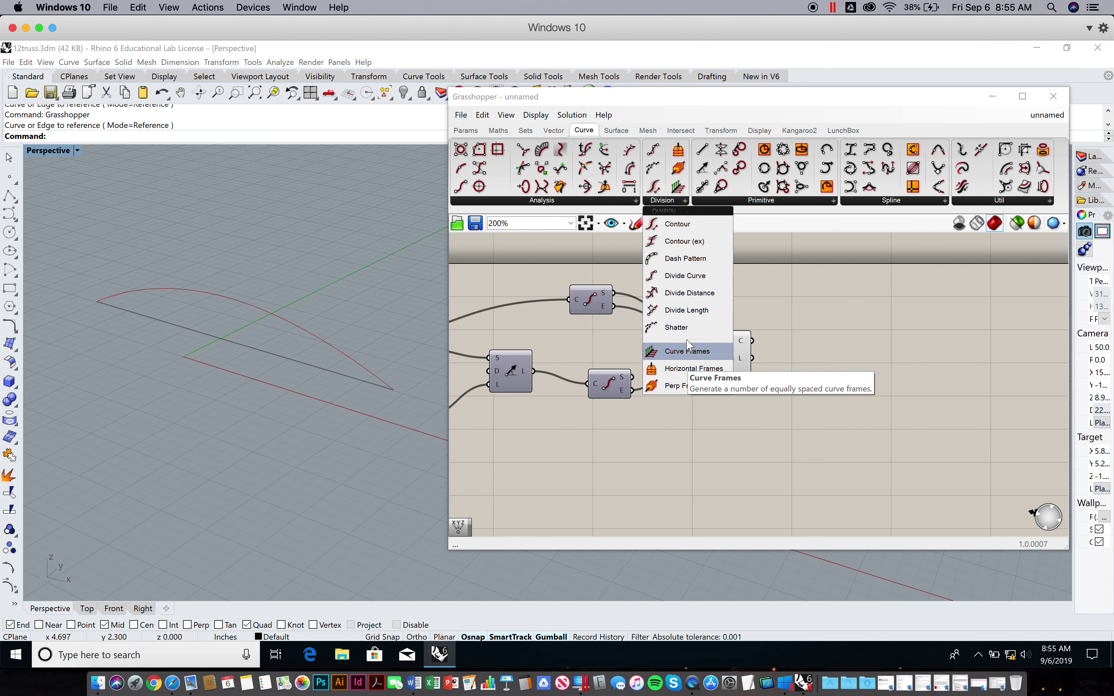
{"action": "left_click", "coordinate": [687, 278]}
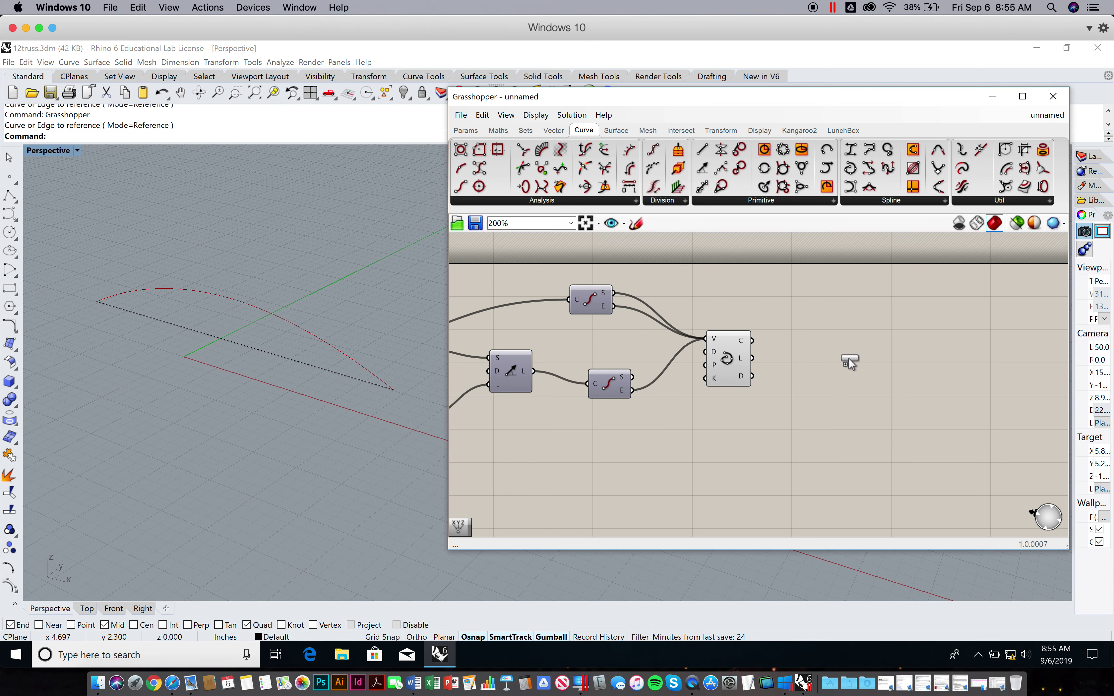
{"action": "left_click", "coordinate": [848, 358]}
{"action": "left_click_drag", "start_coordinate": [848, 363], "coordinate": [848, 309]}
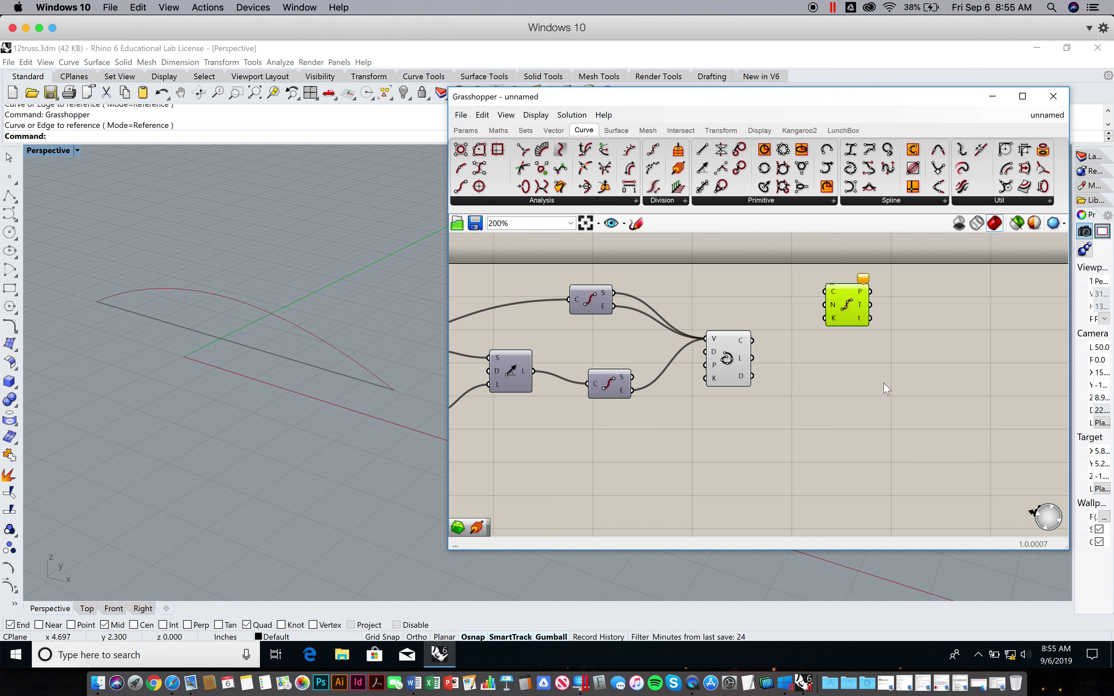
- Duplicate the Divide Curve component and place the copy directly below the original
{"action": "key", "text": "ctrl+c"}
{"action": "left_click", "coordinate": [882, 405]}
{"action": "key", "text": "ctrl+v"}
{"action": "left_click_drag", "start_coordinate": [862, 315], "coordinate": [864, 393]}
{"action": "left_click", "coordinate": [941, 374]}
- Connect Interpolate's C output to the upper Divide Curve's C input and shift that component slightly away from Interpolate
{"action": "right_click_drag", "start_coordinate": [968, 367], "coordinate": [992, 371]}
{"action": "left_click", "coordinate": [783, 341]}
{"action": "left_click_drag", "start_coordinate": [783, 341], "coordinate": [851, 295]}
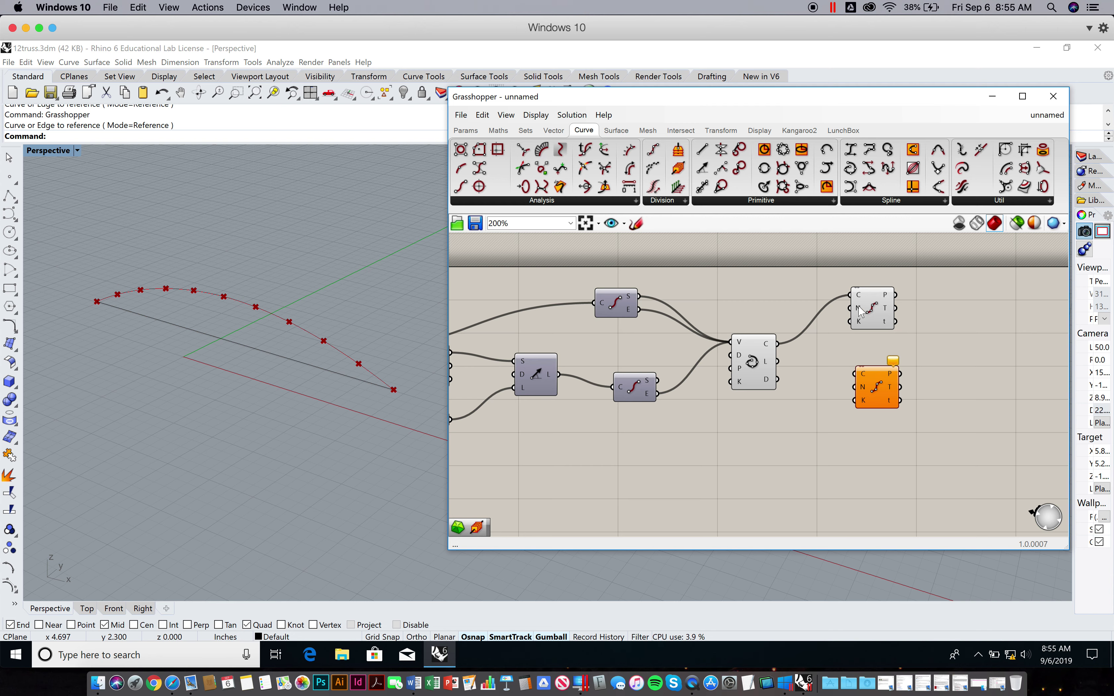
{"action": "mouse_move", "coordinate": [860, 311]}
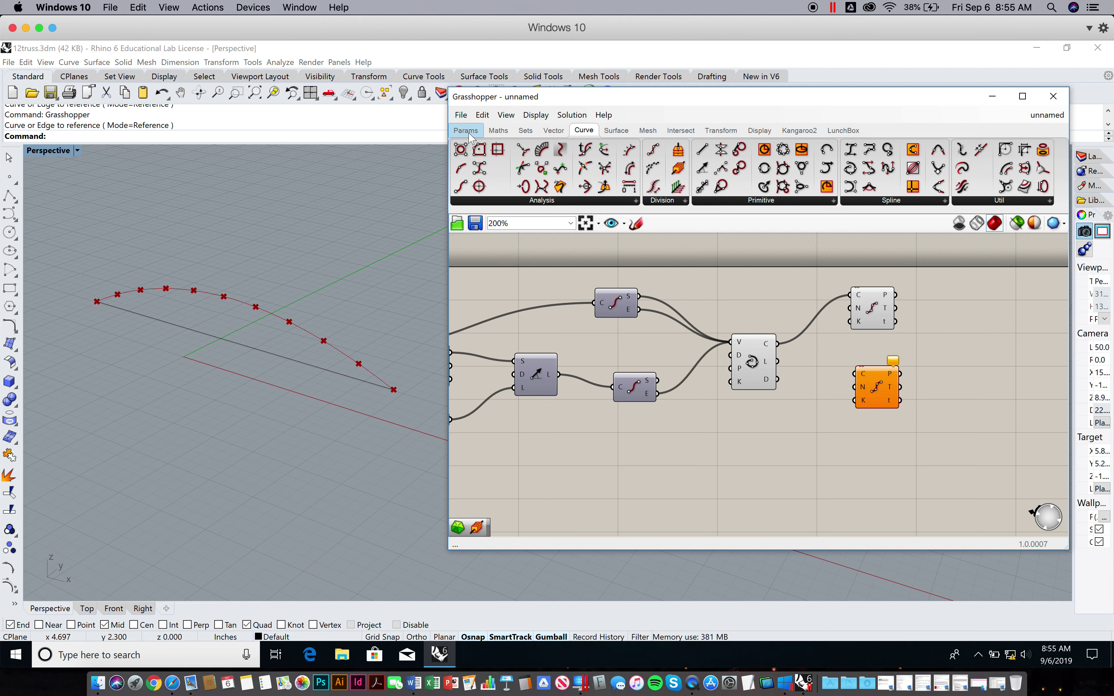
{"action": "left_click_drag", "start_coordinate": [877, 307], "coordinate": [880, 307]}
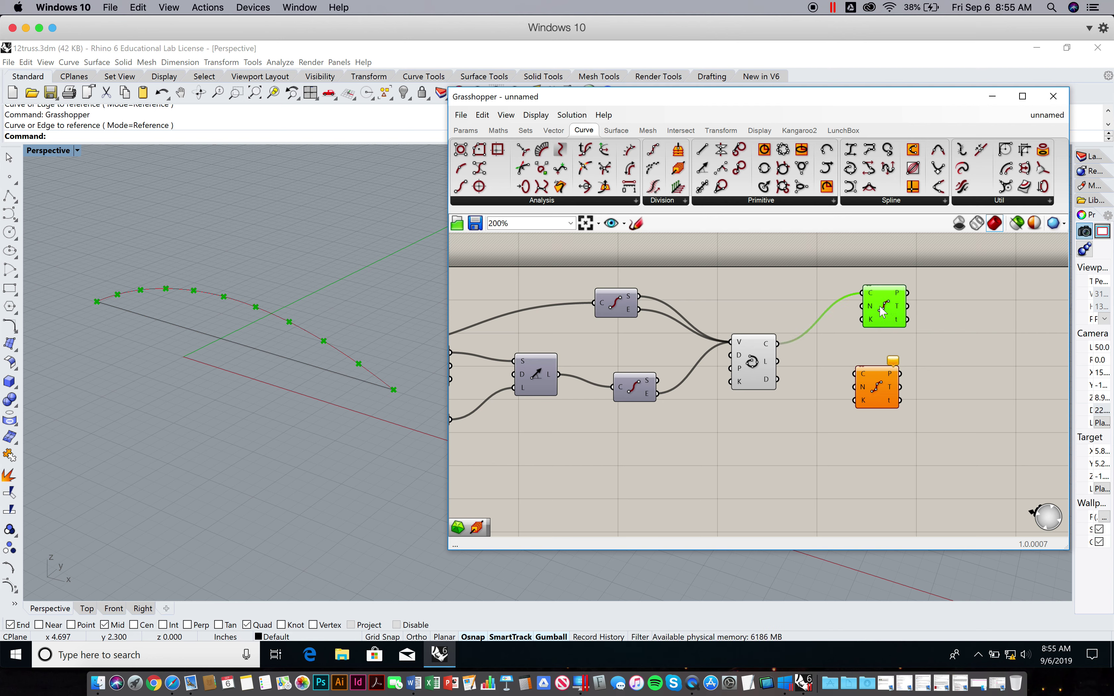
- Add a Number Slider above the Interpolate component and move the upper Divide Curve farther out to make room
{"action": "left_click", "coordinate": [466, 130]}
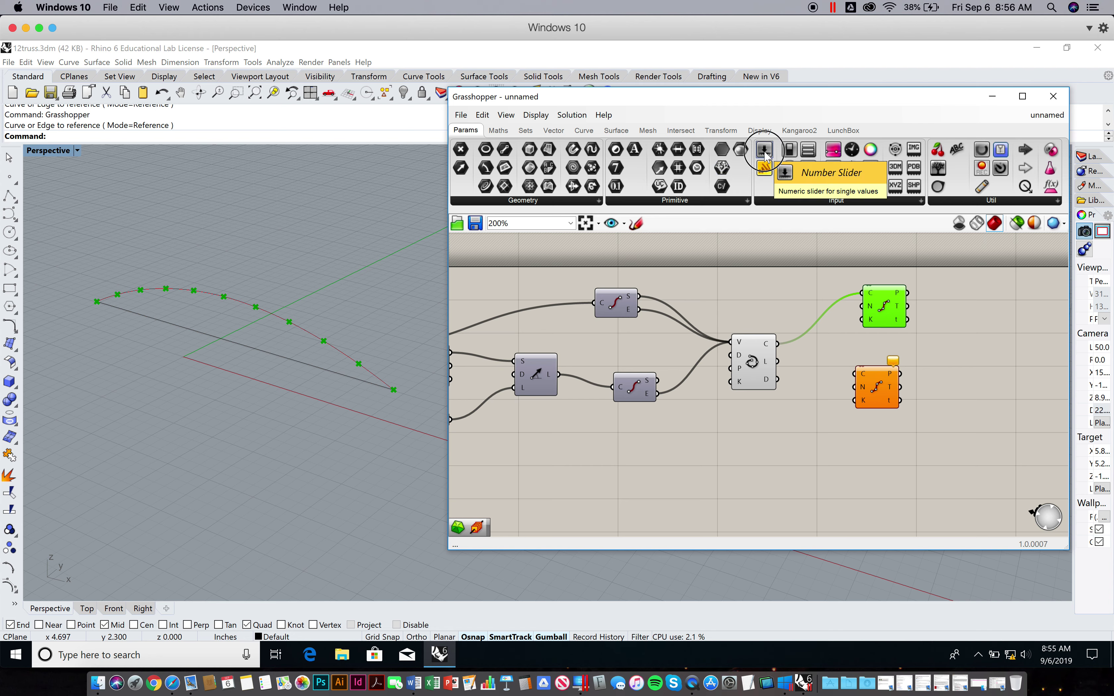
{"action": "left_click_drag", "start_coordinate": [764, 169], "coordinate": [788, 276]}
{"action": "left_click_drag", "start_coordinate": [886, 306], "coordinate": [913, 290]}
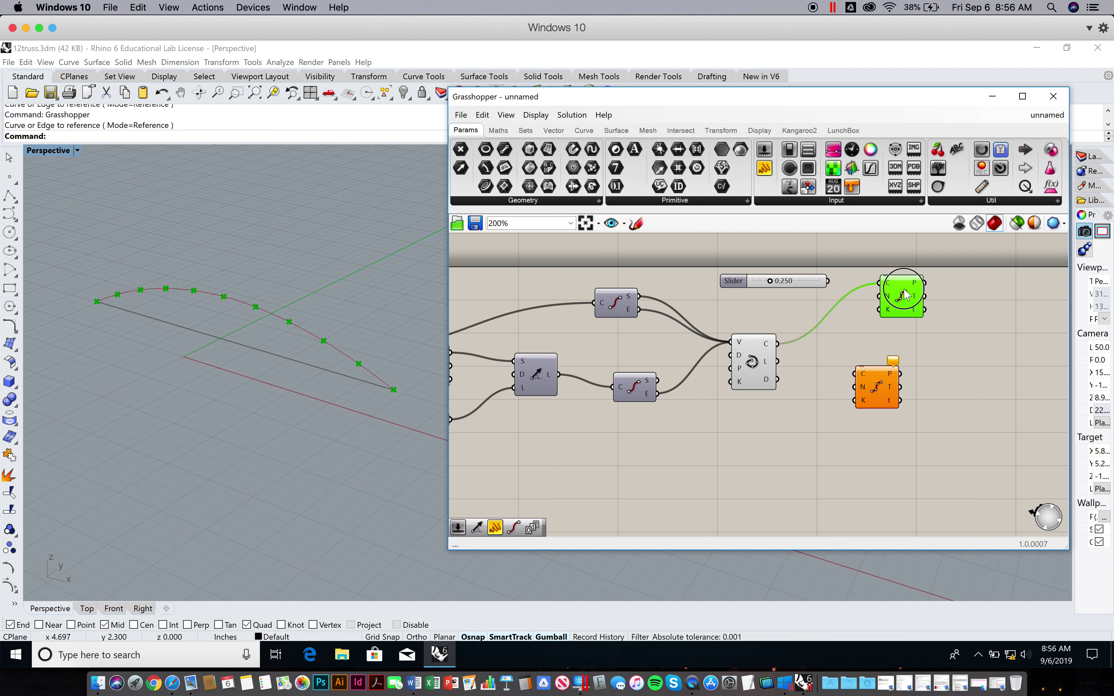
- Move the number slider clear of the upper Divide Curve and connect it to that component's N input
{"action": "left_click_drag", "start_coordinate": [739, 283], "coordinate": [700, 278]}
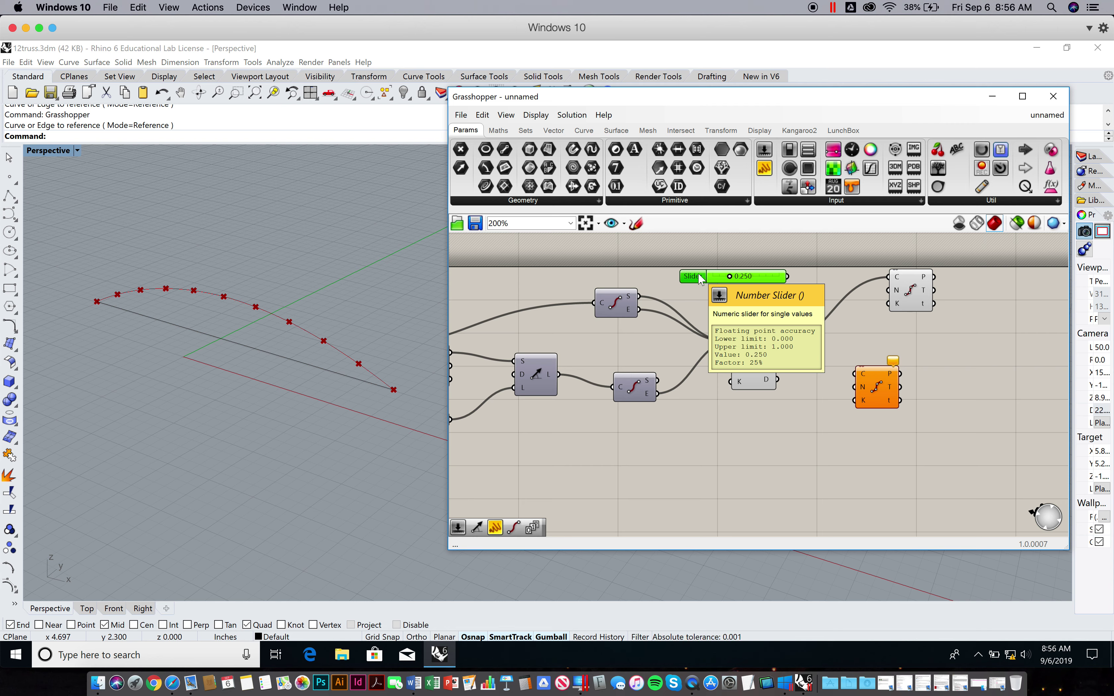
{"action": "left_click", "coordinate": [804, 273]}
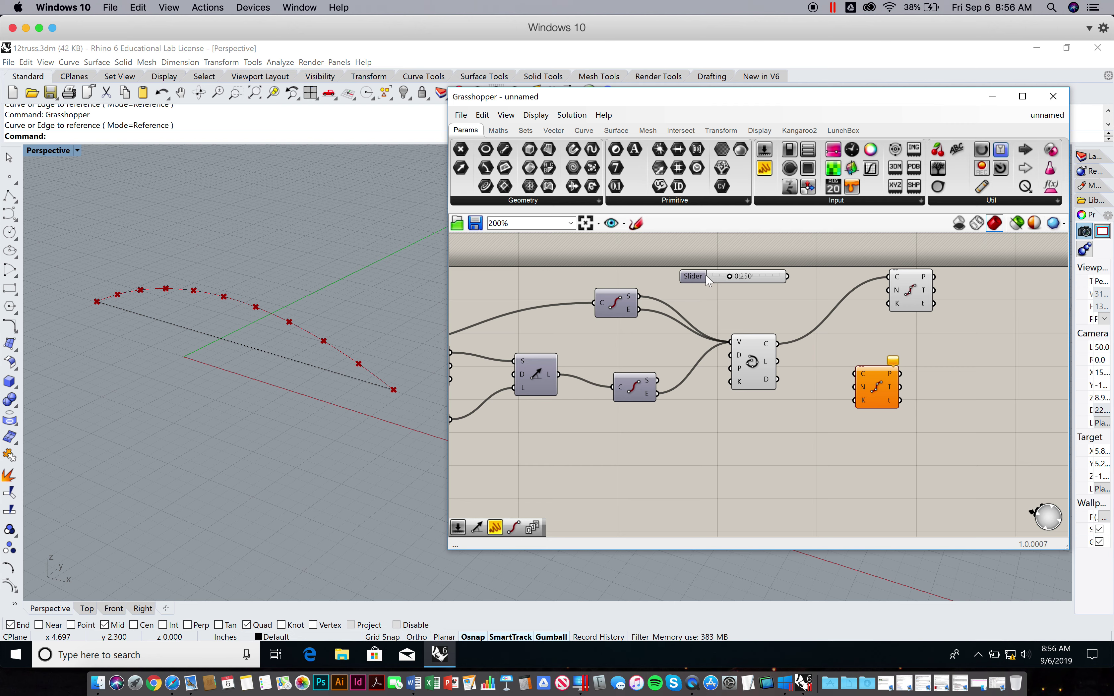
{"action": "left_click_drag", "start_coordinate": [787, 277], "coordinate": [890, 297]}
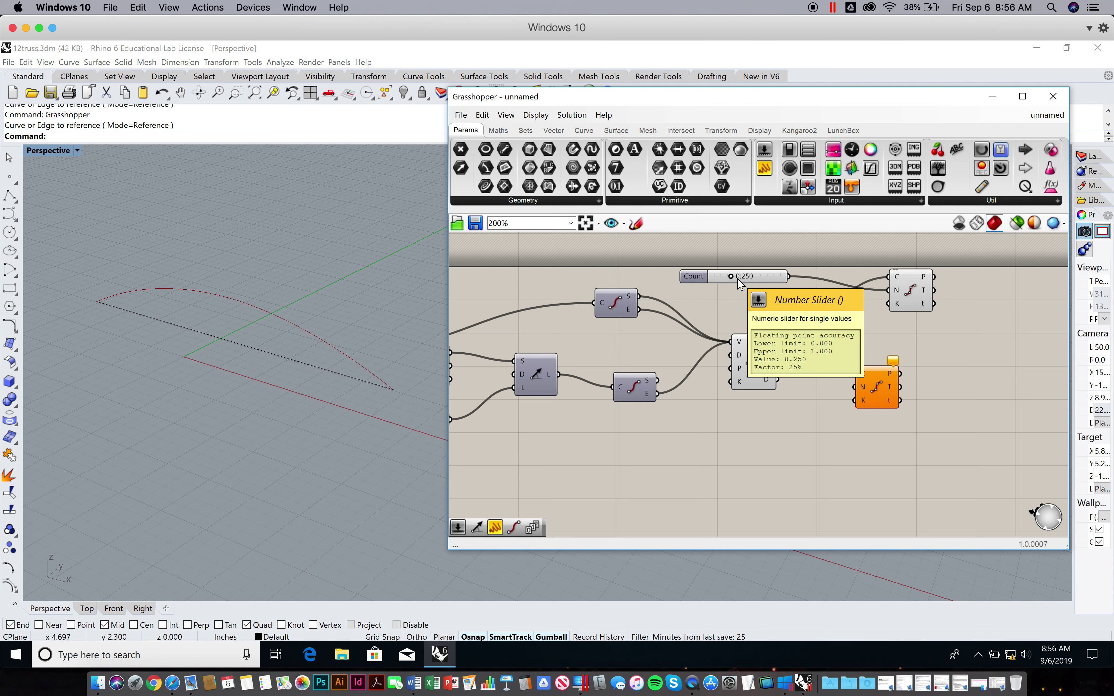
- Restrict the Count slider to whole numbers and set its minimum to 1
{"action": "double_click", "coordinate": [707, 277]}
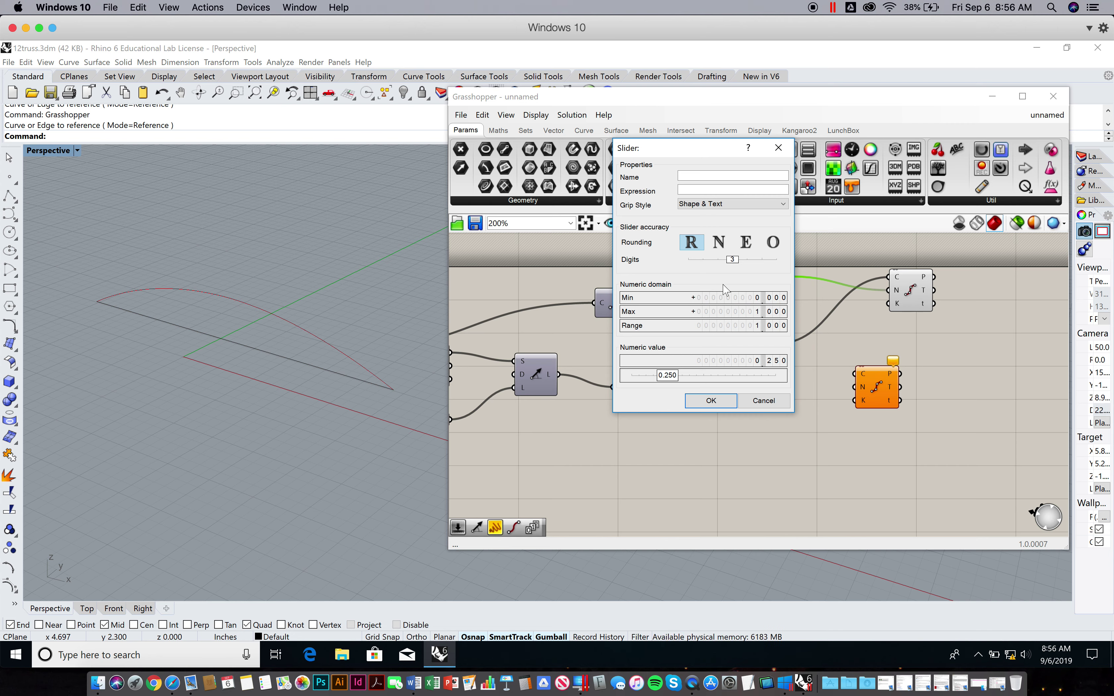
{"action": "left_click", "coordinate": [719, 242]}
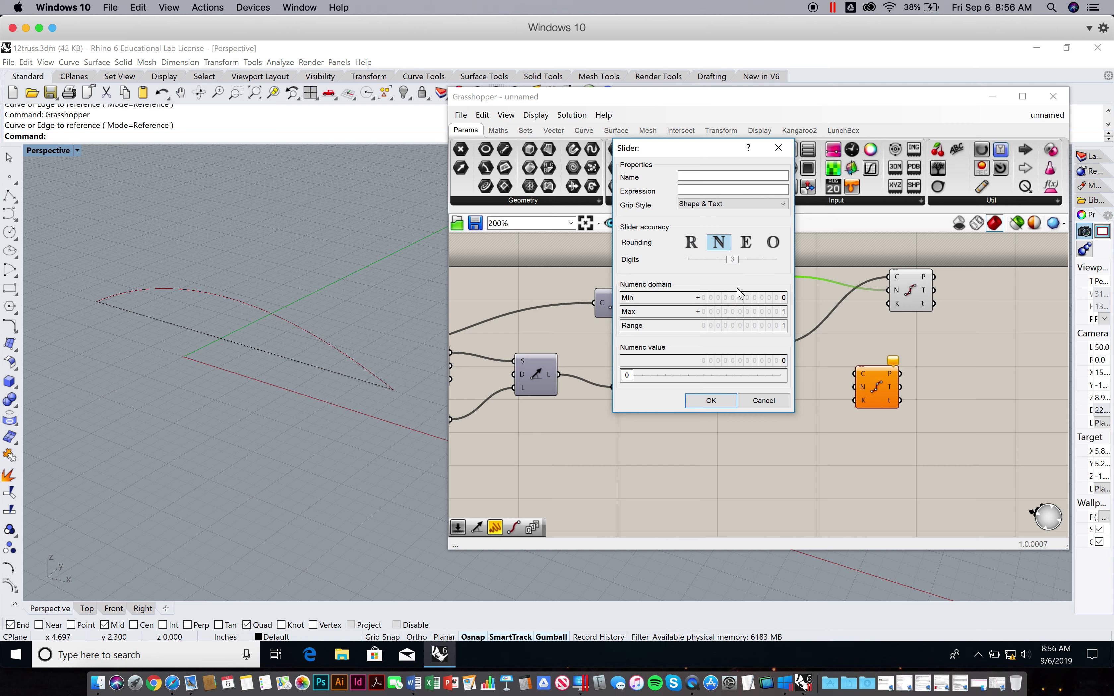
{"action": "double_click", "coordinate": [770, 300]}
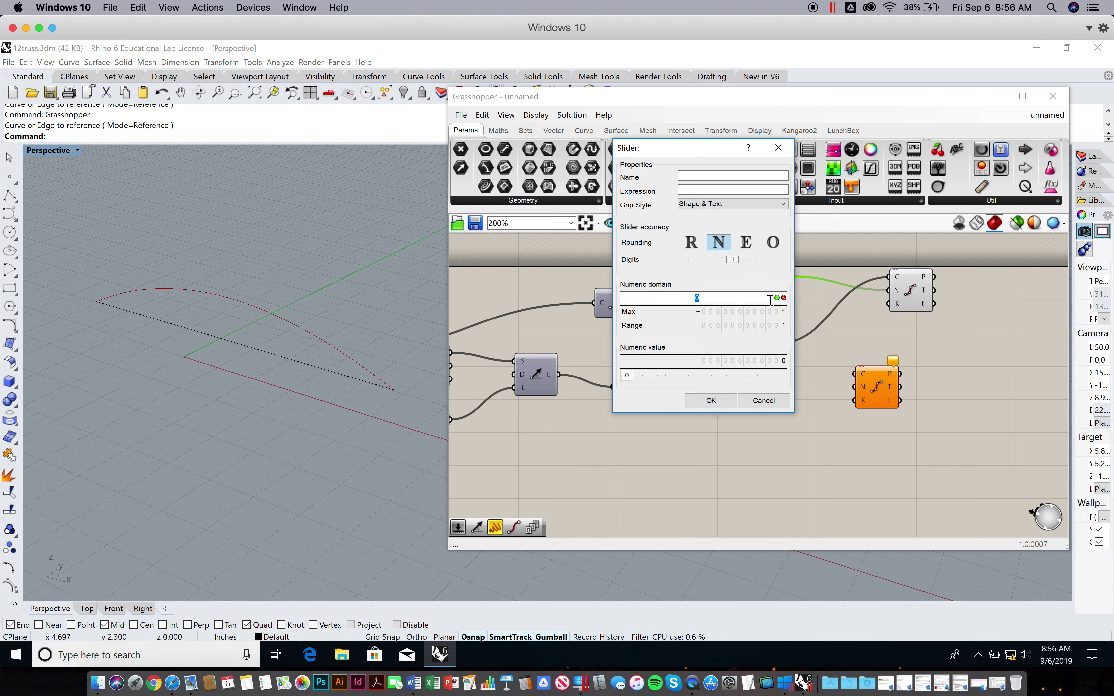
{"action": "type", "text": "1"}
{"action": "left_click", "coordinate": [711, 400]}
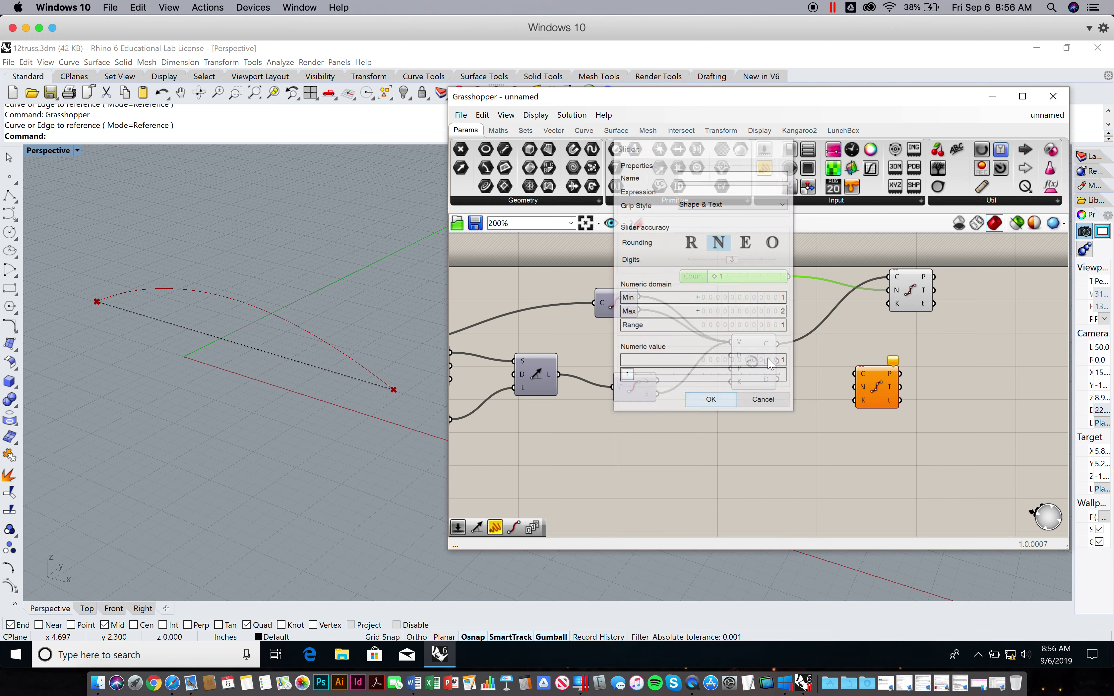
- Set the Count slider's maximum to 30 and its value to 12
{"action": "double_click", "coordinate": [697, 275]}
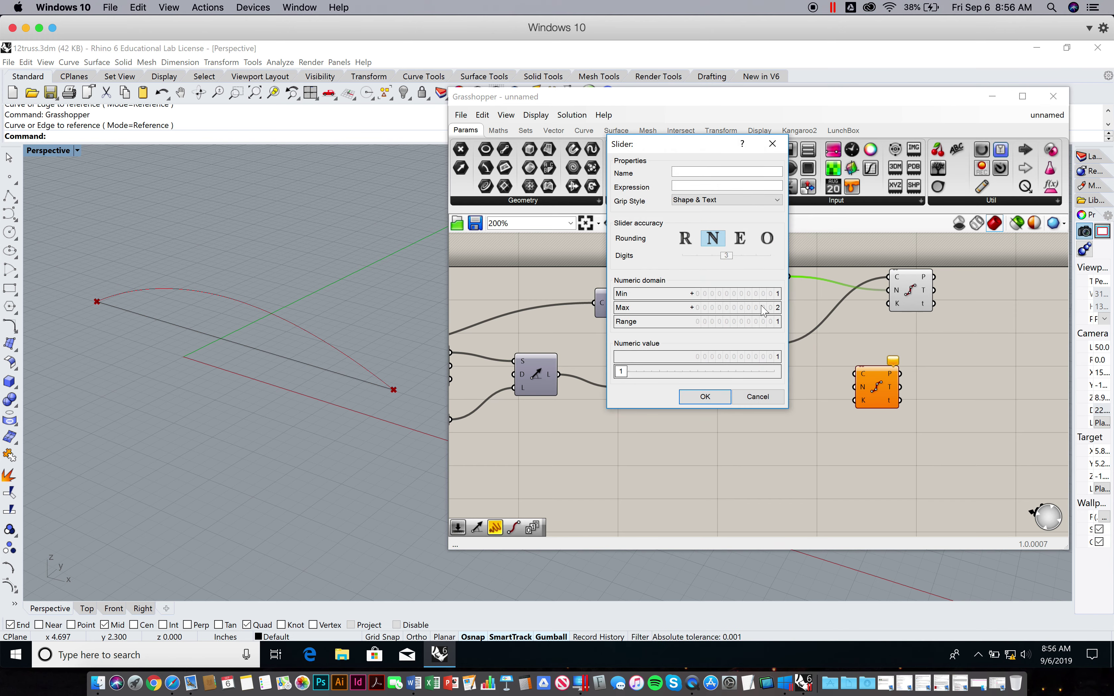
{"action": "double_click", "coordinate": [761, 307]}
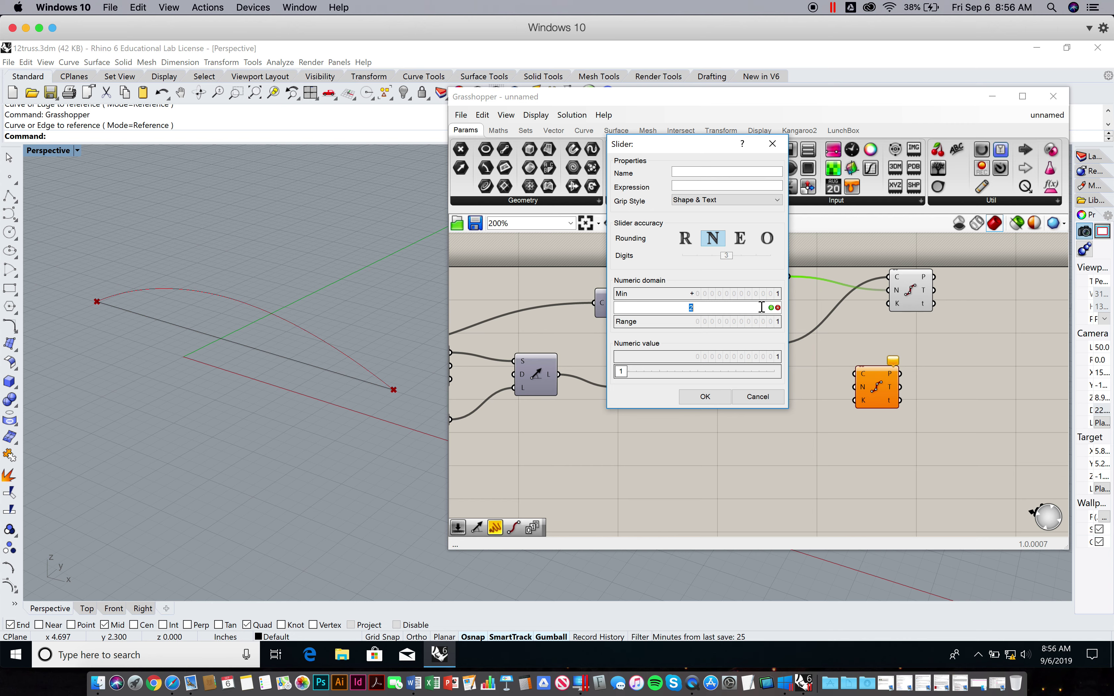
{"action": "type", "text": "30"}
{"action": "key", "text": "Return"}
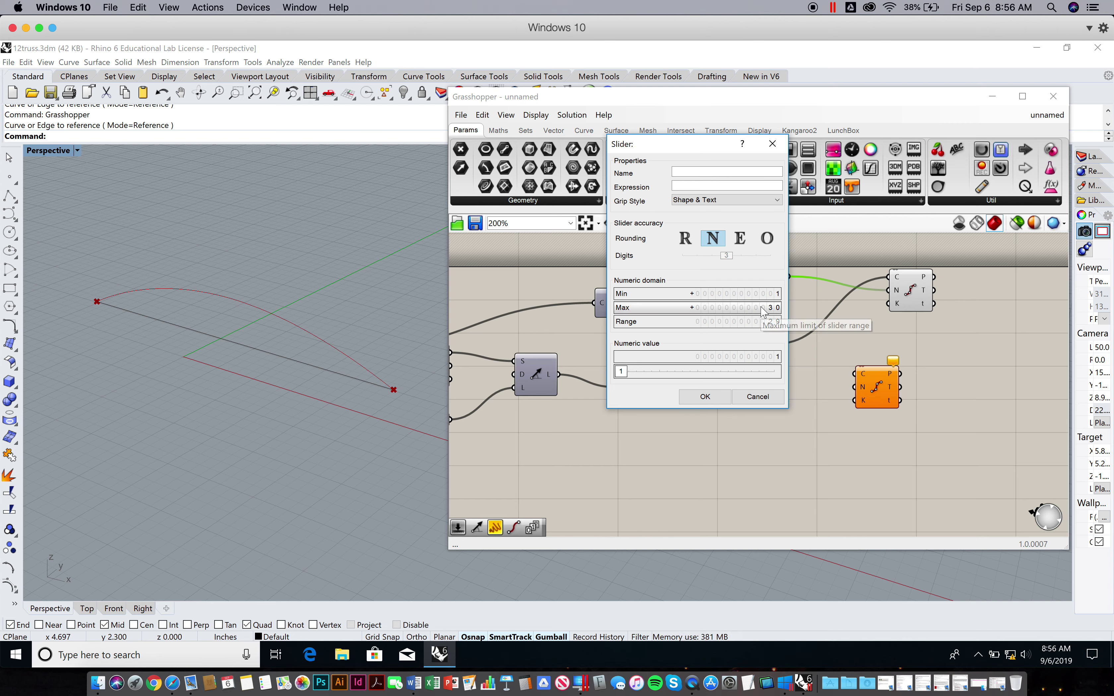
{"action": "left_click", "coordinate": [705, 397]}
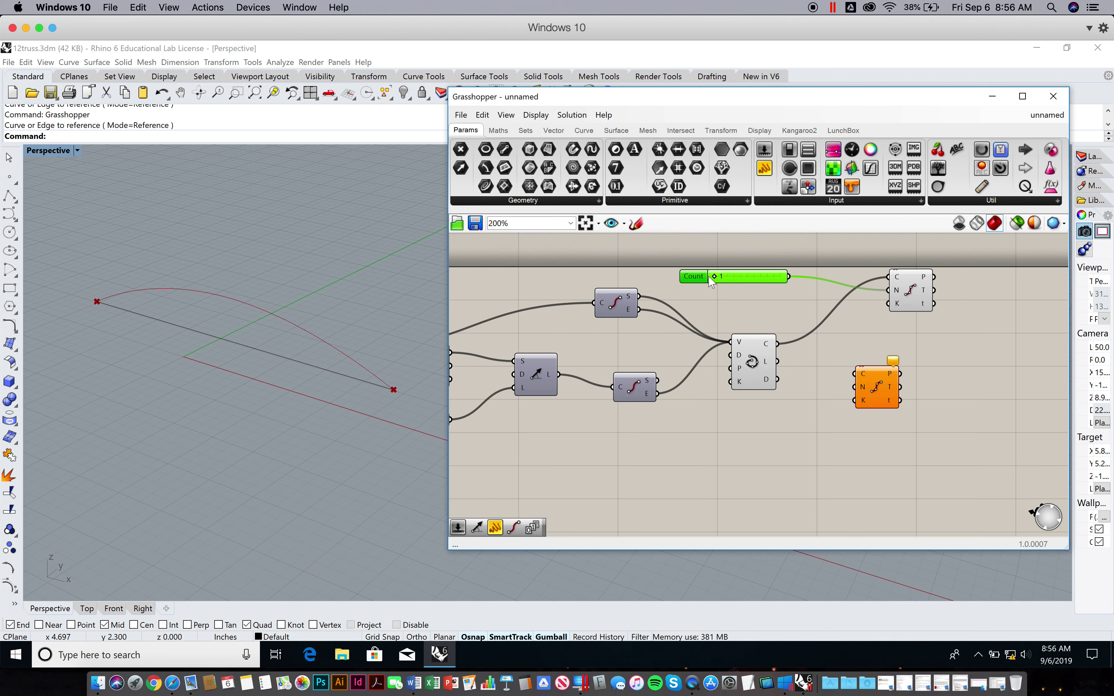
{"action": "left_click_drag", "start_coordinate": [711, 282], "coordinate": [739, 281]}
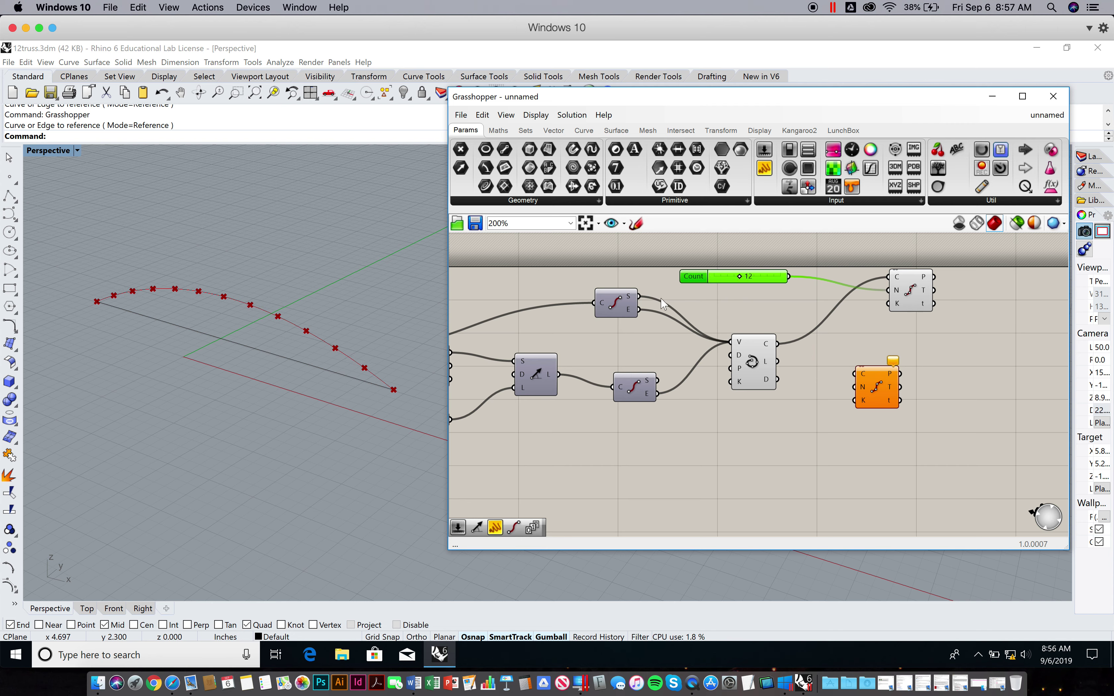
- Place the lower Divide Curve beneath the upper one, connect the Count slider to its N input, and set the slider to 14
{"action": "left_click_drag", "start_coordinate": [882, 381], "coordinate": [921, 353]}
{"action": "left_click_drag", "start_coordinate": [789, 277], "coordinate": [902, 362]}
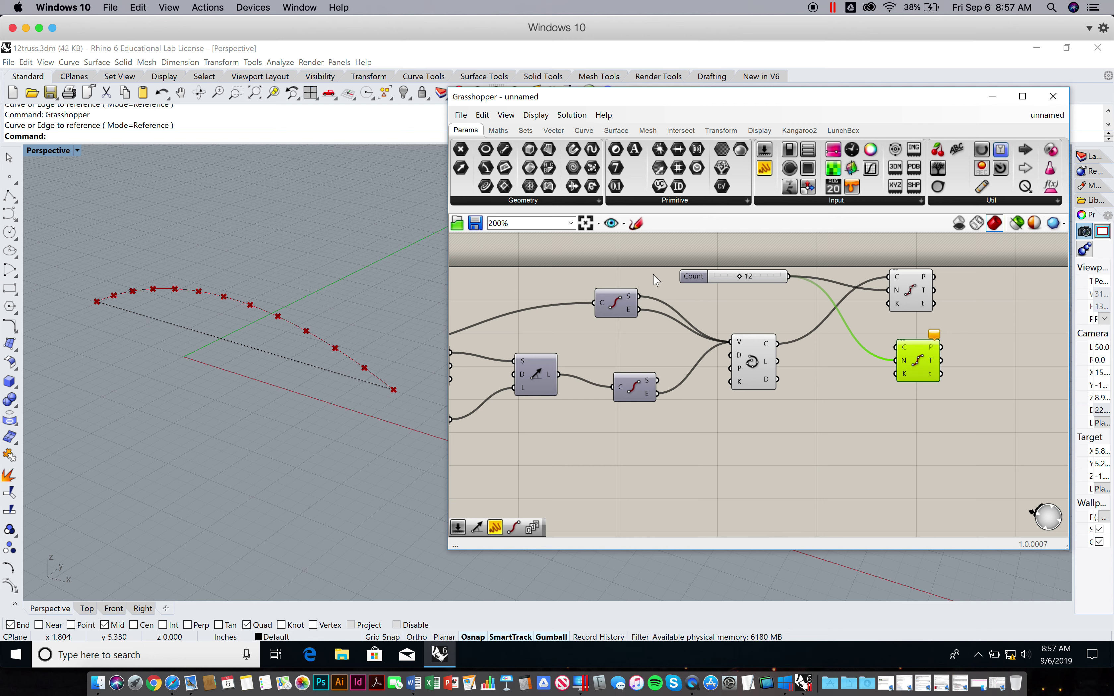
{"action": "left_click_drag", "start_coordinate": [739, 277], "coordinate": [744, 279]}
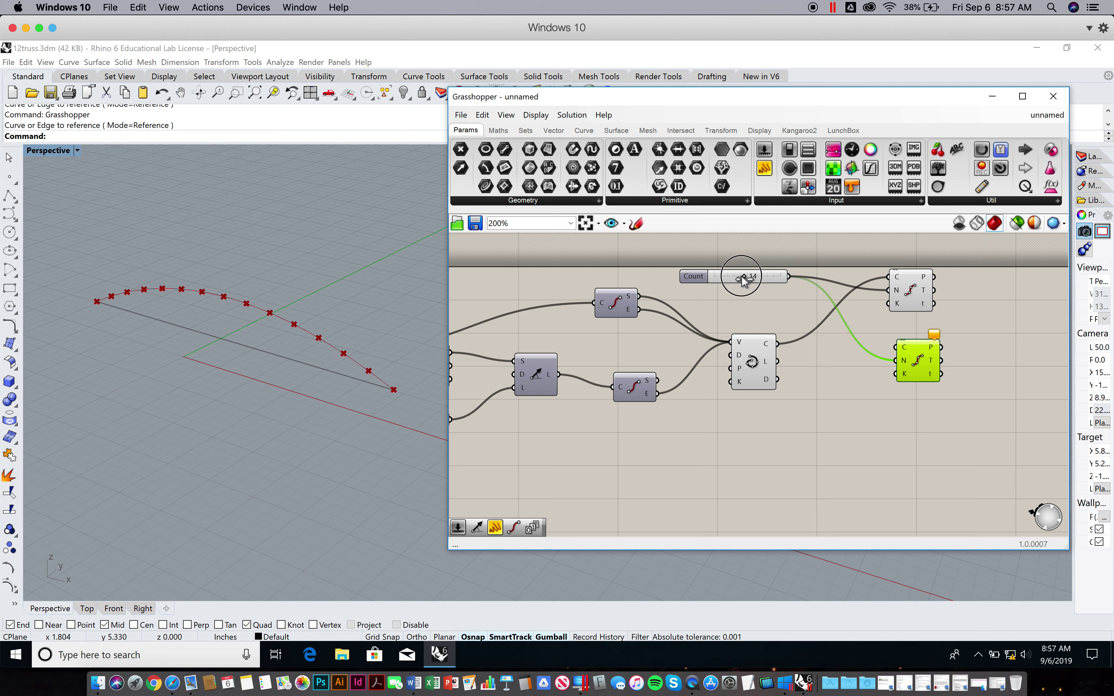
{"action": "left_click", "coordinate": [915, 299]}
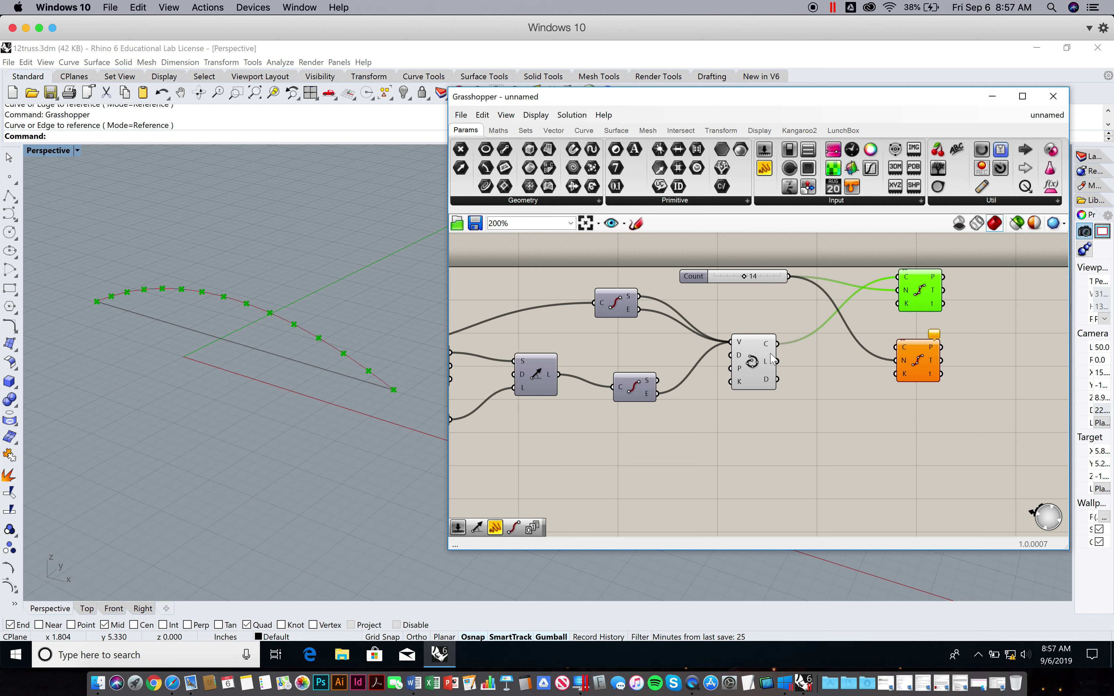
- Connect the referenced line's Curve parameter to the lower Divide Curve's C input and nudge that component slightly outward
{"action": "right_click_drag", "start_coordinate": [681, 362], "coordinate": [805, 361]}
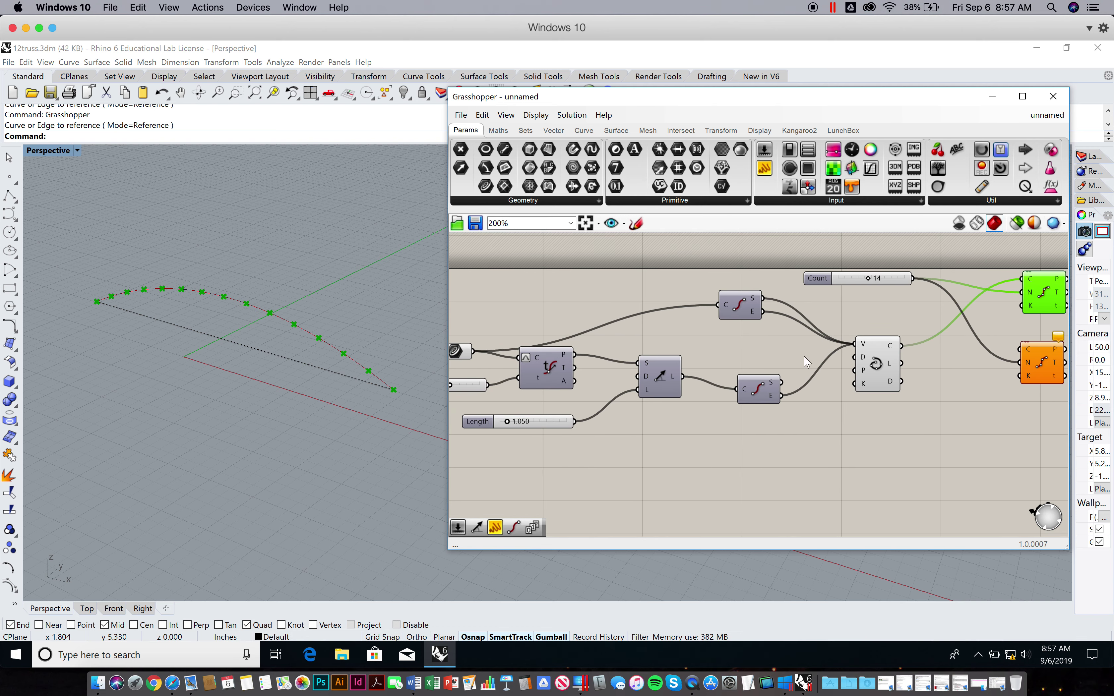
{"action": "left_click_drag", "start_coordinate": [472, 352], "coordinate": [1017, 351]}
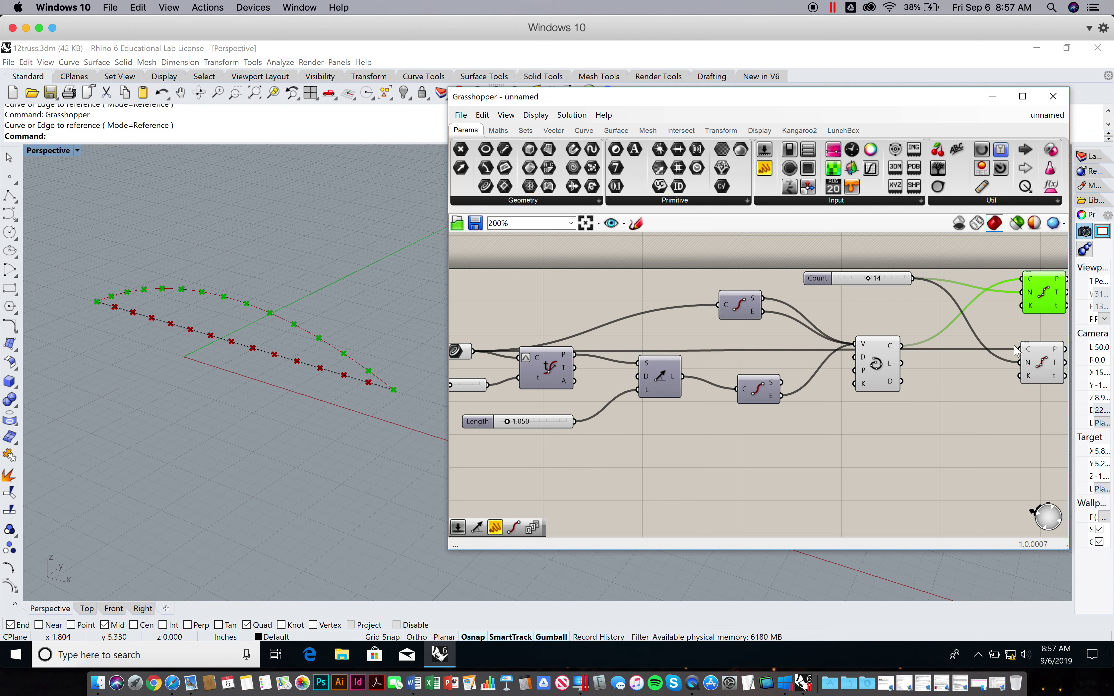
{"action": "right_click_drag", "start_coordinate": [994, 423], "coordinate": [646, 405]}
{"action": "left_click", "coordinate": [704, 359]}
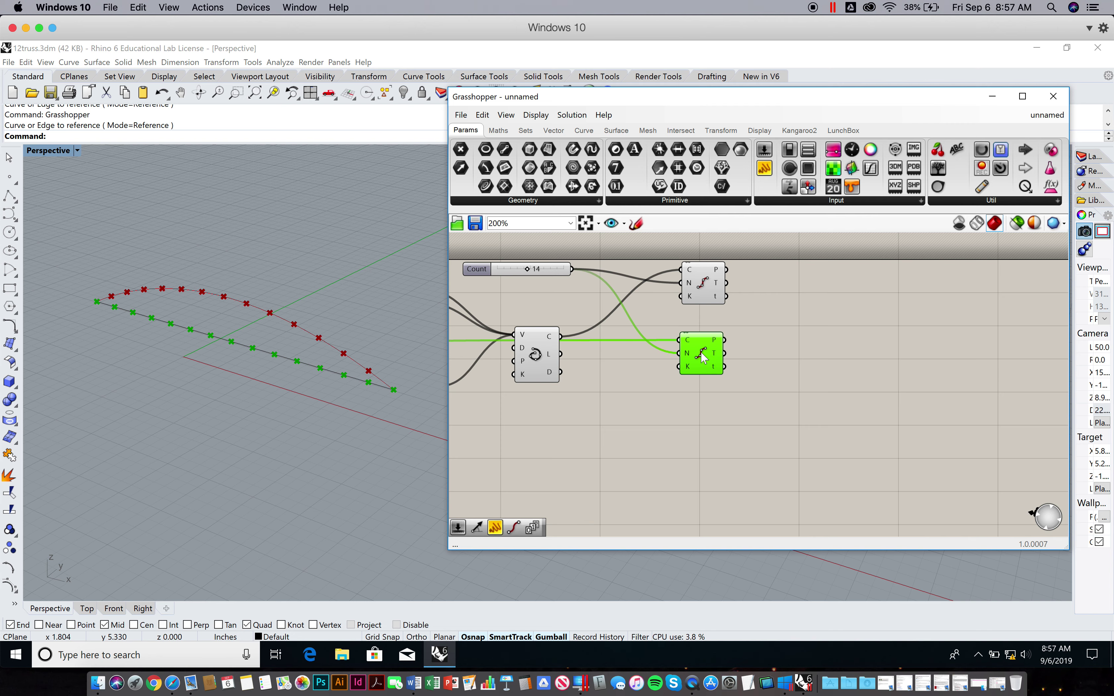
{"action": "left_click_drag", "start_coordinate": [701, 357], "coordinate": [707, 354]}
- Nudge the two Divide Curve components slightly closer together in their column
{"action": "mouse_move", "coordinate": [721, 340]}
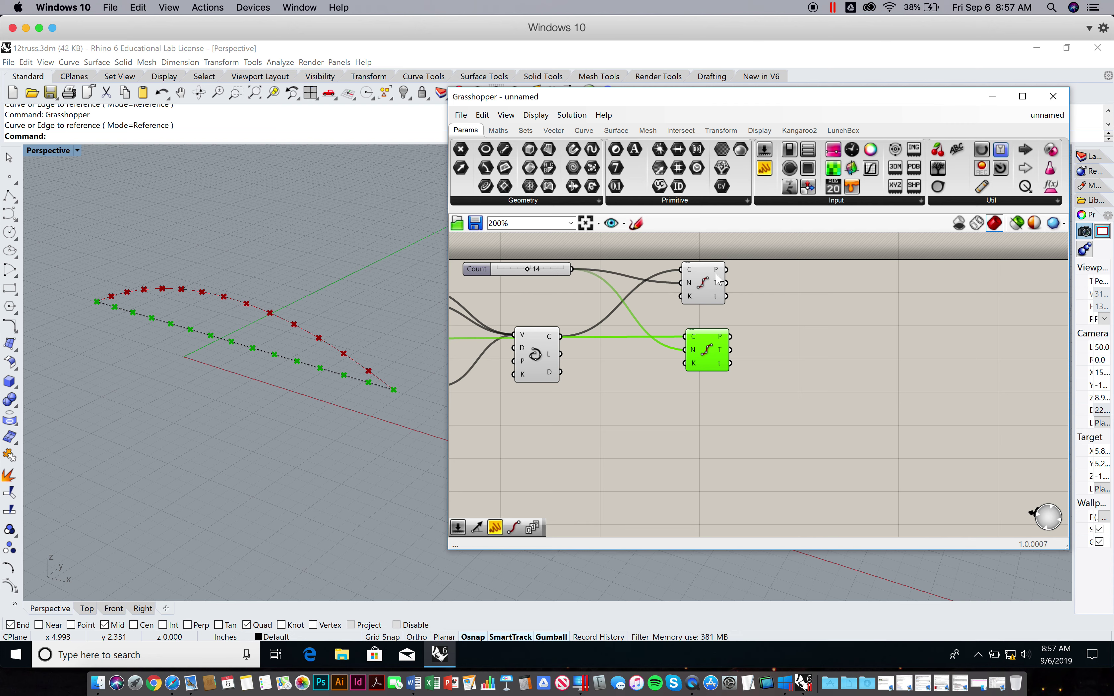
{"action": "mouse_move", "coordinate": [719, 272]}
{"action": "right_click_drag", "start_coordinate": [802, 313], "coordinate": [800, 329]}
{"action": "left_click_drag", "start_coordinate": [705, 301], "coordinate": [710, 300]}
{"action": "left_click", "coordinate": [792, 338]}
{"action": "left_click_drag", "start_coordinate": [702, 360], "coordinate": [708, 357]}
{"action": "left_click", "coordinate": [850, 311]}
{"action": "right_click_drag", "start_coordinate": [828, 339], "coordinate": [811, 341]}
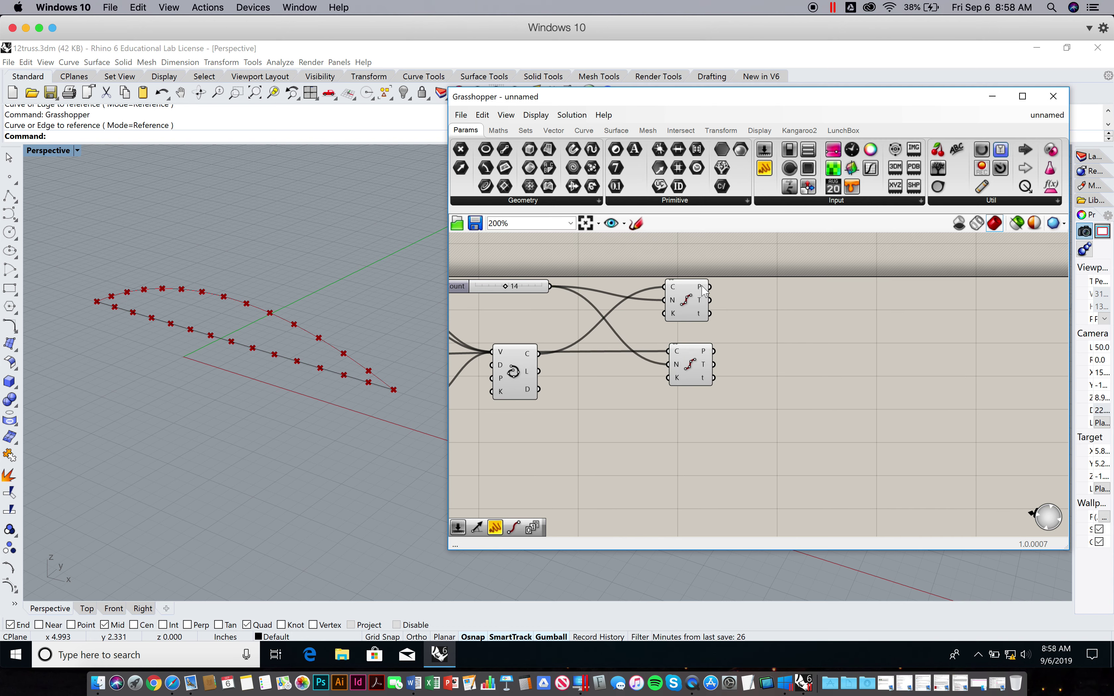
- Add a Line component that draws between two points and place it beyond the two Divide Curve components
{"action": "mouse_move", "coordinate": [702, 289]}
{"action": "left_click", "coordinate": [583, 130]}
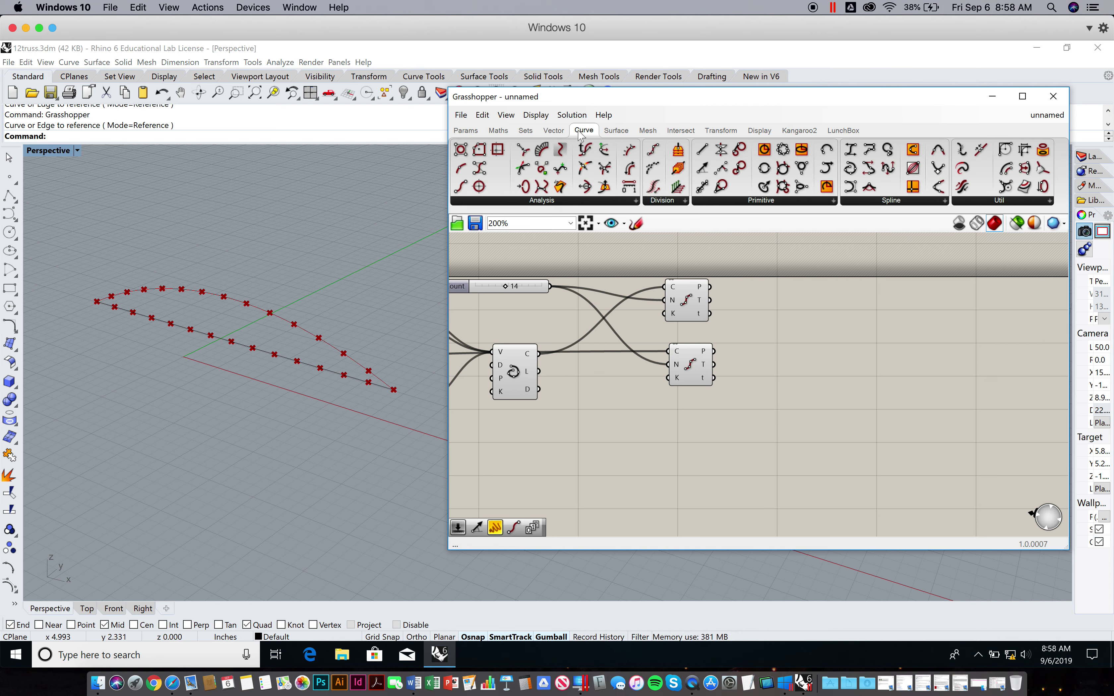
{"action": "left_click", "coordinate": [770, 199]}
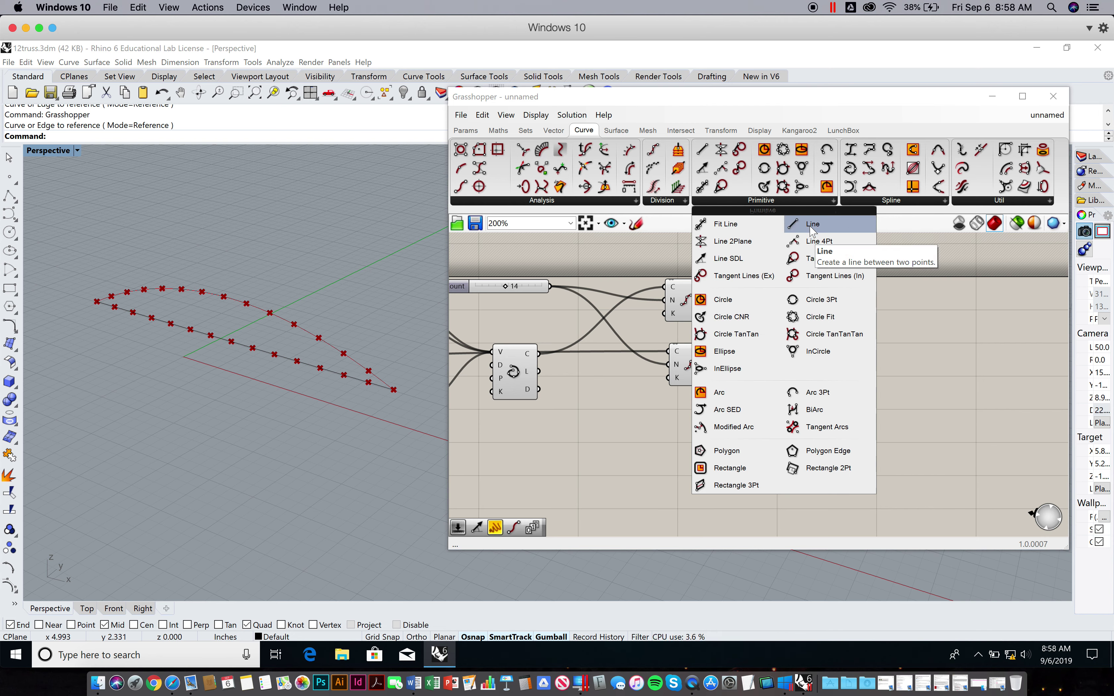
{"action": "left_click", "coordinate": [811, 226]}
{"action": "left_click", "coordinate": [807, 323]}
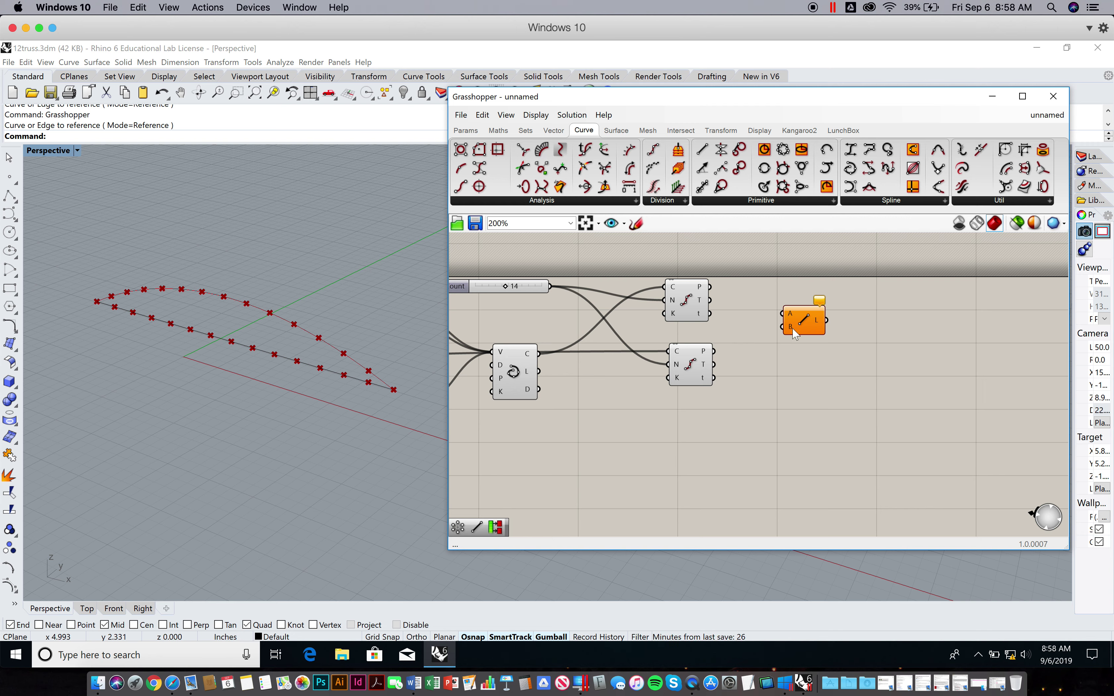
- Connect the upper Divide Curve's P output to Line's A input and the lower one's P output to its B input
{"action": "left_click_drag", "start_coordinate": [709, 287], "coordinate": [776, 314]}
{"action": "left_click_drag", "start_coordinate": [713, 351], "coordinate": [781, 327]}
{"action": "mouse_move", "coordinate": [821, 323]}
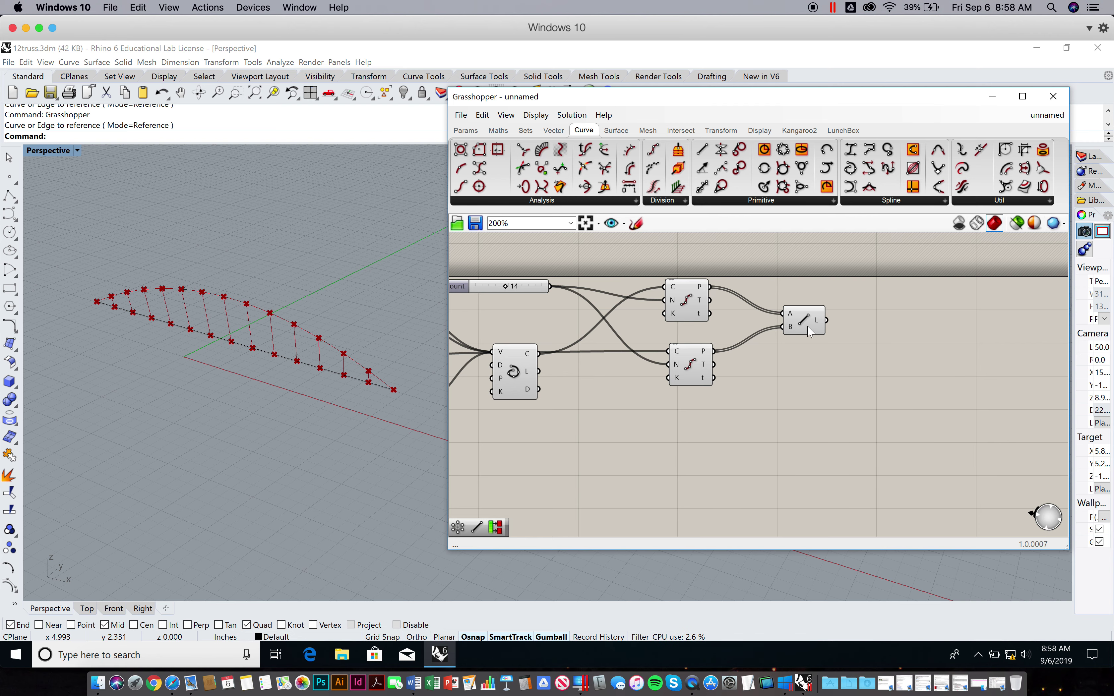
{"action": "left_click", "coordinate": [810, 331]}
{"action": "right_click_drag", "start_coordinate": [428, 382], "coordinate": [181, 323]}
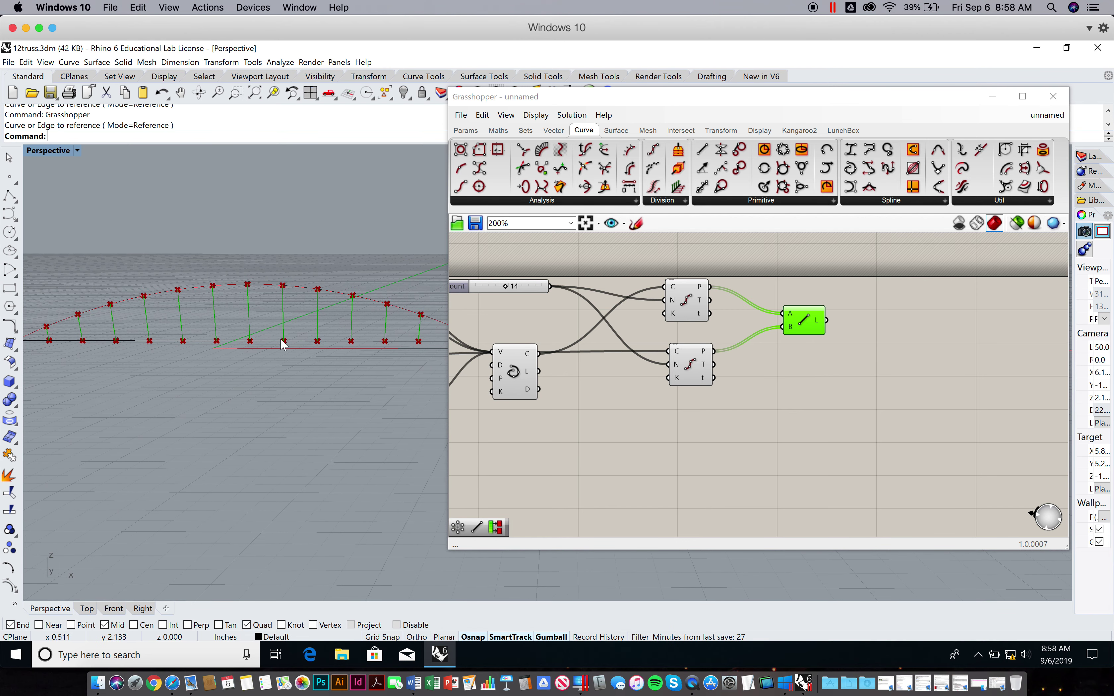
{"action": "right_click_drag", "start_coordinate": [376, 251], "coordinate": [322, 263]}
{"action": "left_click", "coordinate": [801, 414]}
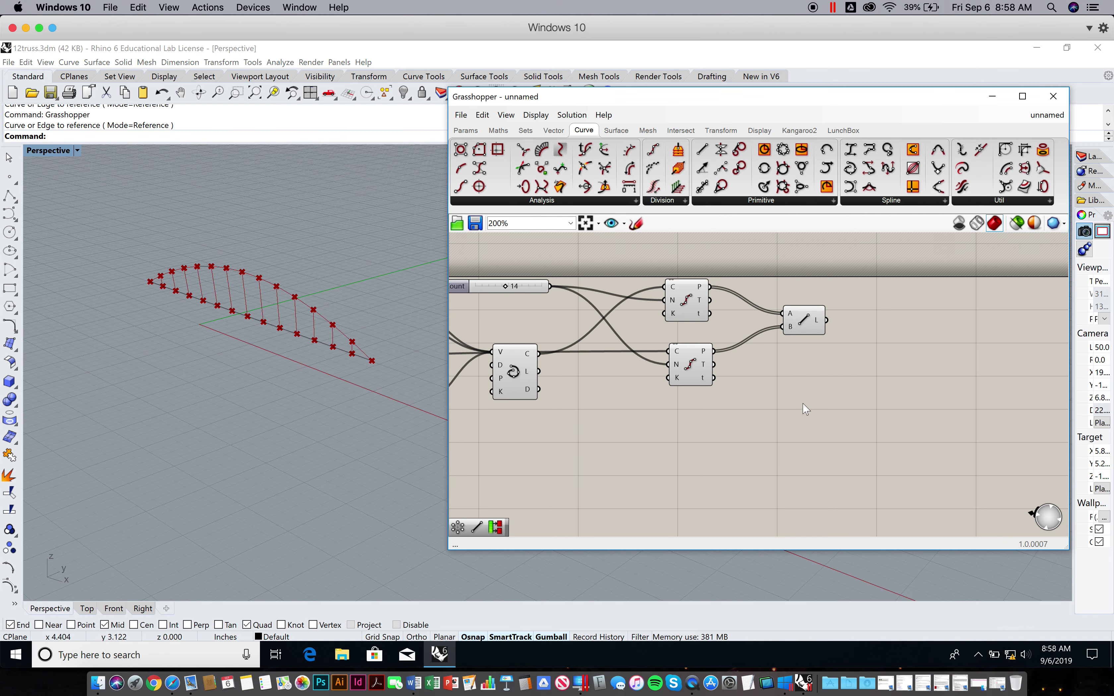
- Line up the upper Divide Curve directly above the lower one
{"action": "mouse_move", "coordinate": [805, 409]}
{"action": "right_mouse_down"}
{"action": "mouse_move", "coordinate": [823, 400]}
{"action": "mouse_move", "coordinate": [808, 410]}
{"action": "right_mouse_up"}
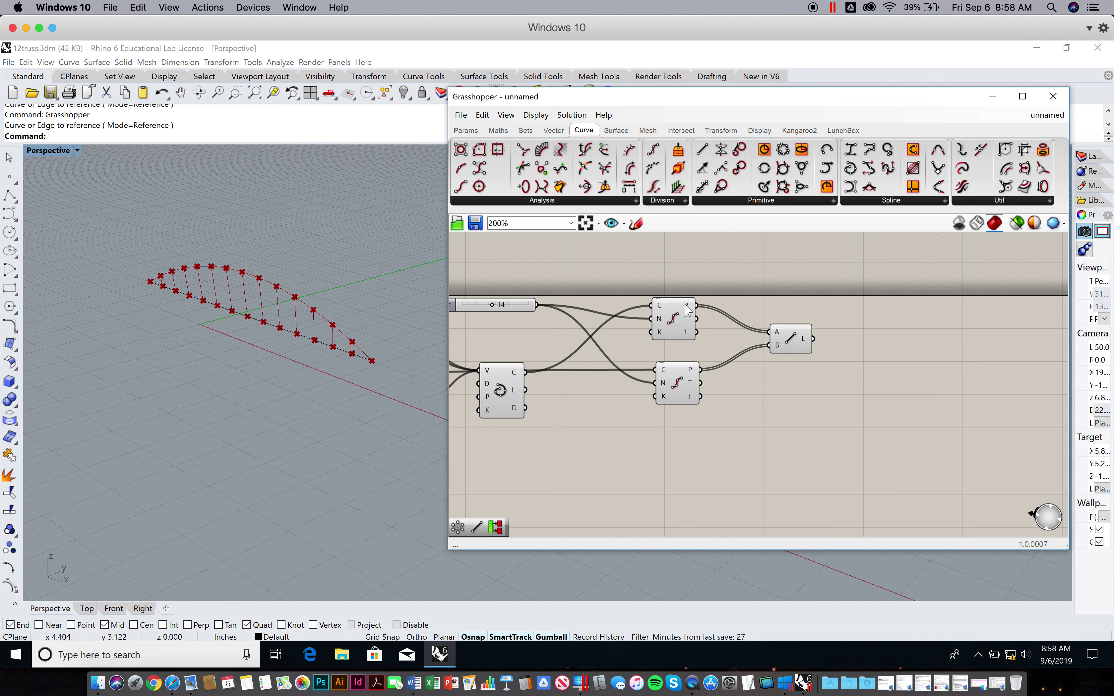
{"action": "mouse_move", "coordinate": [687, 310]}
{"action": "right_click_drag", "start_coordinate": [784, 278], "coordinate": [779, 307]}
{"action": "left_click_drag", "start_coordinate": [672, 333], "coordinate": [681, 329]}
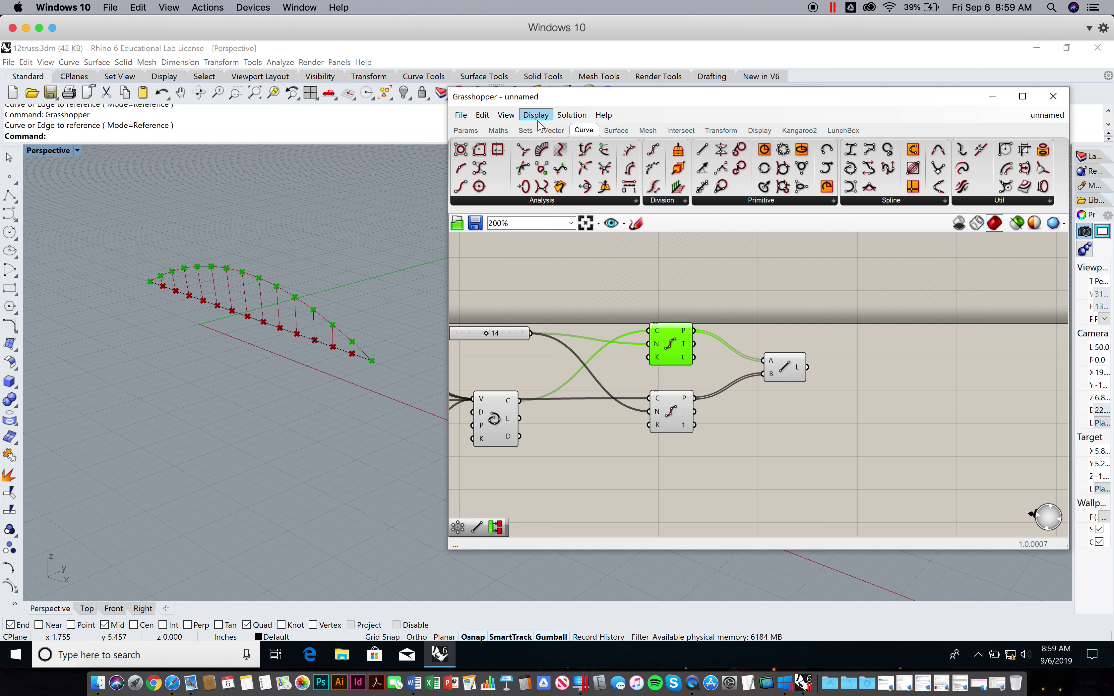
- Add a Shift List component and place it above the Line component
{"action": "left_click", "coordinate": [524, 134]}
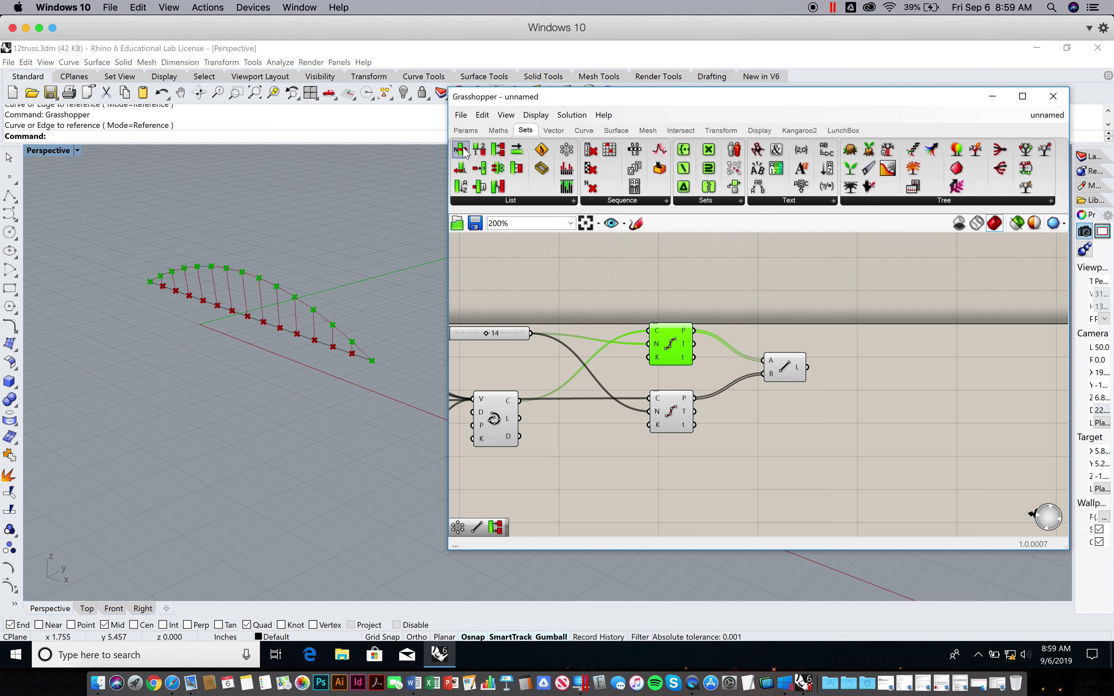
{"action": "left_click", "coordinate": [515, 201]}
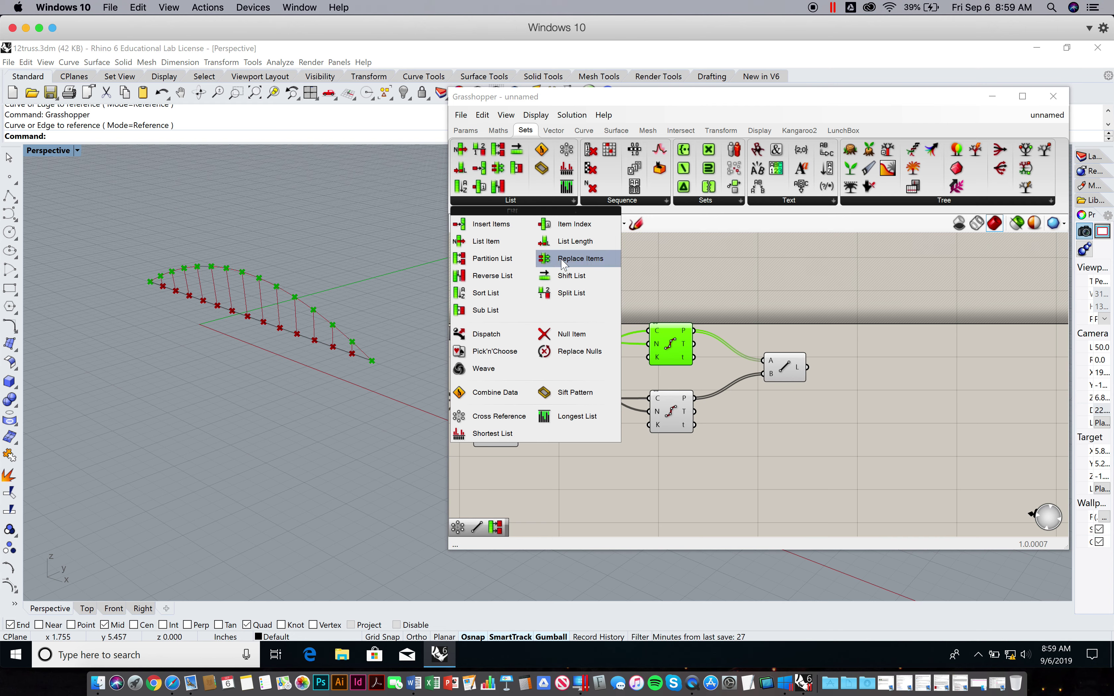
{"action": "left_click_drag", "start_coordinate": [571, 276], "coordinate": [773, 275]}
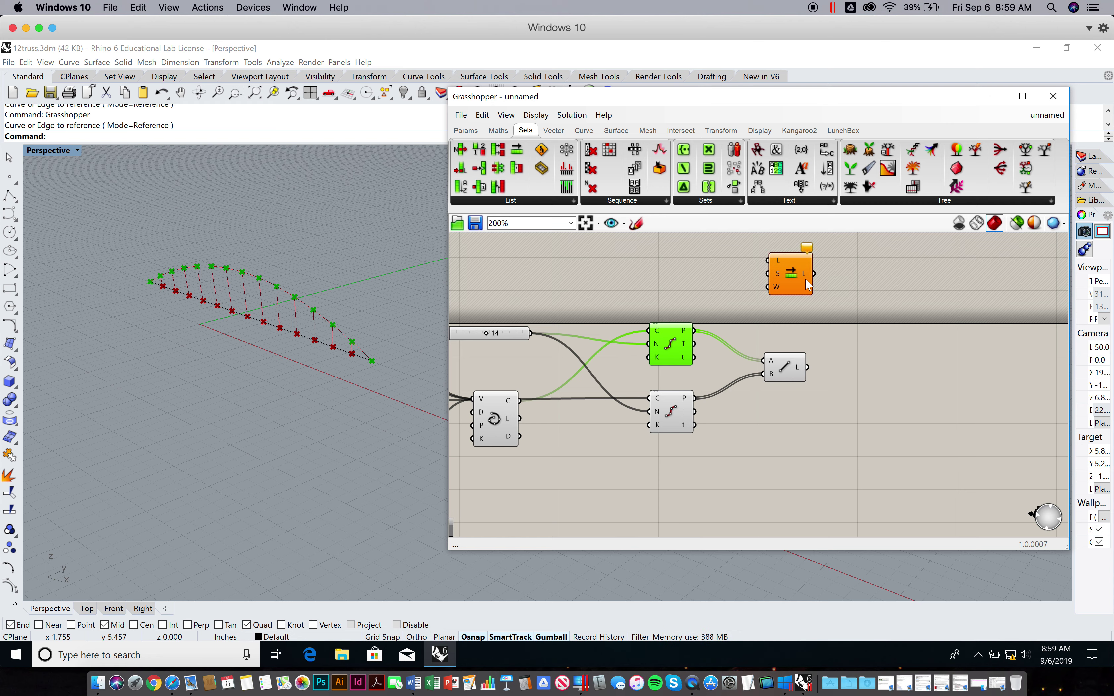
{"action": "left_click", "coordinate": [796, 274]}
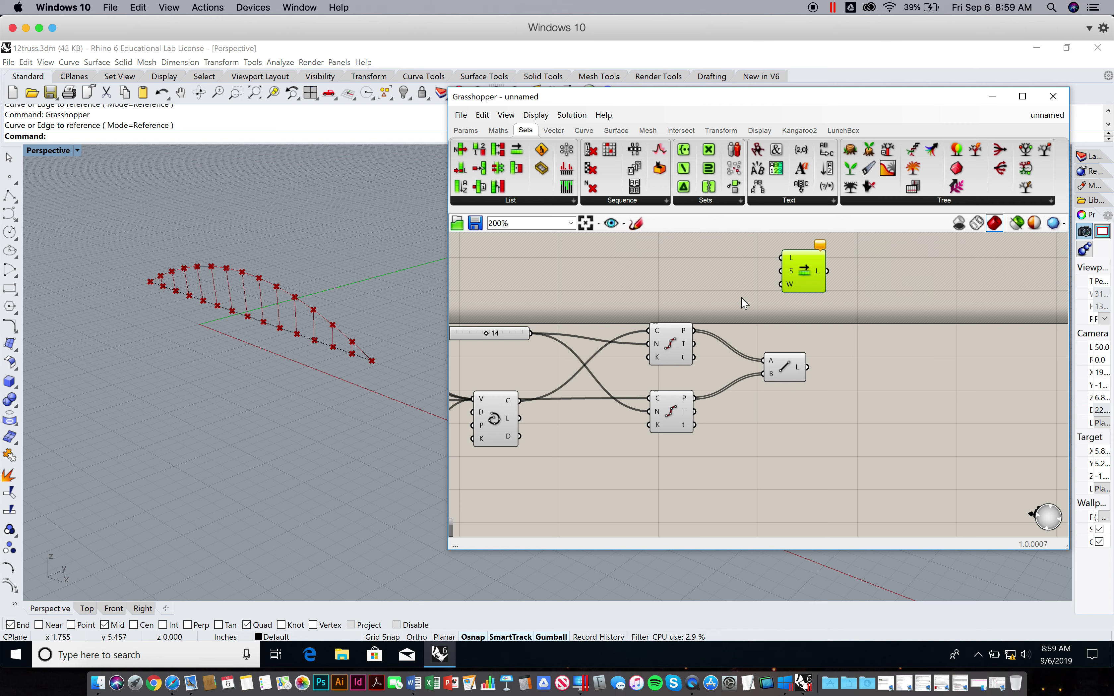
- Connect the upper Divide Curve's P output to Shift List's L input and position Shift List above the Line component
{"action": "left_click_drag", "start_coordinate": [694, 330], "coordinate": [786, 273]}
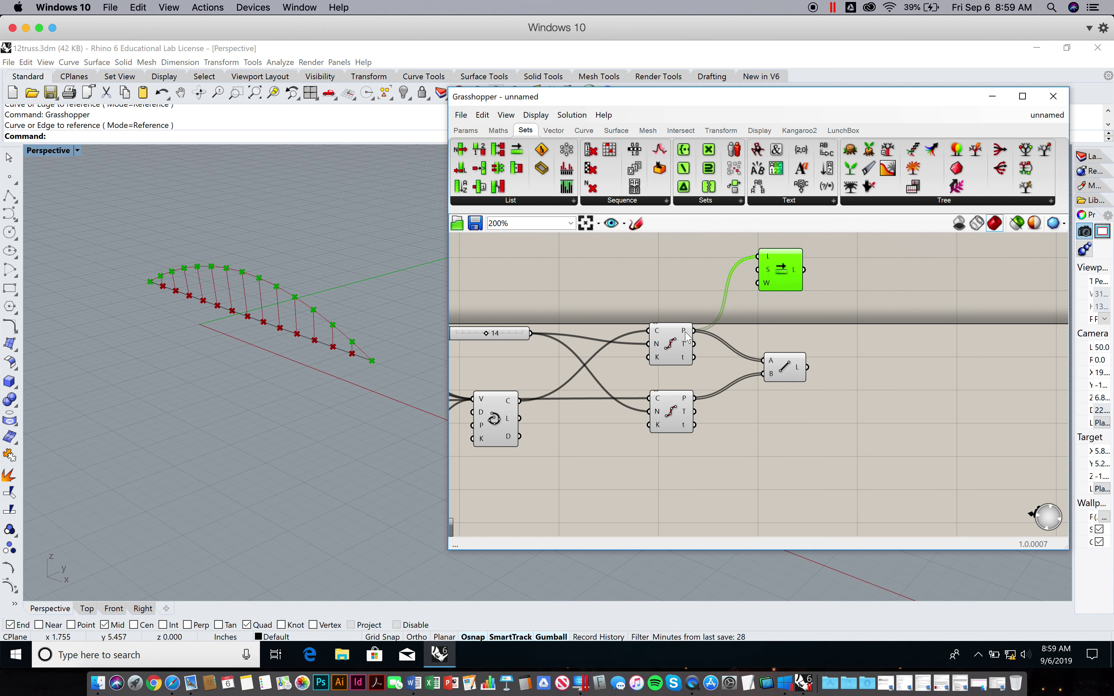
{"action": "left_click", "coordinate": [673, 413]}
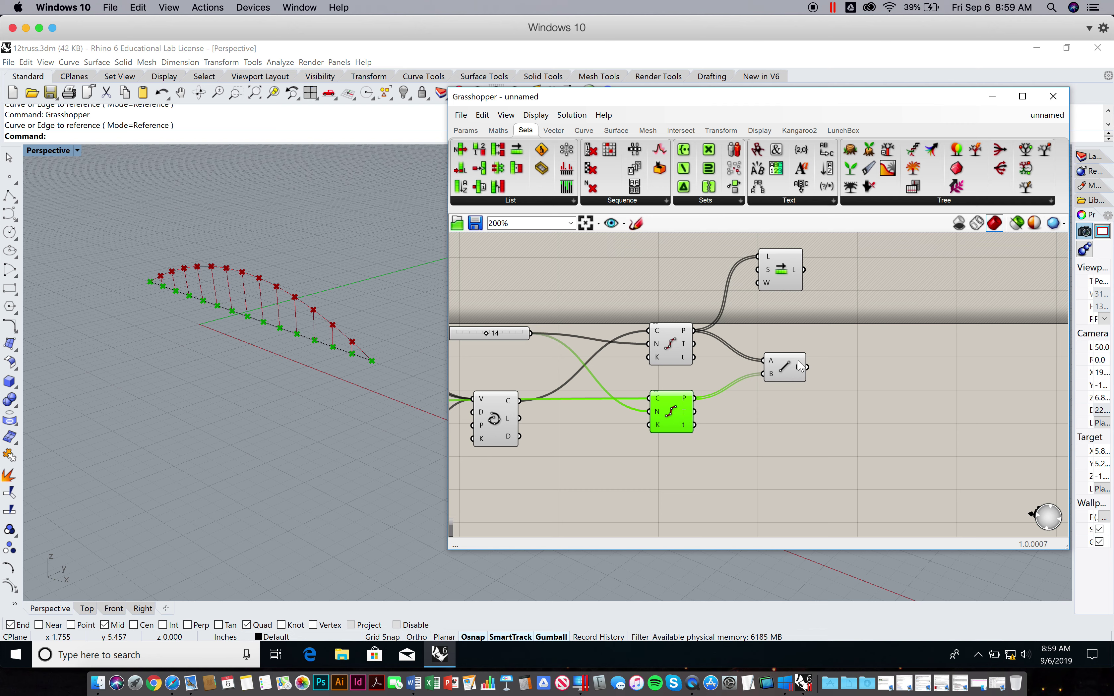
{"action": "left_click", "coordinate": [823, 285]}
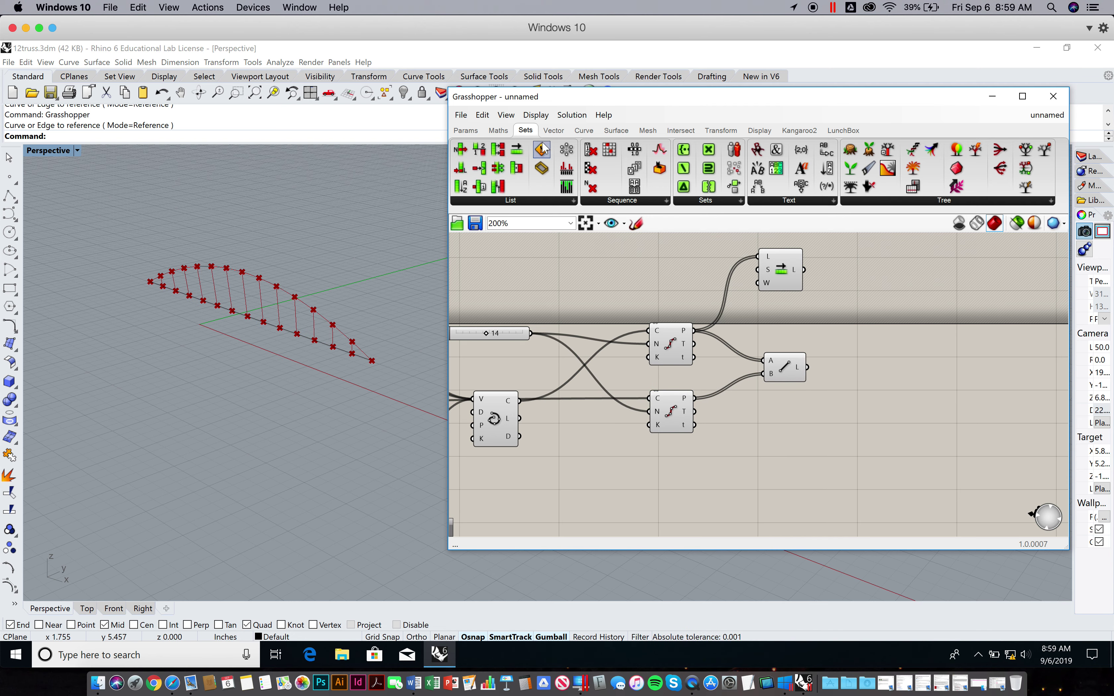
- Add a second Line component, connecting Shift List's L output to its A input and the lower Divide Curve's P output to B
{"action": "left_click", "coordinate": [584, 130]}
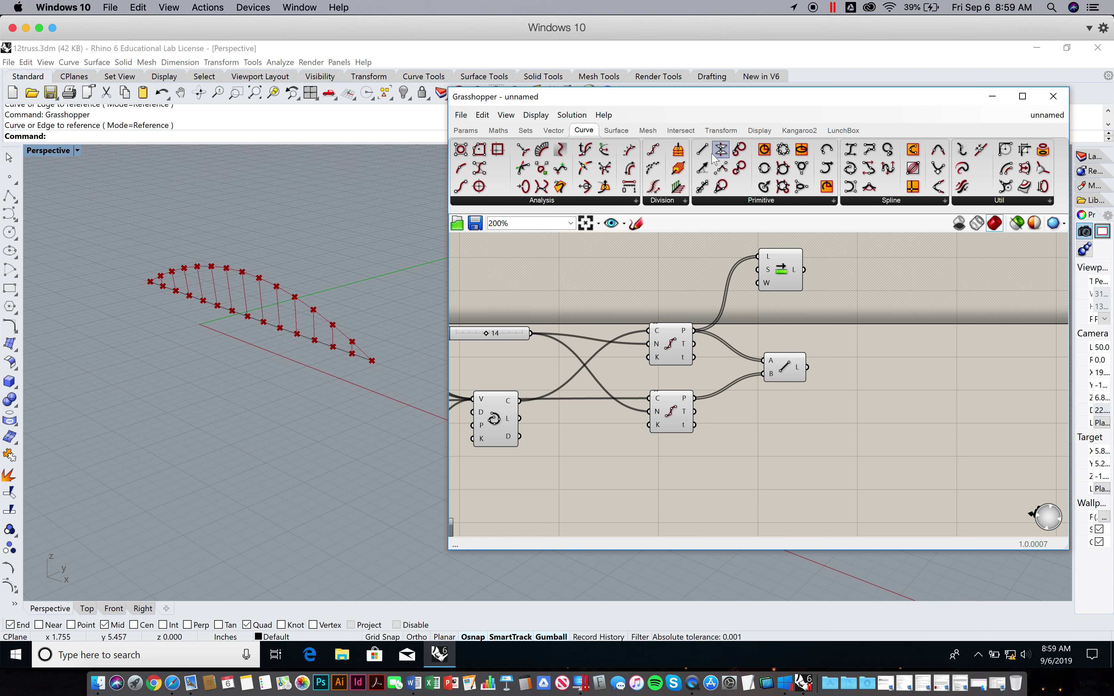
{"action": "left_click_drag", "start_coordinate": [702, 149], "coordinate": [873, 307]}
{"action": "left_click_drag", "start_coordinate": [803, 270], "coordinate": [859, 295]}
{"action": "left_click_drag", "start_coordinate": [694, 398], "coordinate": [854, 309]}
{"action": "right_click_drag", "start_coordinate": [290, 363], "coordinate": [318, 378]}
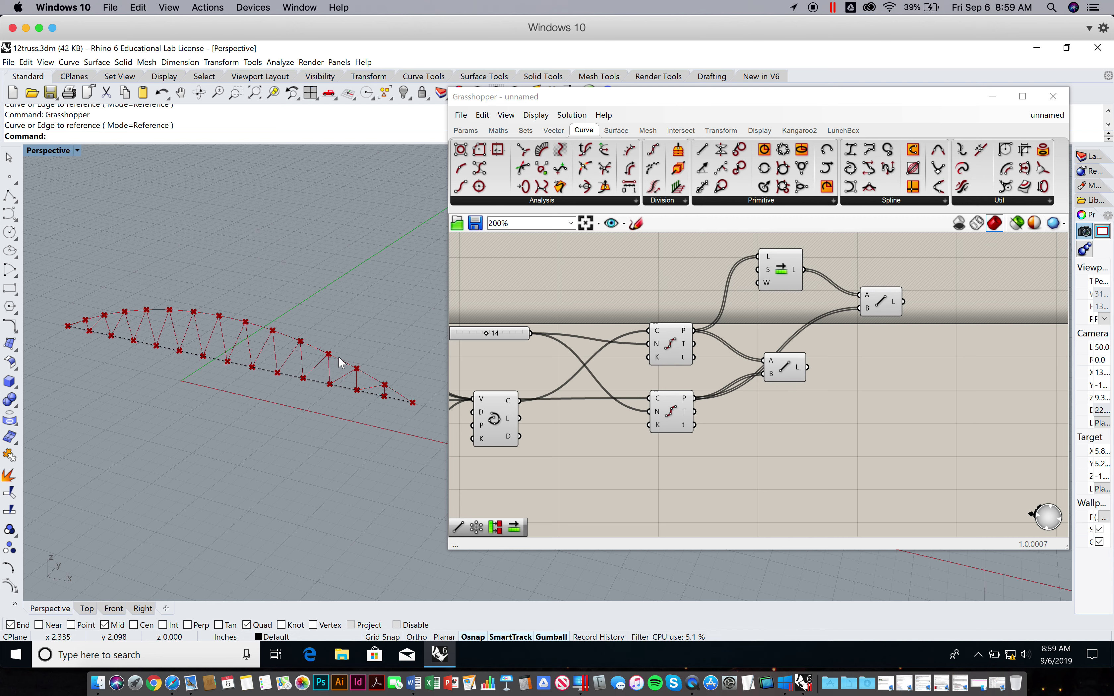
- Set the Wrap (W) input of Shift List to False
{"action": "mouse_move", "coordinate": [765, 284]}
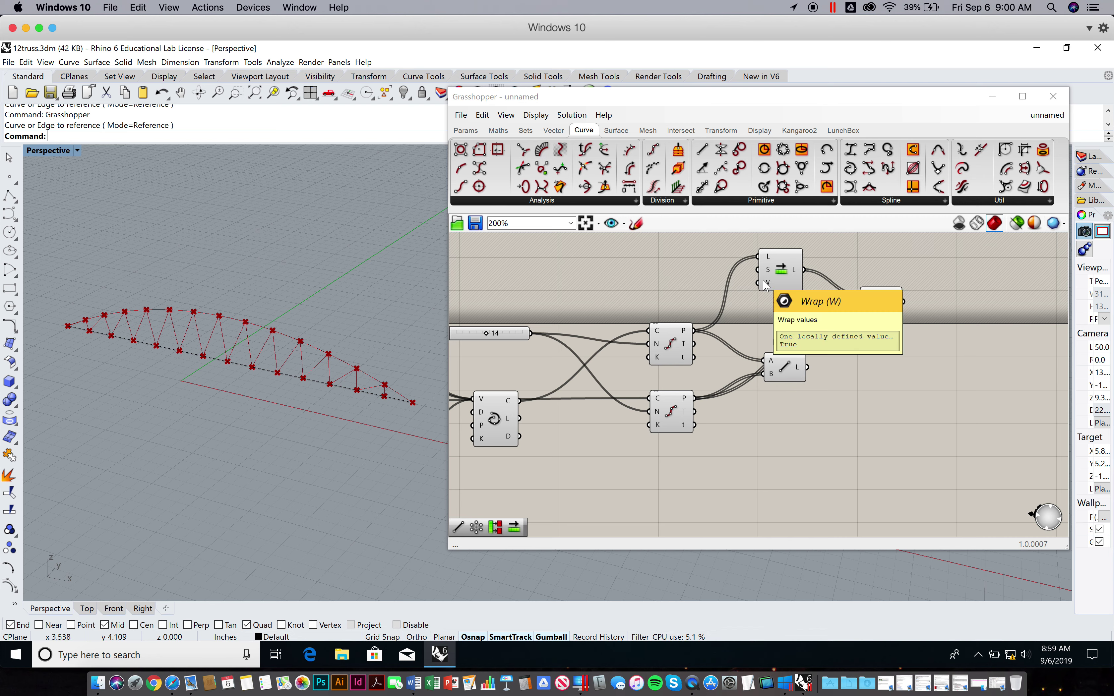
{"action": "left_click", "coordinate": [879, 302]}
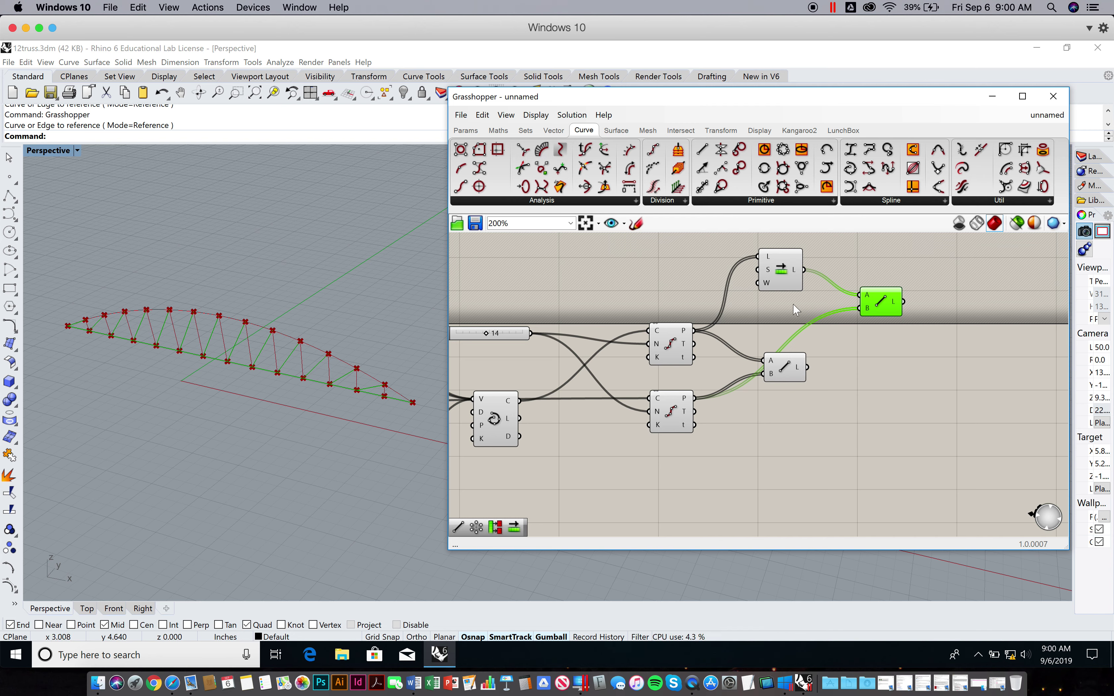
{"action": "right_click", "coordinate": [767, 284]}
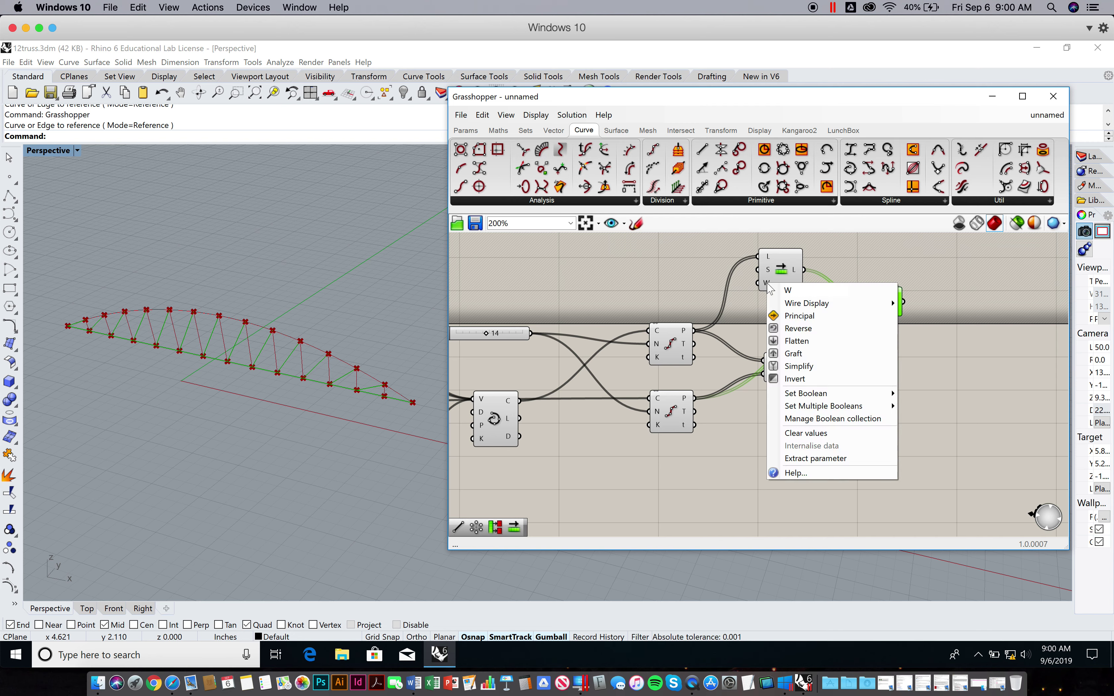
{"action": "mouse_move", "coordinate": [818, 394]}
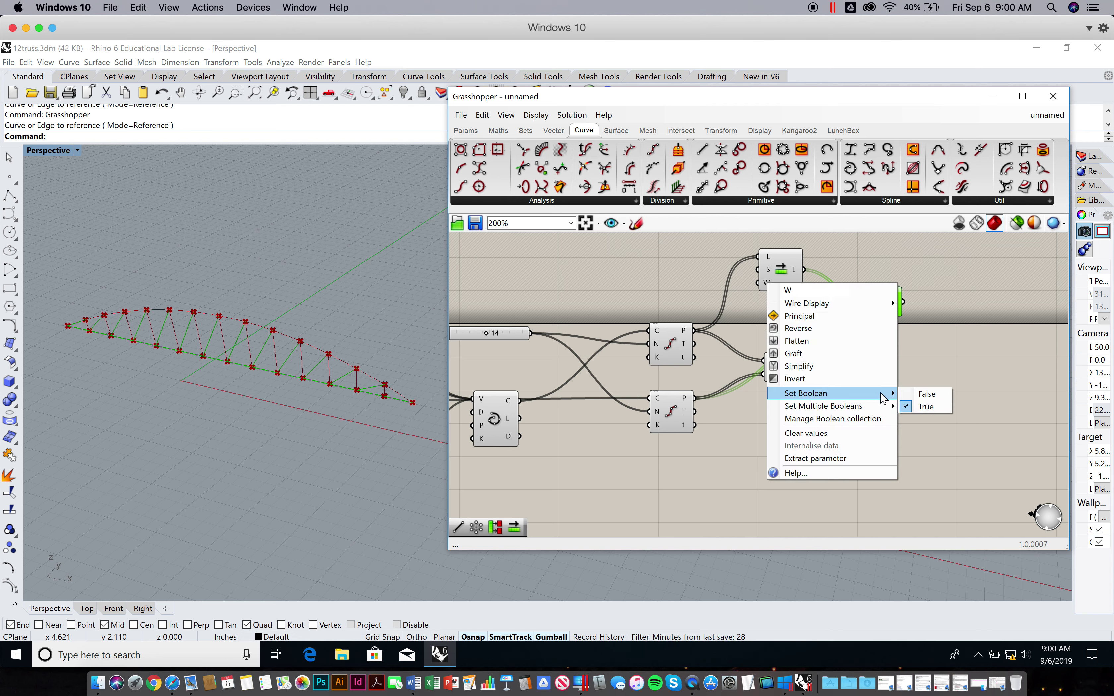
{"action": "left_click", "coordinate": [927, 396]}
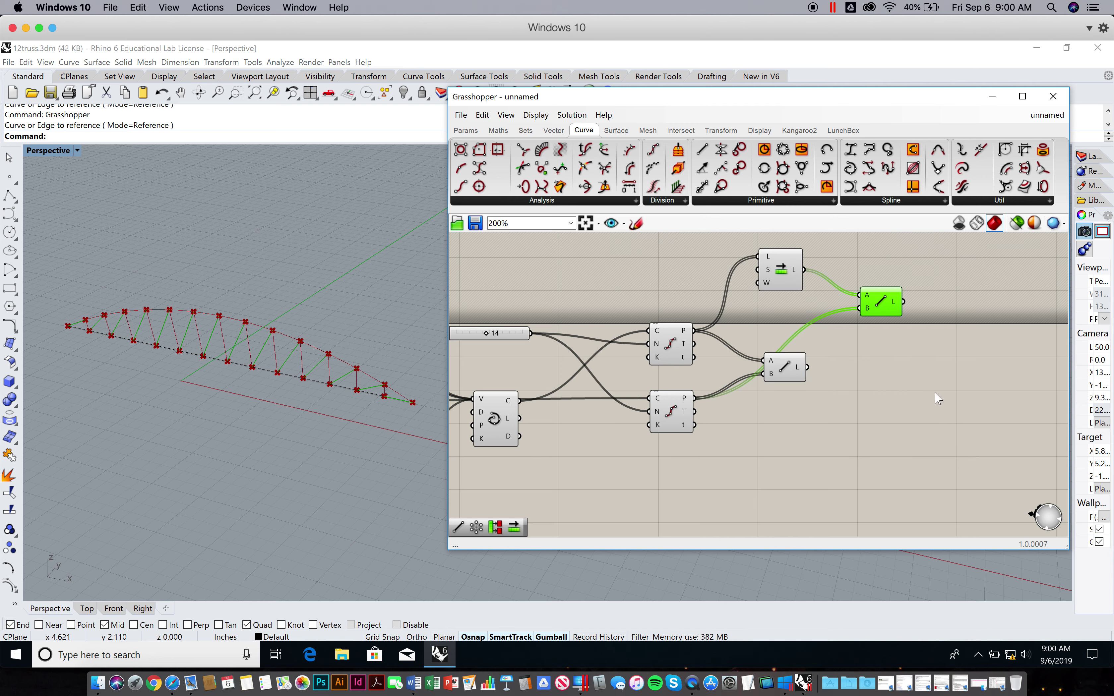
{"action": "left_click", "coordinate": [962, 400]}
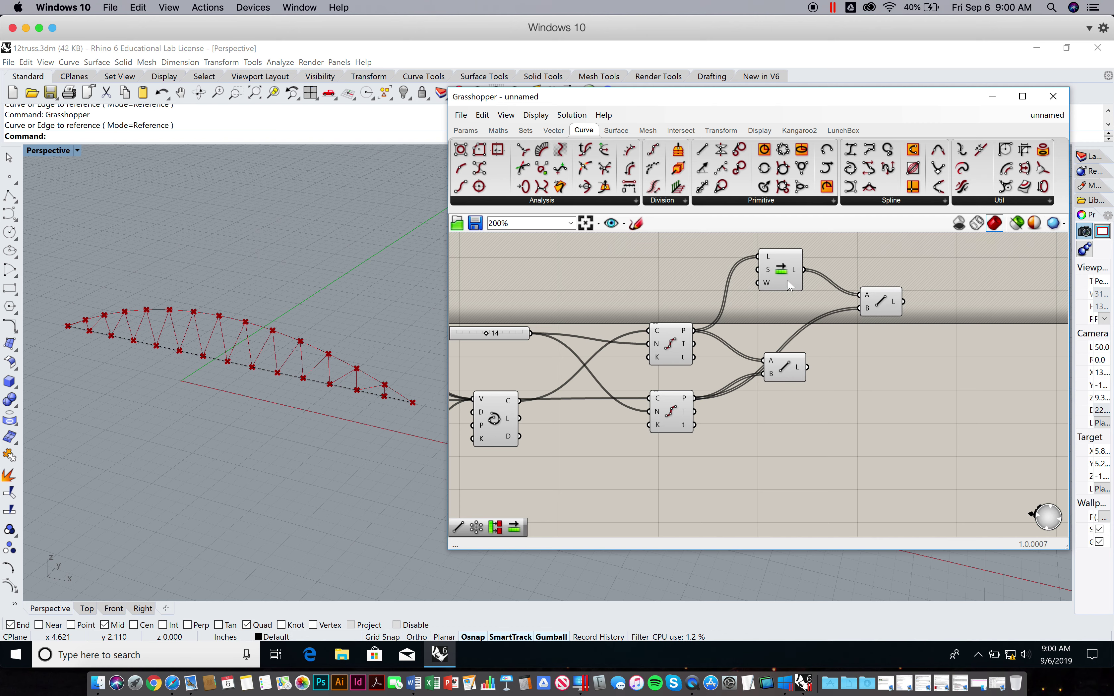
- Add a second Shift List beside the lower Divide Curve and connect that Divide Curve's P output to its L input
{"action": "right_click_drag", "start_coordinate": [942, 380], "coordinate": [823, 326]}
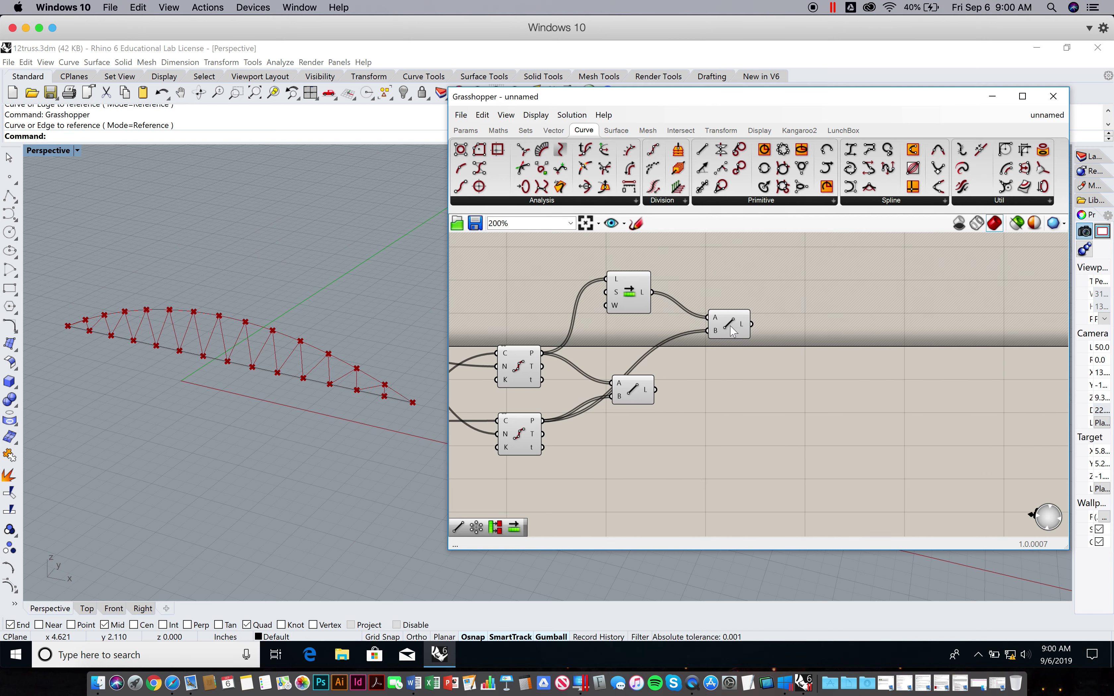
{"action": "right_click_drag", "start_coordinate": [798, 380], "coordinate": [870, 343]}
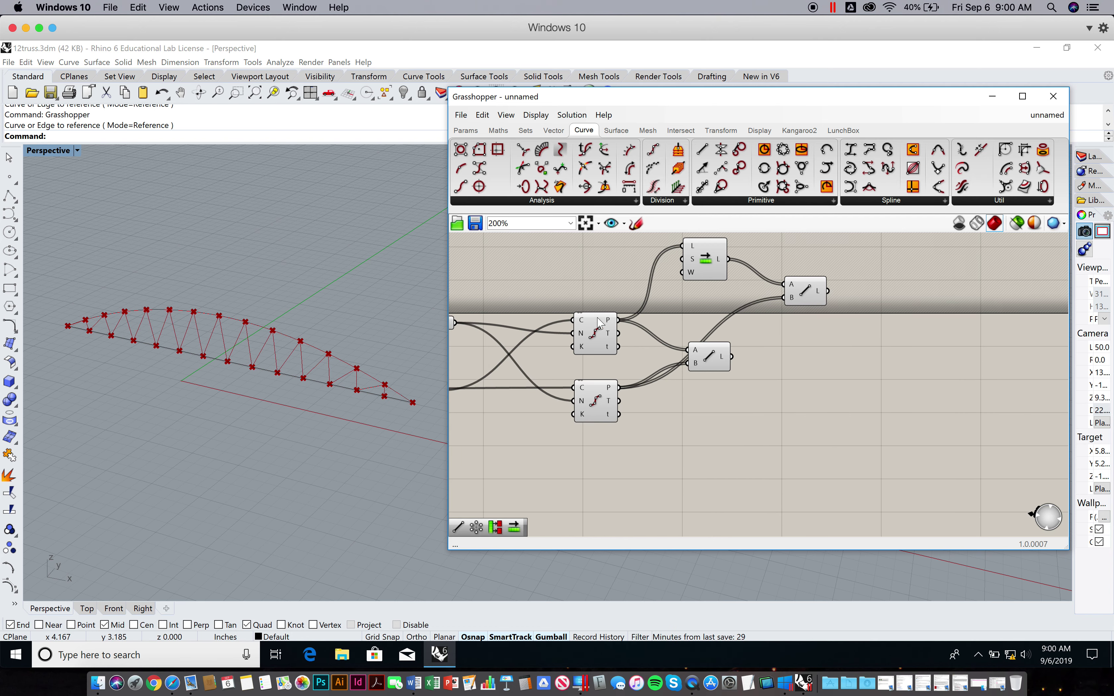
{"action": "left_click", "coordinate": [598, 319]}
{"action": "left_click", "coordinate": [595, 411]}
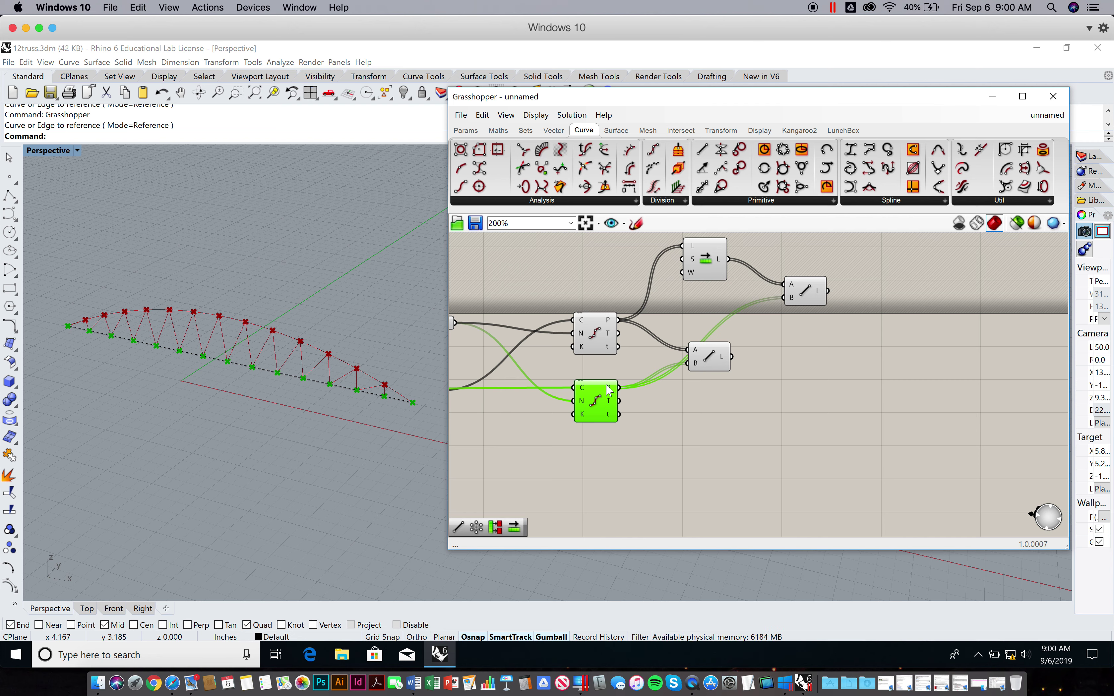
{"action": "left_click", "coordinate": [631, 394]}
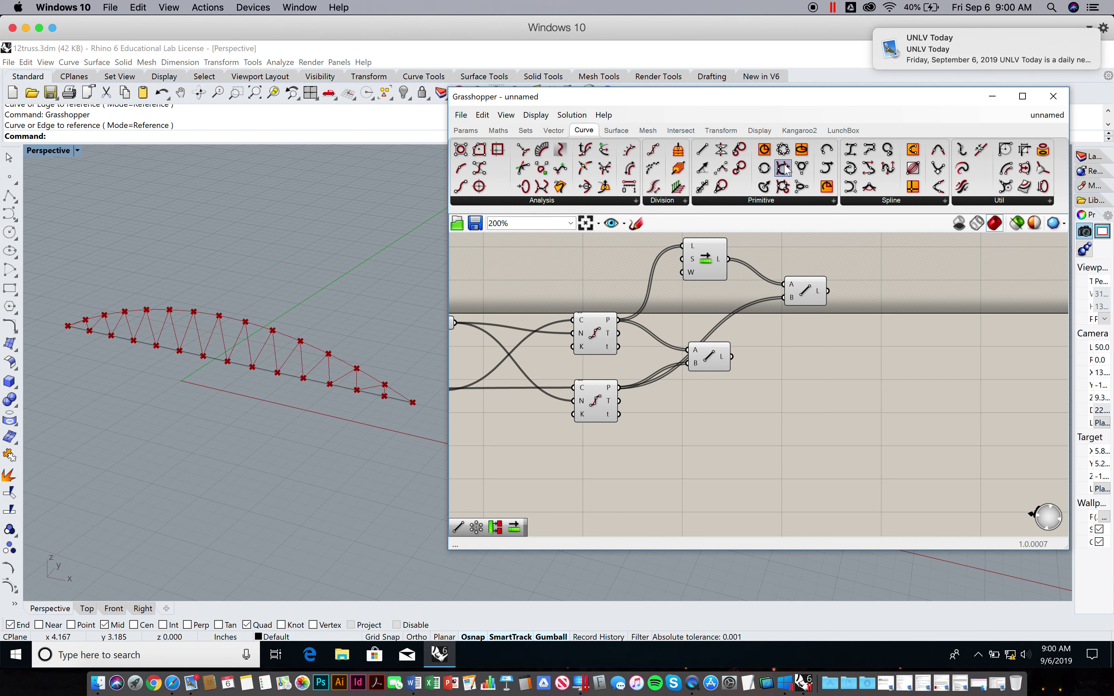
{"action": "left_click", "coordinate": [525, 130]}
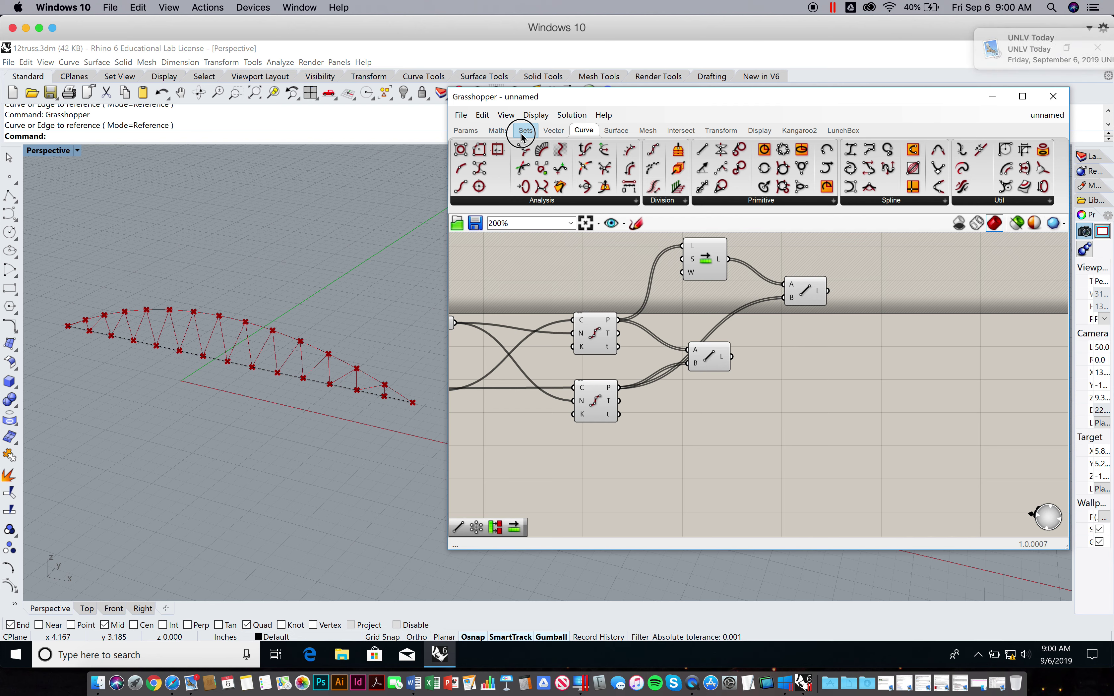
{"action": "left_click", "coordinate": [497, 200]}
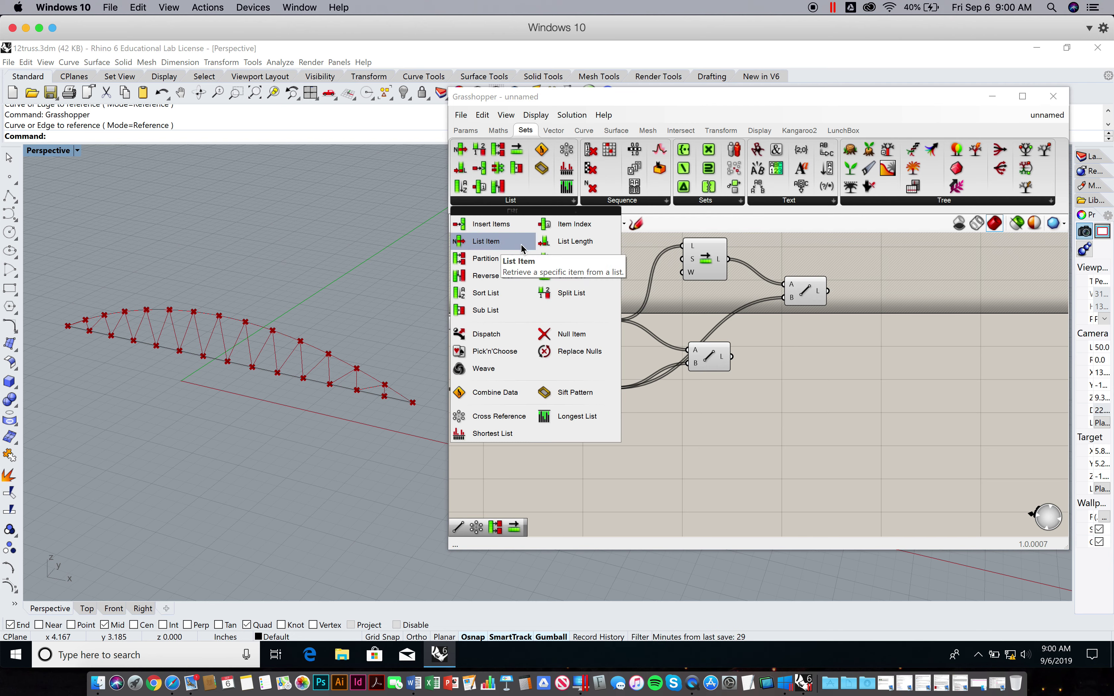
{"action": "left_click", "coordinate": [570, 275]}
{"action": "left_click", "coordinate": [701, 433]}
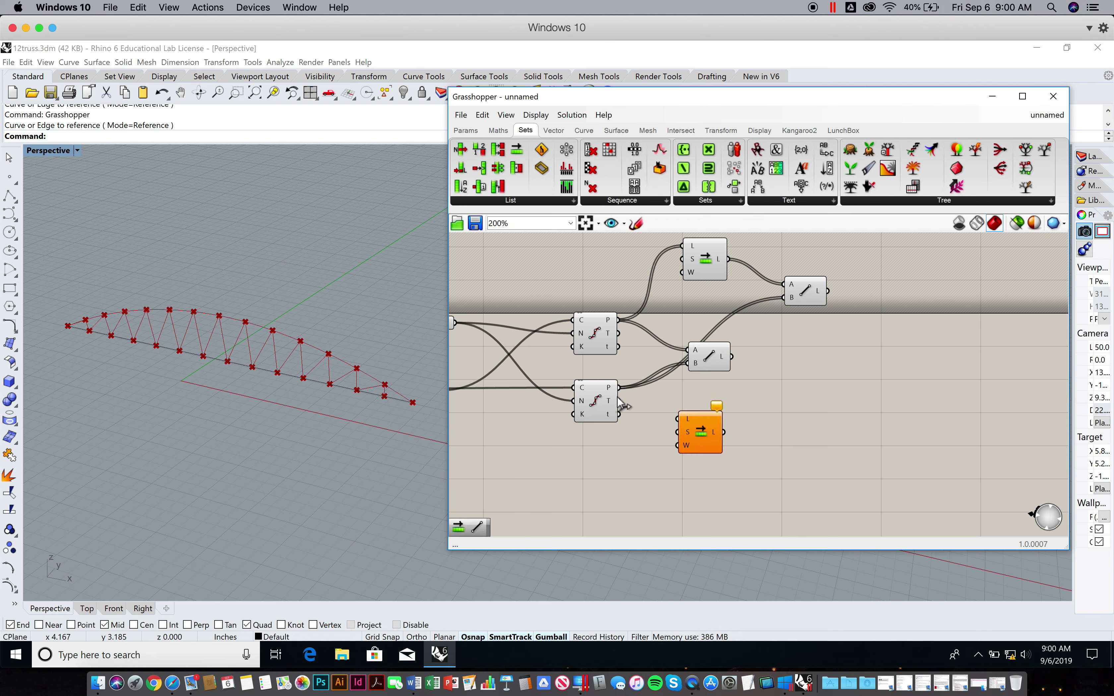
{"action": "left_click_drag", "start_coordinate": [617, 389], "coordinate": [714, 437]}
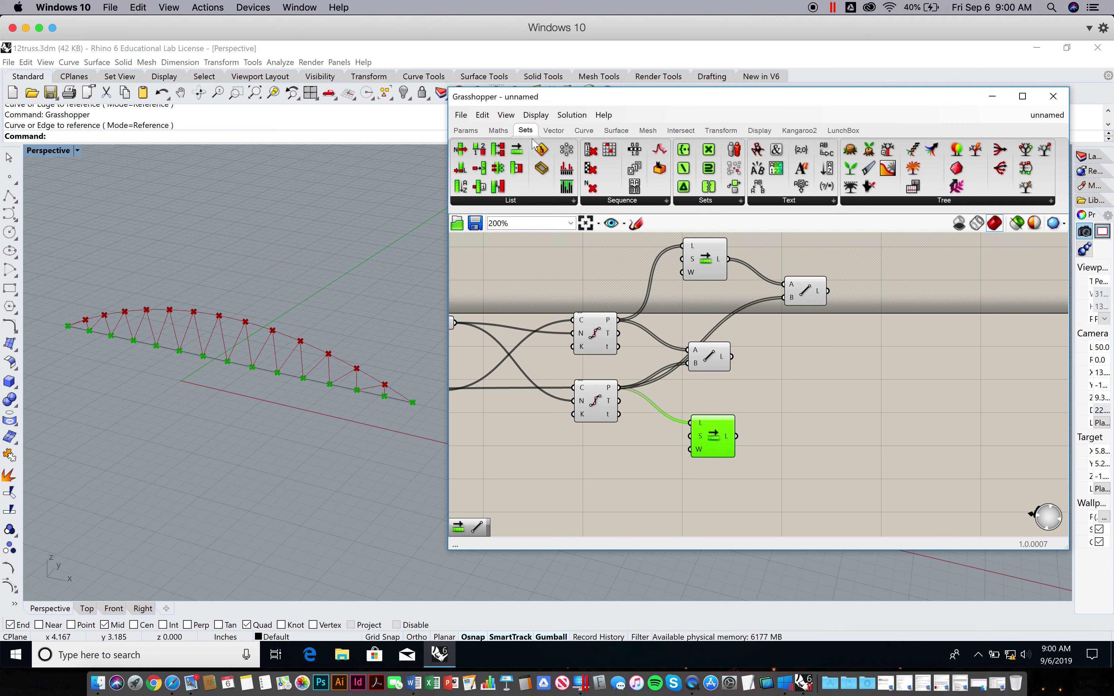
- Add a third Line component, connecting the upper Divide Curve's P output to A and the lower Shift List's L output to B
{"action": "left_click", "coordinate": [584, 130]}
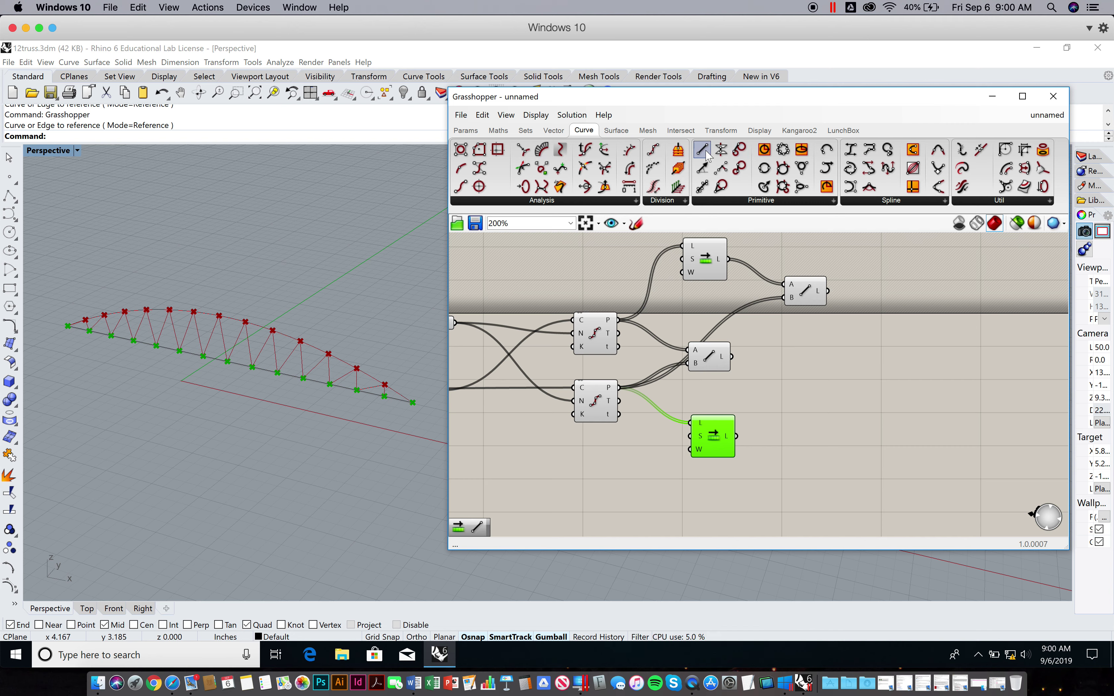
{"action": "left_click_drag", "start_coordinate": [826, 390], "coordinate": [826, 391]}
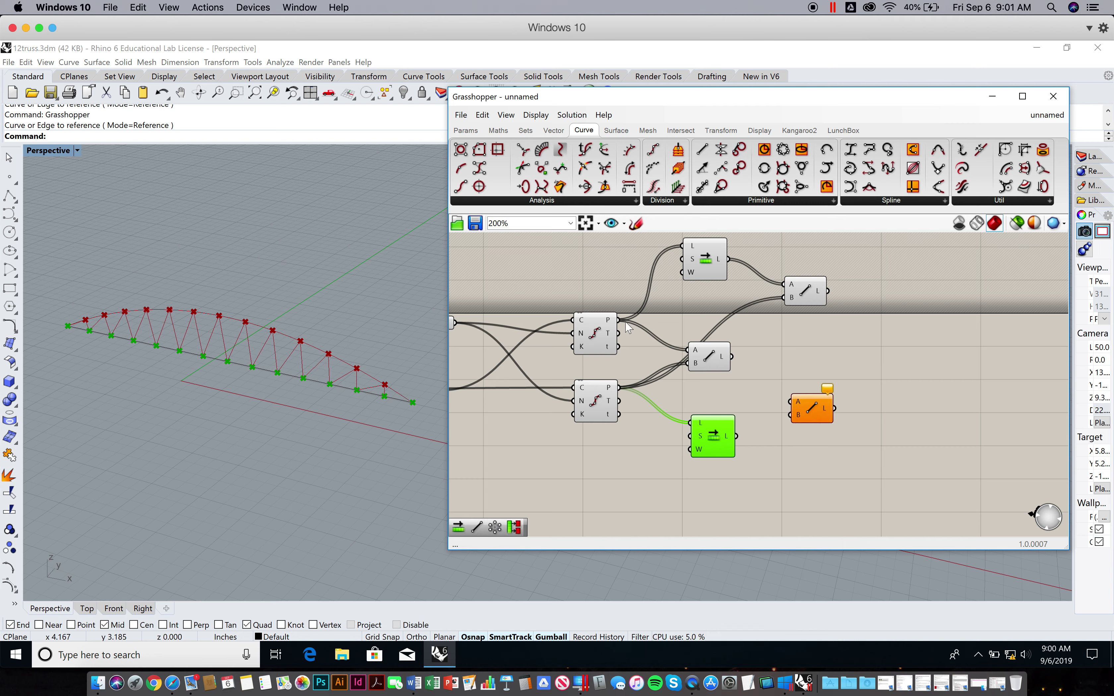
{"action": "left_click_drag", "start_coordinate": [619, 319], "coordinate": [790, 401]}
{"action": "left_click_drag", "start_coordinate": [737, 435], "coordinate": [790, 415]}
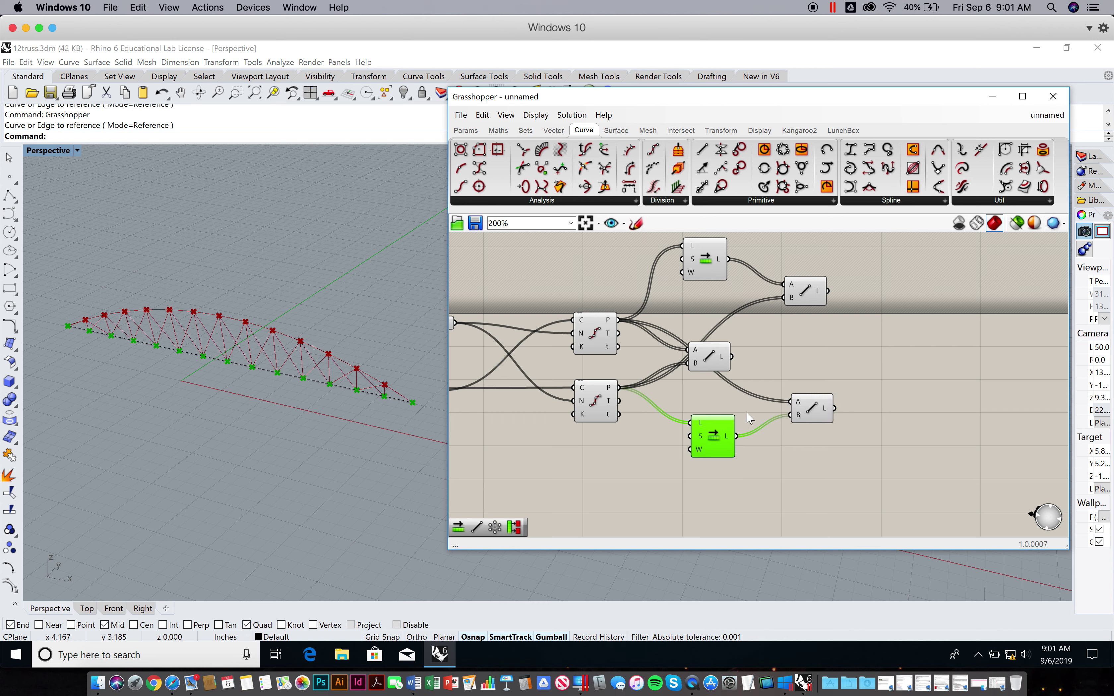
- Set the lower Shift List's Wrap (W) input to False and check the lines from both shifted Line components
{"action": "right_click", "coordinate": [699, 451]}
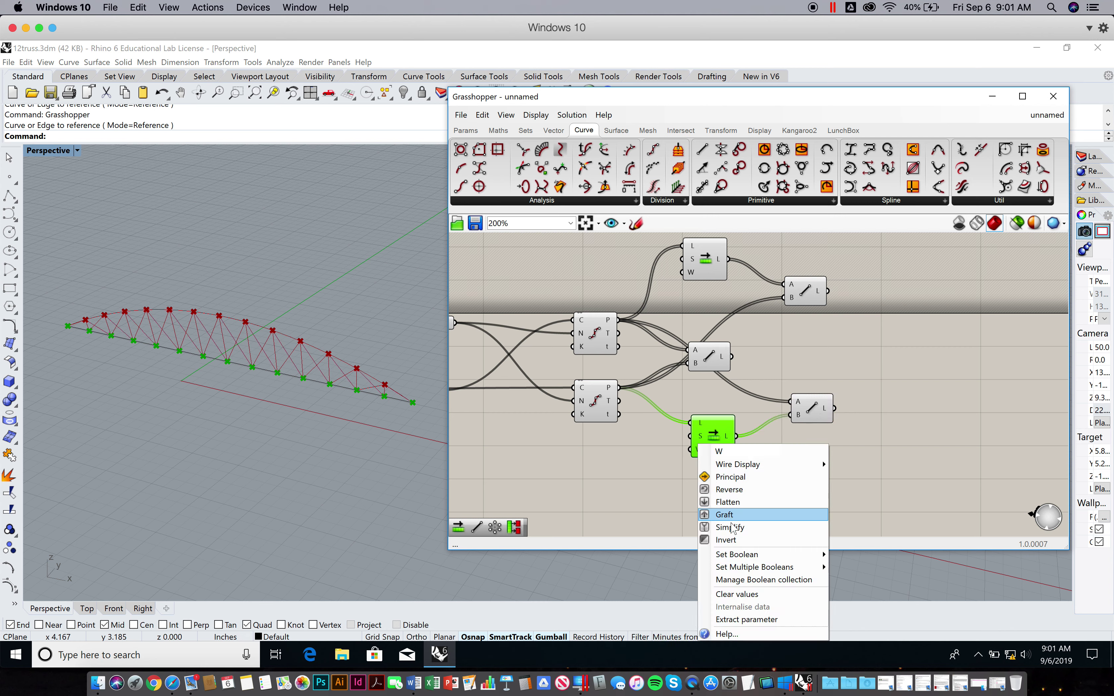
{"action": "mouse_move", "coordinate": [744, 559]}
{"action": "left_click", "coordinate": [841, 555]}
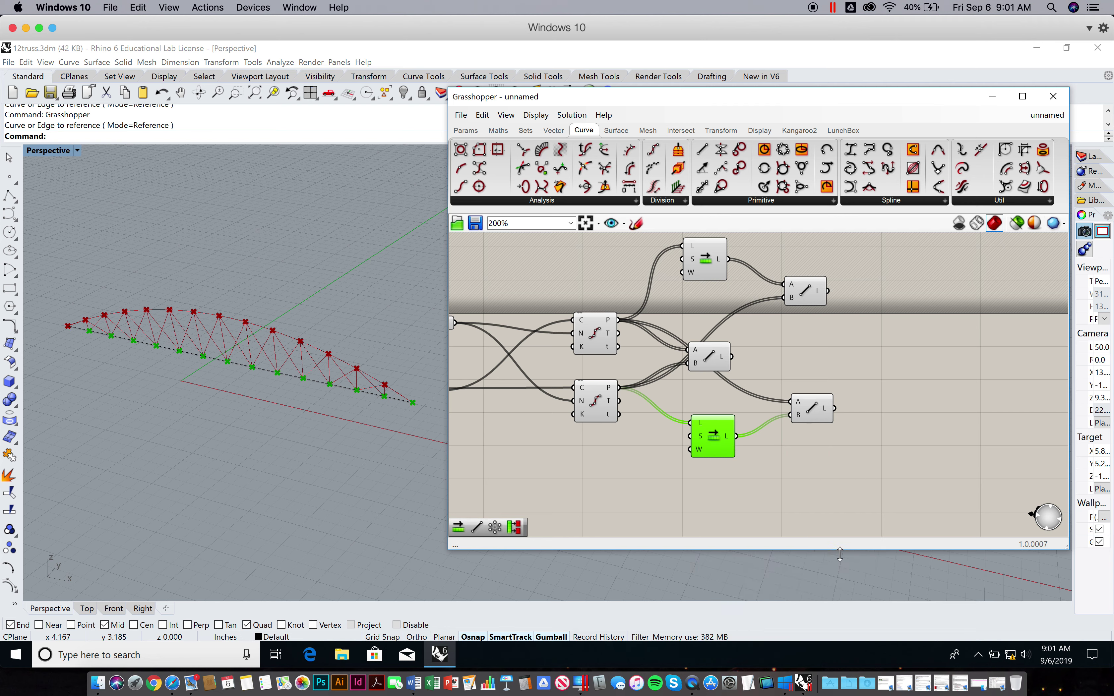
{"action": "left_click", "coordinate": [864, 477]}
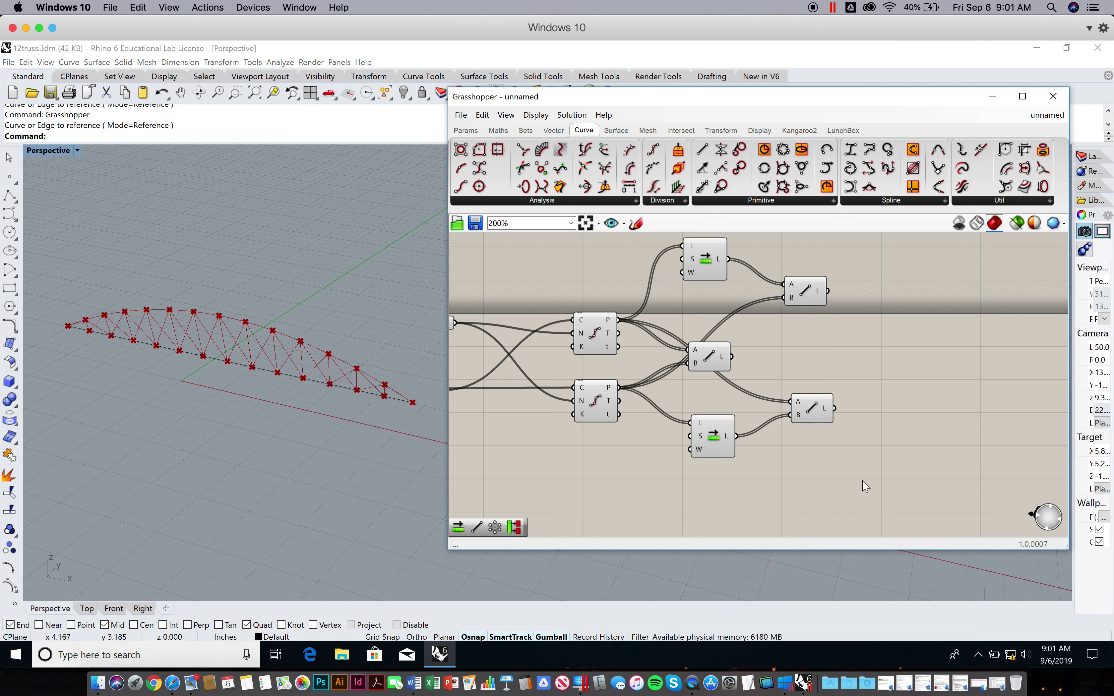
{"action": "left_click", "coordinate": [809, 408]}
{"action": "left_click", "coordinate": [812, 283]}
{"action": "left_click", "coordinate": [934, 386]}
- Set the Parameter slider to 0.760 and the Length slider to 1.350
{"action": "right_click_drag", "start_coordinate": [854, 399], "coordinate": [1066, 404]}
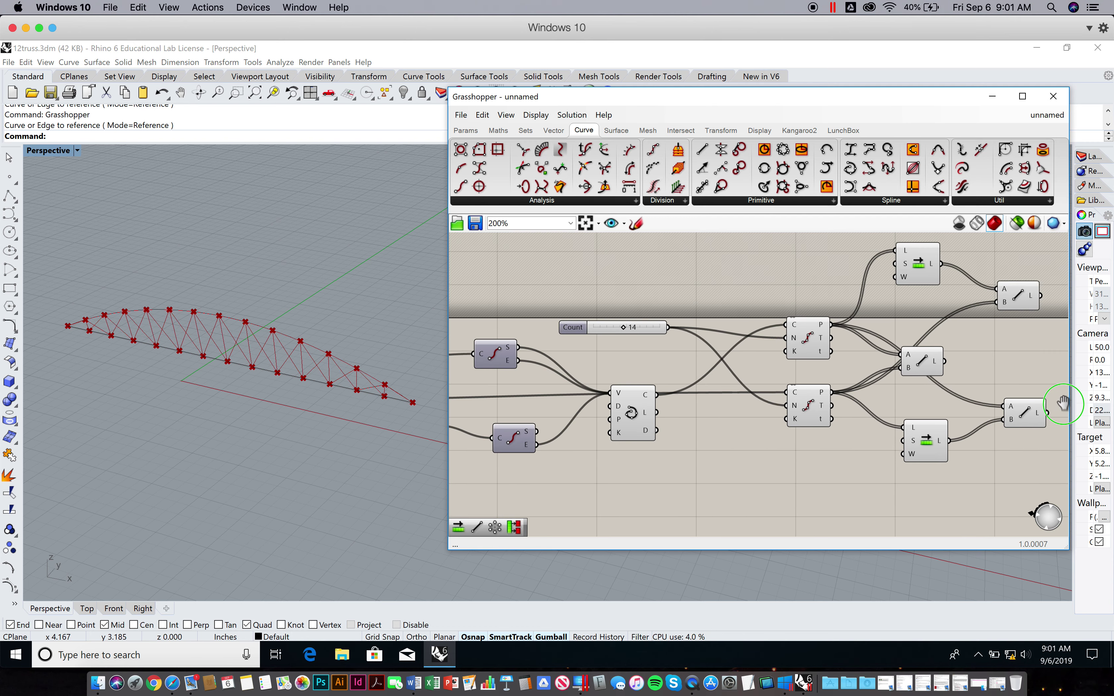
{"action": "right_click_drag", "start_coordinate": [650, 407], "coordinate": [834, 378]}
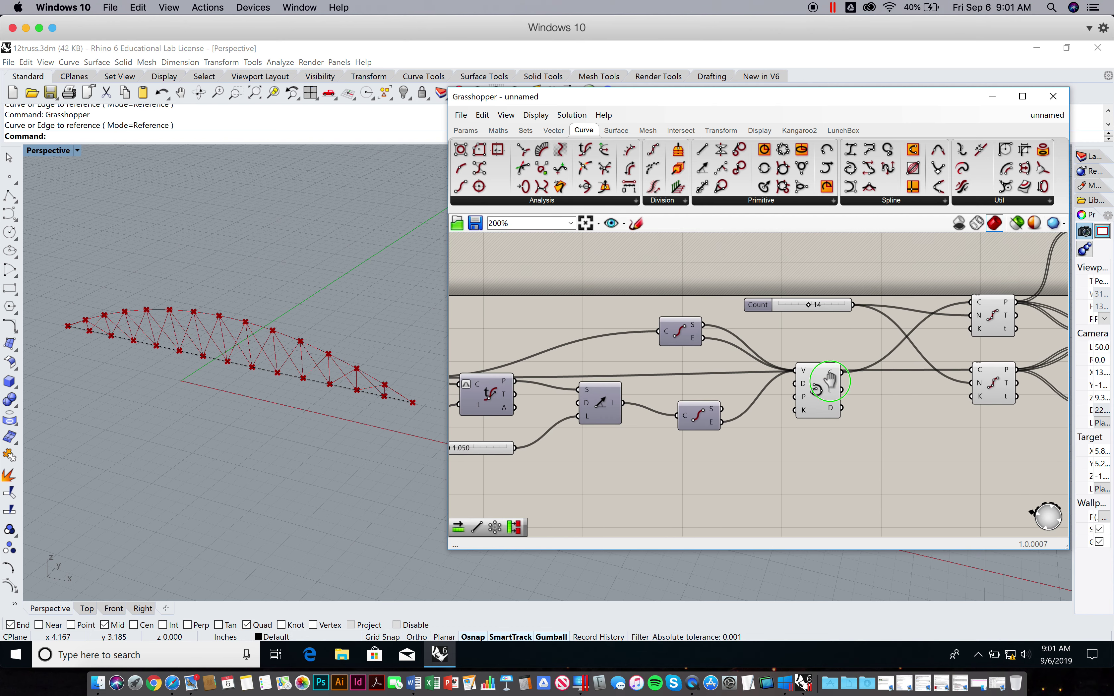
{"action": "right_click_drag", "start_coordinate": [722, 399], "coordinate": [893, 392]}
{"action": "mouse_move", "coordinate": [562, 389]}
{"action": "left_mouse_down"}
{"action": "mouse_move", "coordinate": [546, 390]}
{"action": "mouse_move", "coordinate": [585, 394]}
{"action": "mouse_move", "coordinate": [570, 391]}
{"action": "left_mouse_up"}
{"action": "mouse_move", "coordinate": [619, 428]}
{"action": "left_mouse_down"}
{"action": "mouse_move", "coordinate": [639, 424]}
{"action": "mouse_move", "coordinate": [616, 423]}
{"action": "left_mouse_up"}
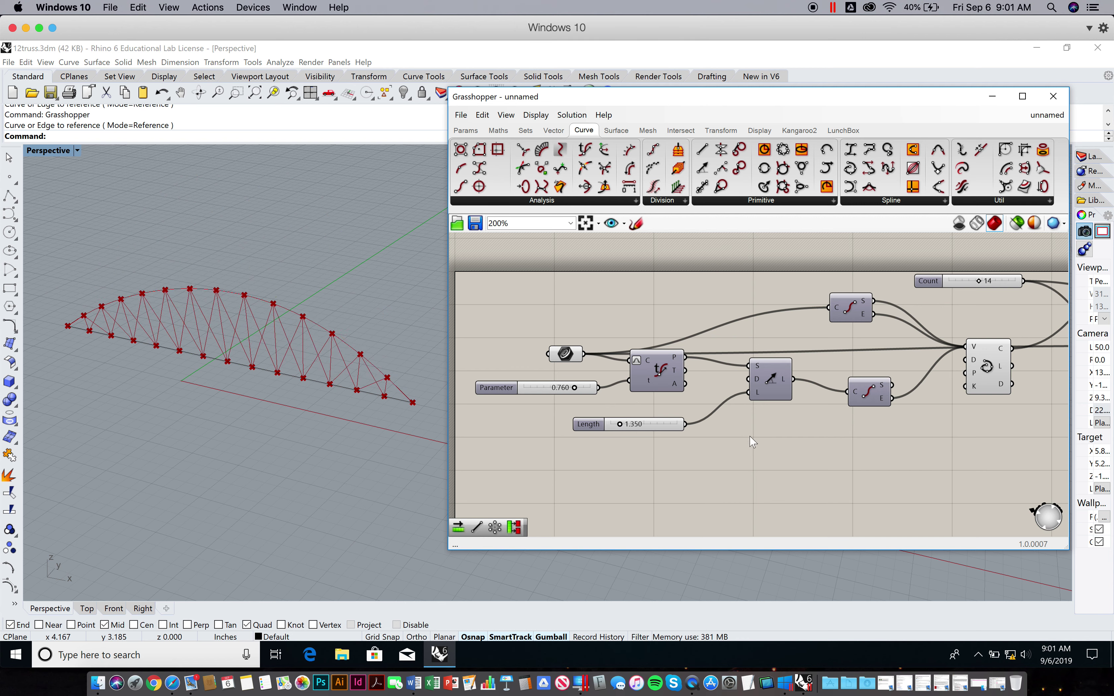
- Set the Count slider to 26 and the Length slider to 0.650
{"action": "right_click_drag", "start_coordinate": [789, 452], "coordinate": [727, 453]}
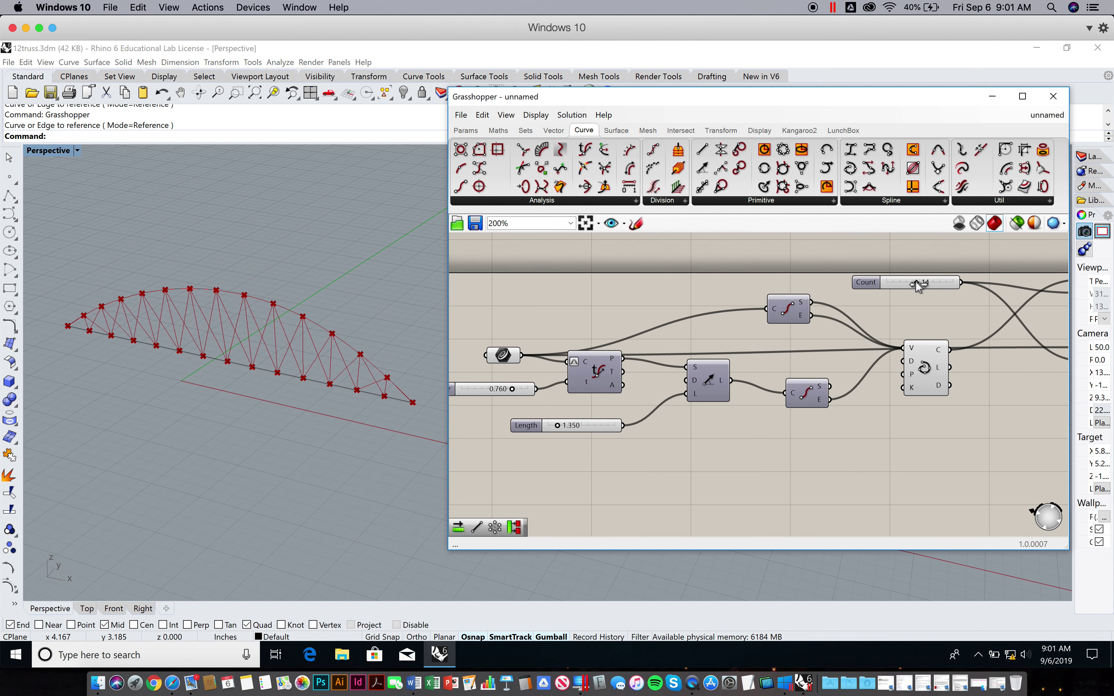
{"action": "left_click_drag", "start_coordinate": [916, 283], "coordinate": [946, 286]}
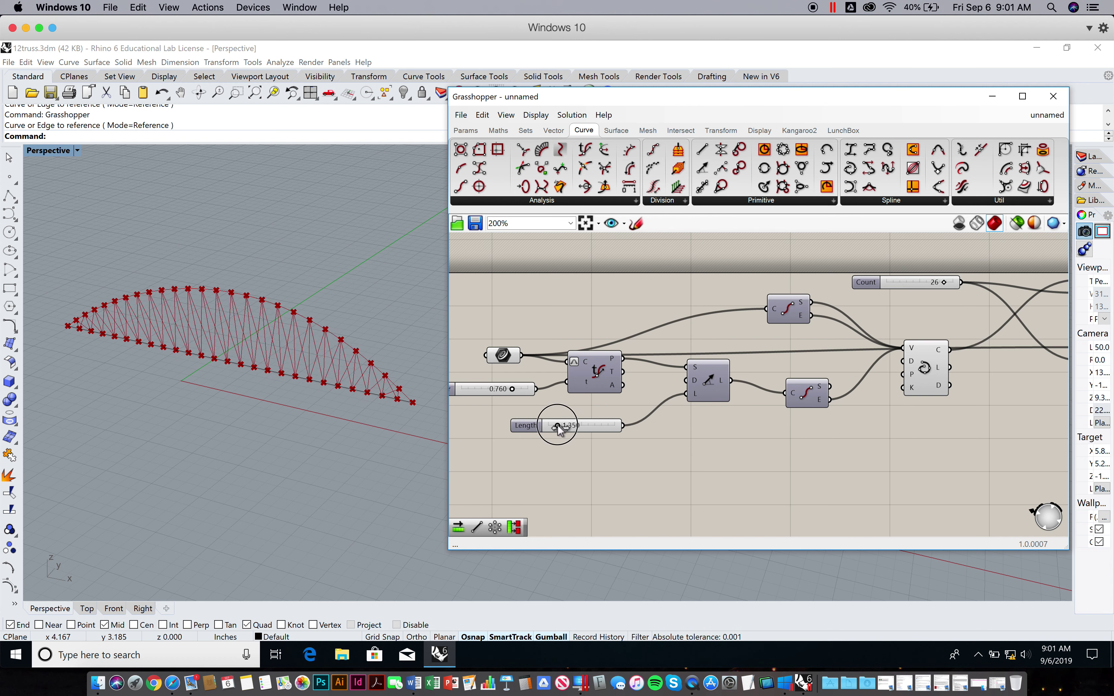
{"action": "left_click_drag", "start_coordinate": [558, 425], "coordinate": [555, 426]}
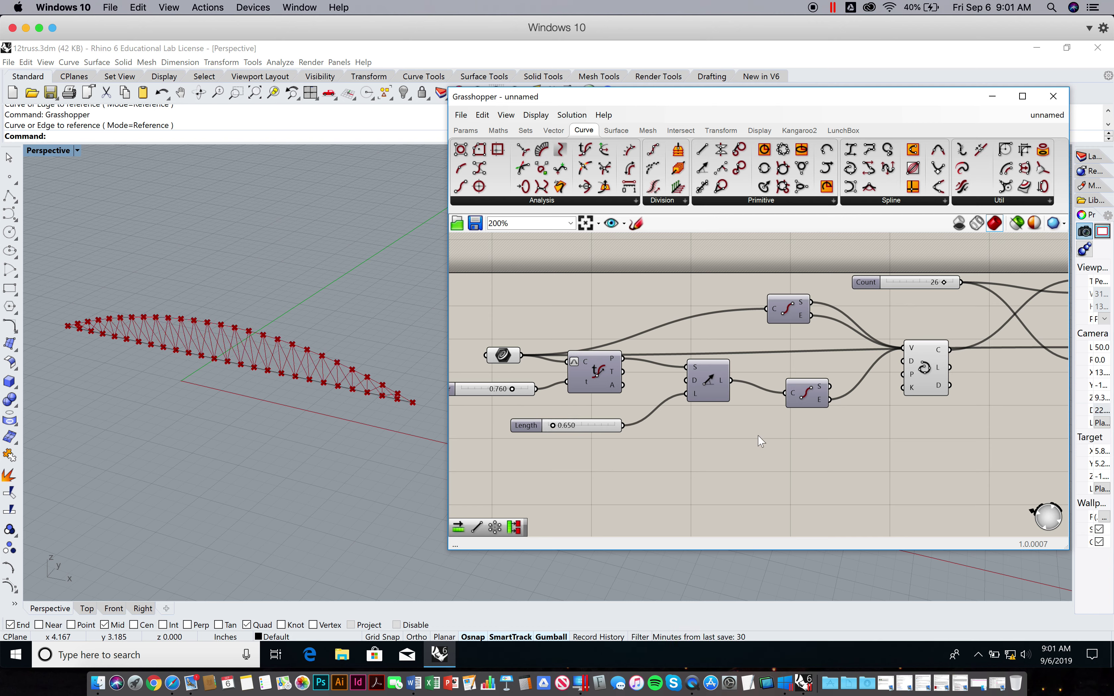
- Shift the Length slider slightly on the canvas and set its value to 1.129
{"action": "right_click_drag", "start_coordinate": [785, 448], "coordinate": [820, 466]}
{"action": "scroll", "coordinate": [813, 456], "scroll_direction": "down", "scroll_amount": 2}
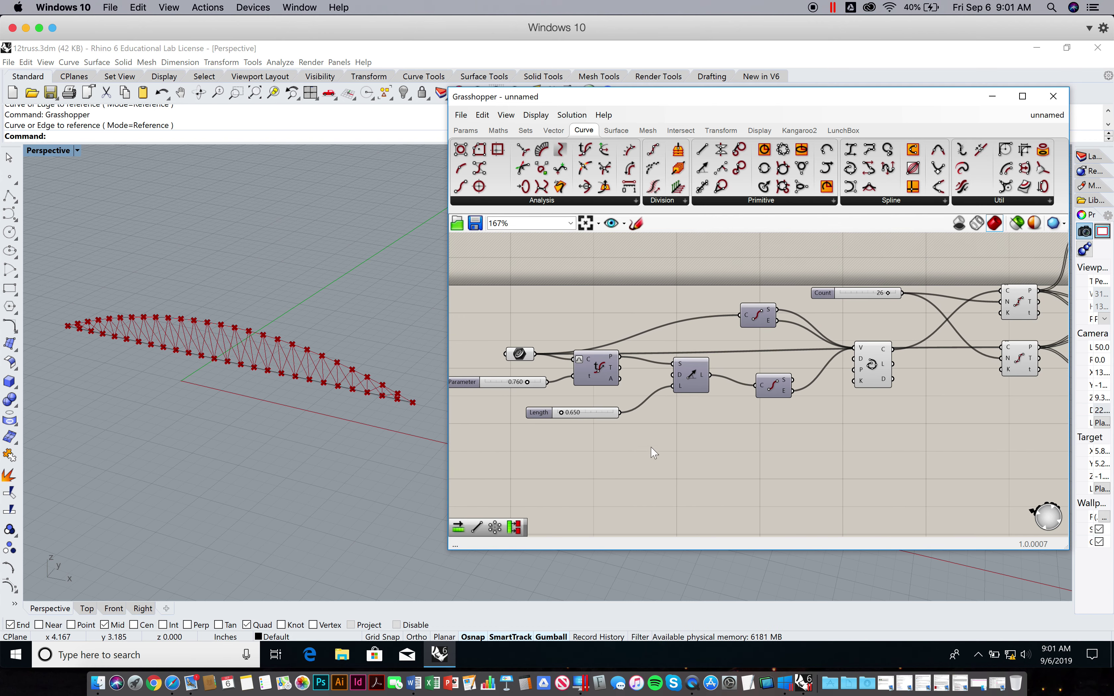
{"action": "left_click_drag", "start_coordinate": [535, 417], "coordinate": [530, 415]}
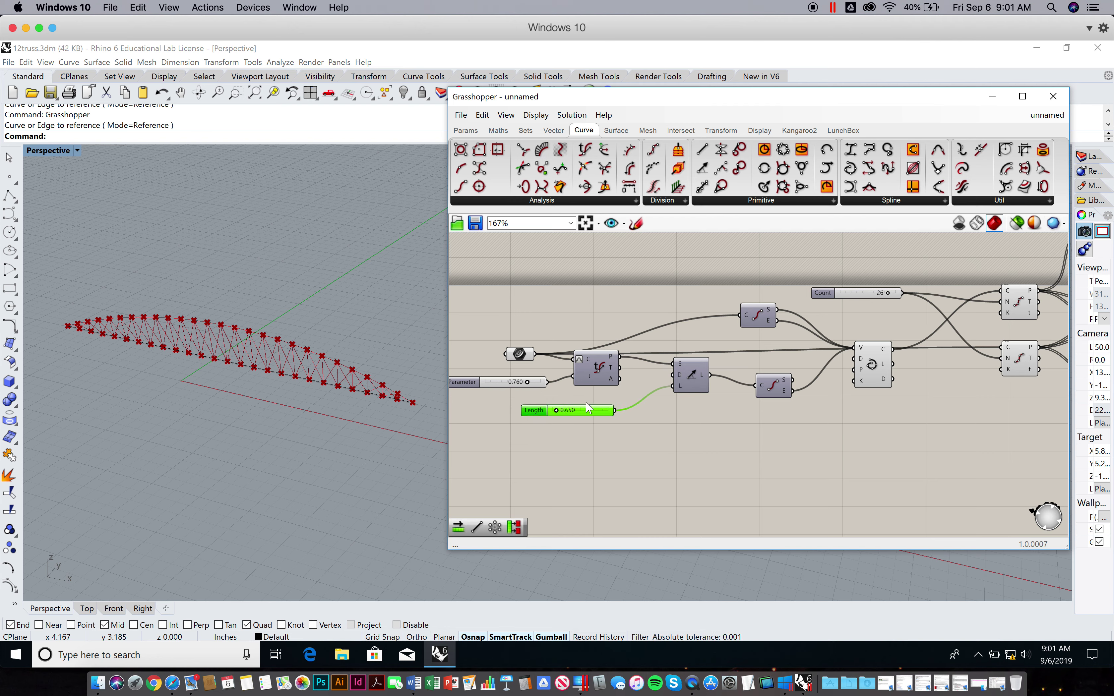
{"action": "mouse_move", "coordinate": [560, 414]}
{"action": "left_mouse_down"}
{"action": "mouse_move", "coordinate": [571, 412]}
{"action": "mouse_move", "coordinate": [555, 413]}
{"action": "left_mouse_up"}
{"action": "right_click_drag", "start_coordinate": [630, 446], "coordinate": [721, 455]}
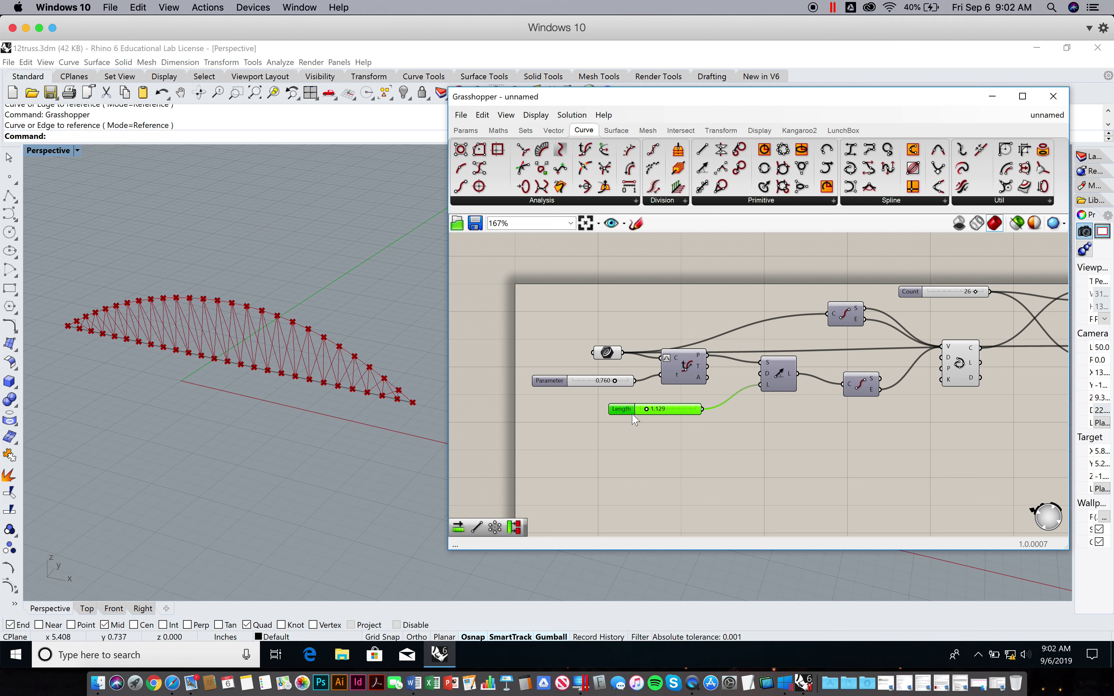
{"action": "left_click", "coordinate": [607, 353]}
{"action": "mouse_move", "coordinate": [829, 481]}
{"action": "right_mouse_down"}
{"action": "mouse_move", "coordinate": [713, 487]}
{"action": "mouse_move", "coordinate": [817, 469]}
{"action": "right_mouse_up"}
{"action": "scroll", "coordinate": [736, 479], "scroll_direction": "down", "scroll_amount": 3}
{"action": "scroll", "coordinate": [786, 467], "scroll_direction": "up", "scroll_amount": 2}
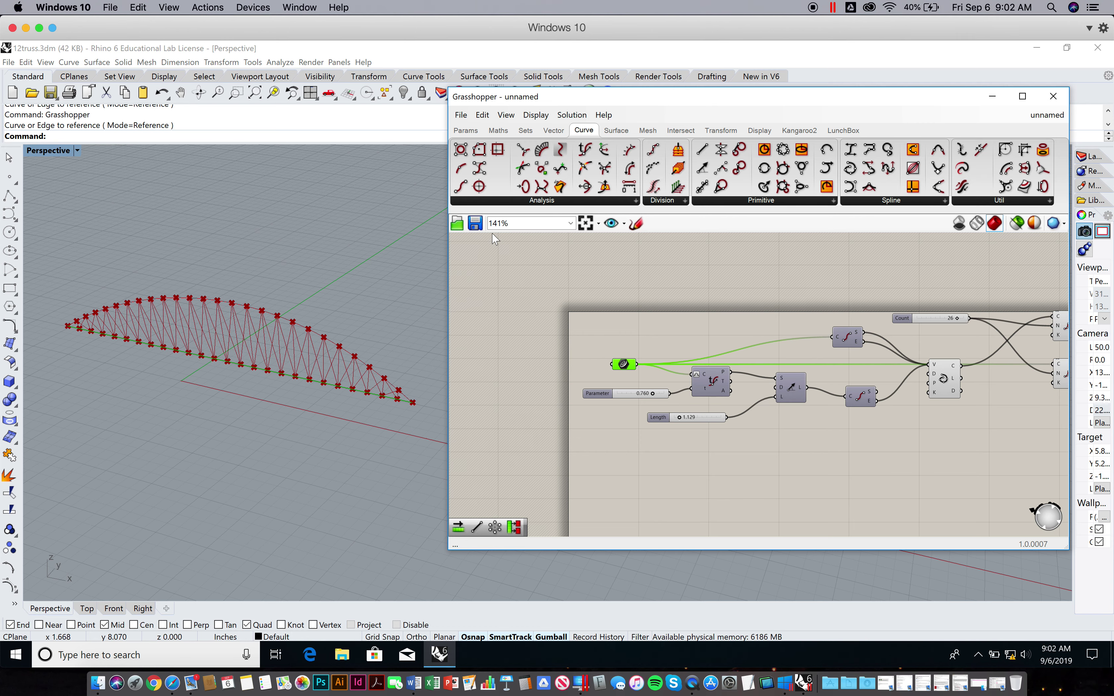
- Move the Curve parameter slightly farther from Evaluate Curve, above the Parameter slider
{"action": "left_click", "coordinate": [585, 344]}
{"action": "mouse_move", "coordinate": [663, 340]}
{"action": "right_mouse_down"}
{"action": "mouse_move", "coordinate": [651, 344]}
{"action": "mouse_move", "coordinate": [666, 332]}
{"action": "right_mouse_up"}
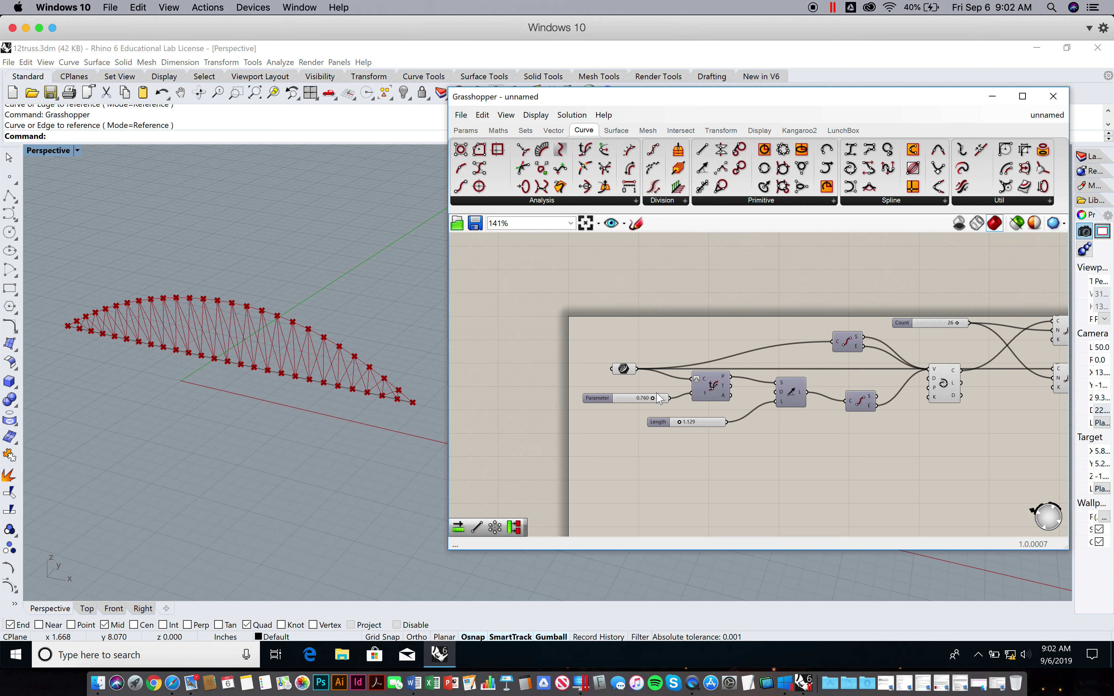
{"action": "scroll", "coordinate": [659, 399], "scroll_direction": "up", "scroll_amount": 1}
{"action": "scroll", "coordinate": [659, 398], "scroll_direction": "up", "scroll_amount": 1}
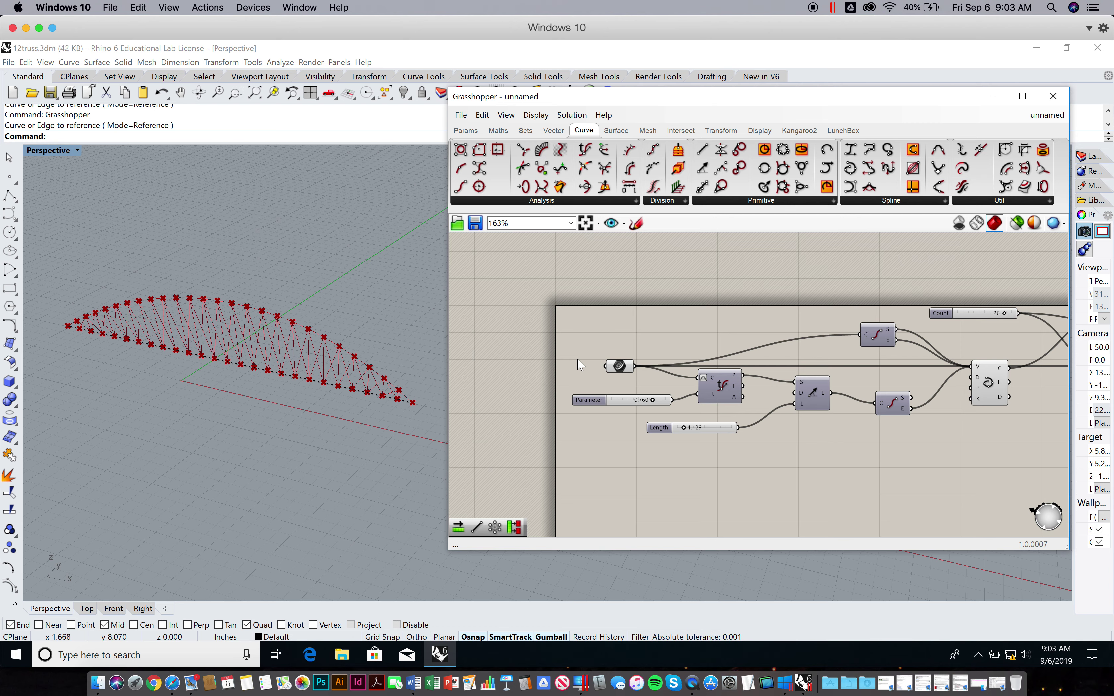
{"action": "right_click_drag", "start_coordinate": [723, 325], "coordinate": [690, 324]}
{"action": "left_click_drag", "start_coordinate": [589, 360], "coordinate": [575, 355]}
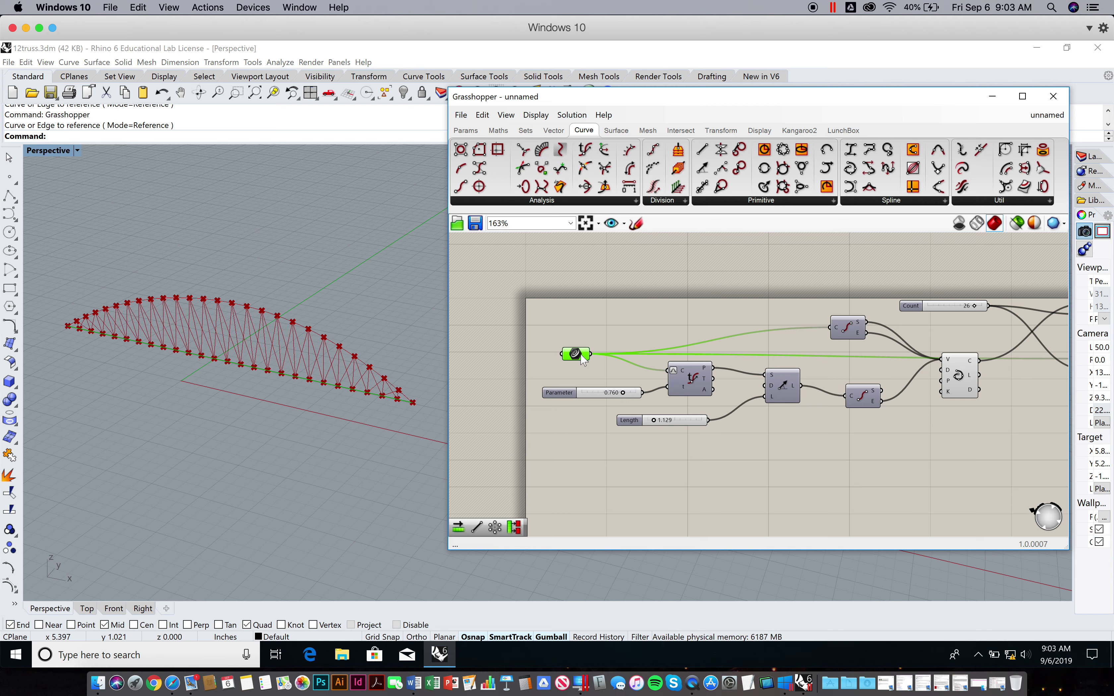
- Add a curve Length component above the Curve parameter and feed it the referenced curve
{"action": "left_click", "coordinate": [604, 333]}
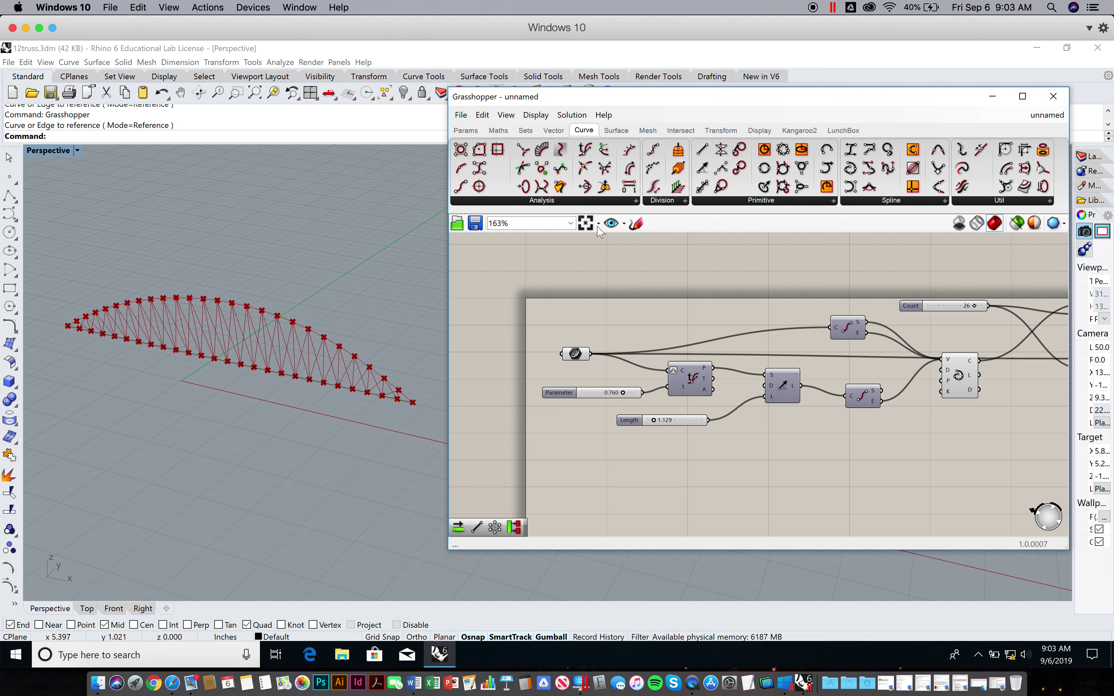
{"action": "left_click", "coordinate": [550, 201]}
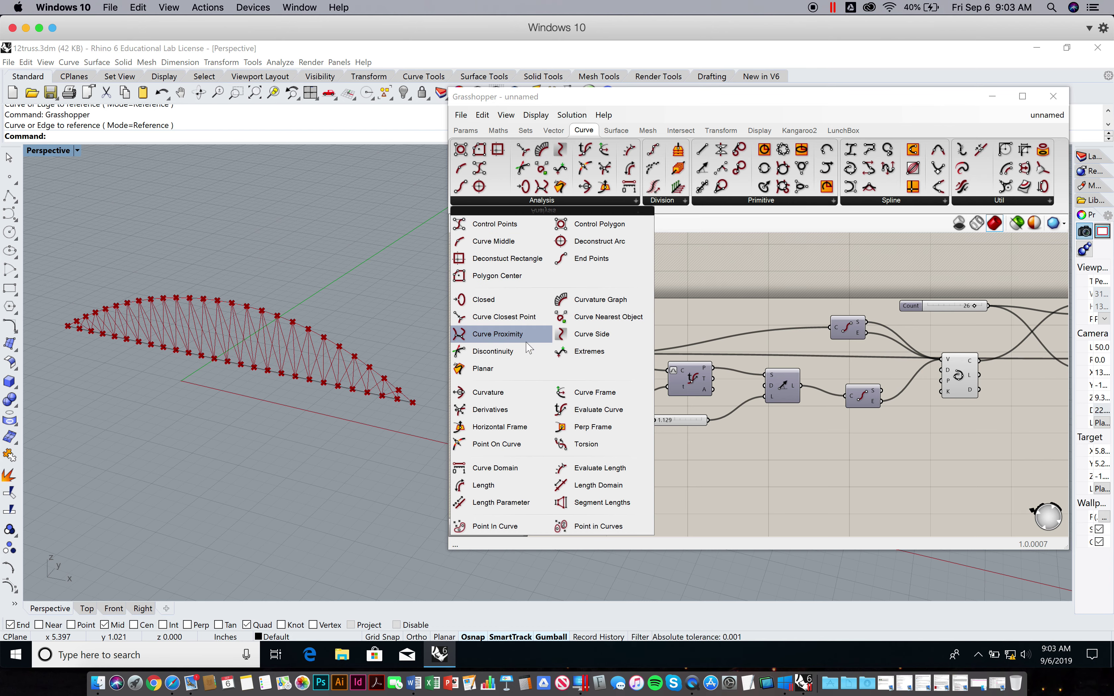
{"action": "left_click_drag", "start_coordinate": [488, 487], "coordinate": [649, 313]}
{"action": "left_click_drag", "start_coordinate": [590, 354], "coordinate": [636, 305]}
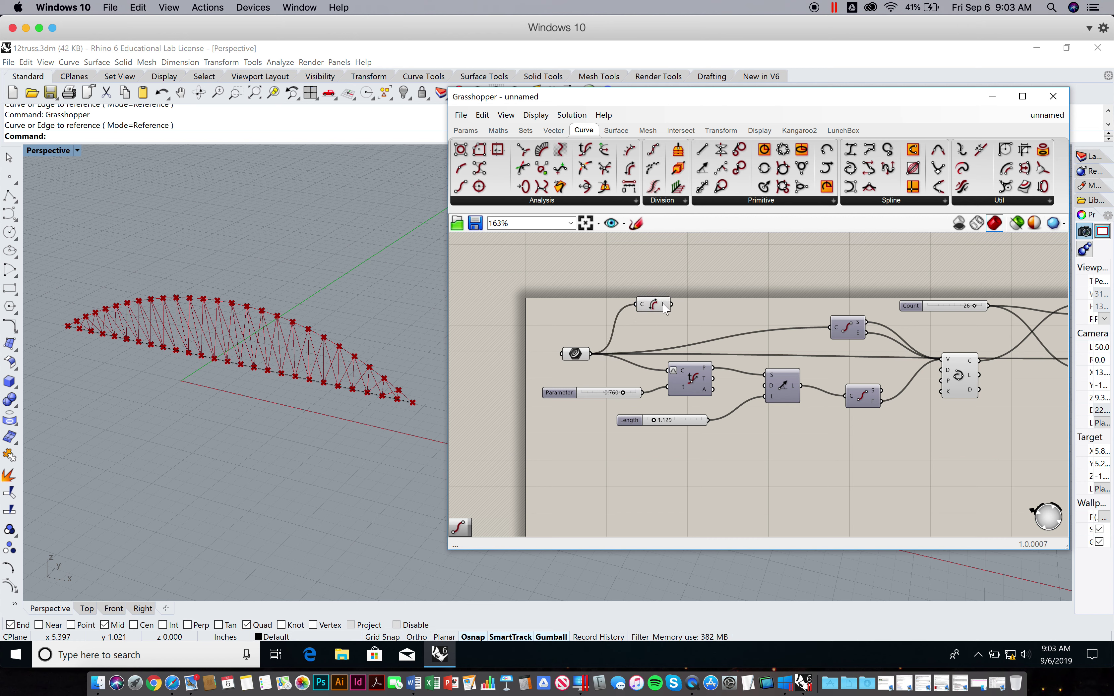
{"action": "mouse_move", "coordinate": [665, 307]}
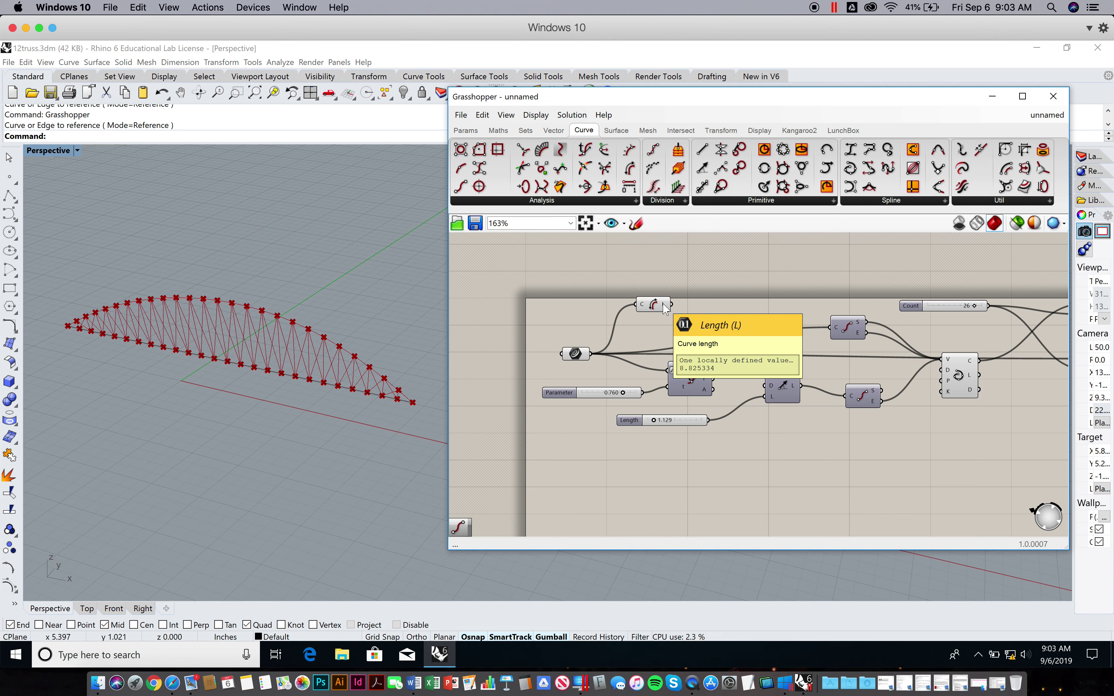
{"action": "left_click", "coordinate": [655, 307]}
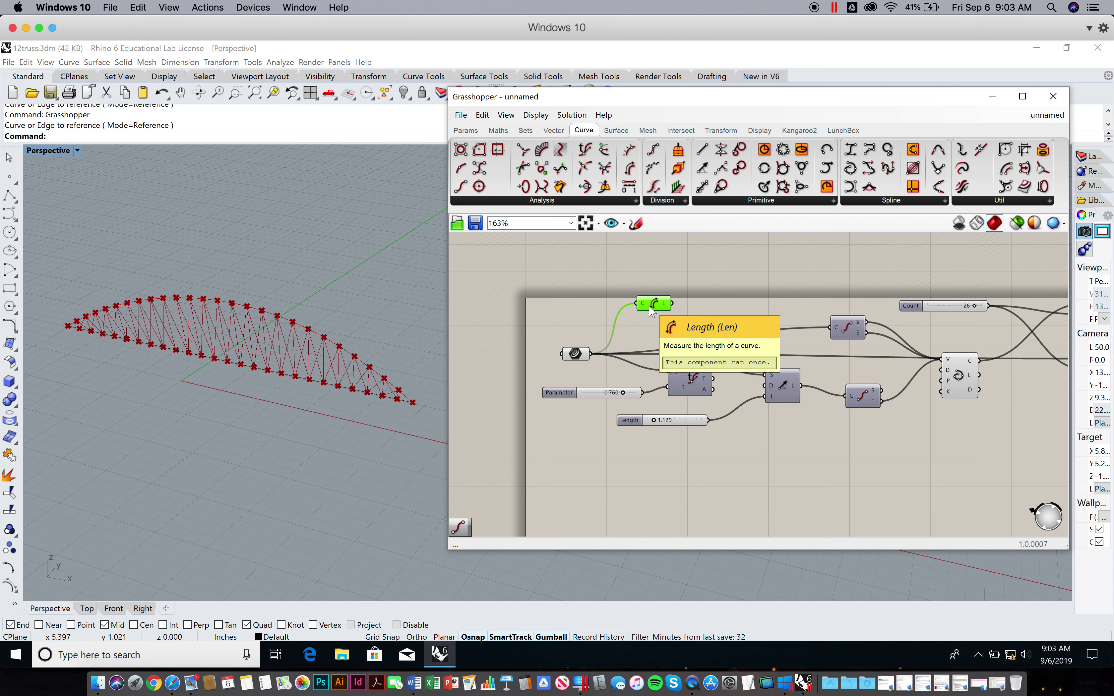
{"action": "left_click_drag", "start_coordinate": [654, 301], "coordinate": [653, 308]}
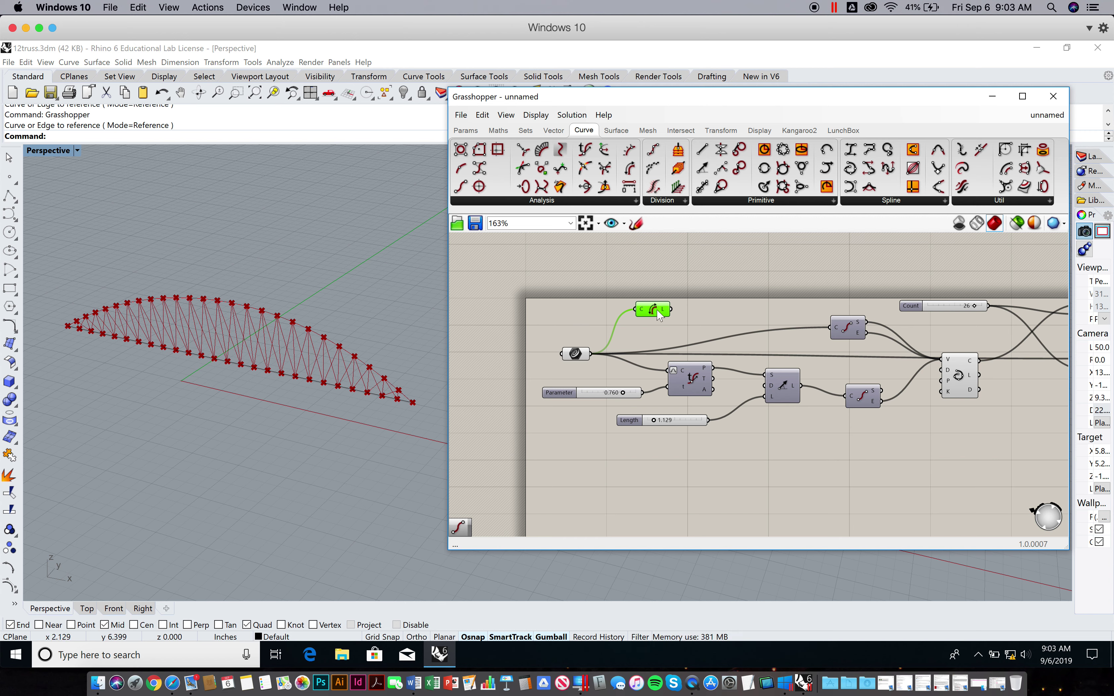
- Add a Division component above the definition and connect the measured curve length to its A input
{"action": "mouse_move", "coordinate": [665, 312]}
{"action": "left_click", "coordinate": [525, 130]}
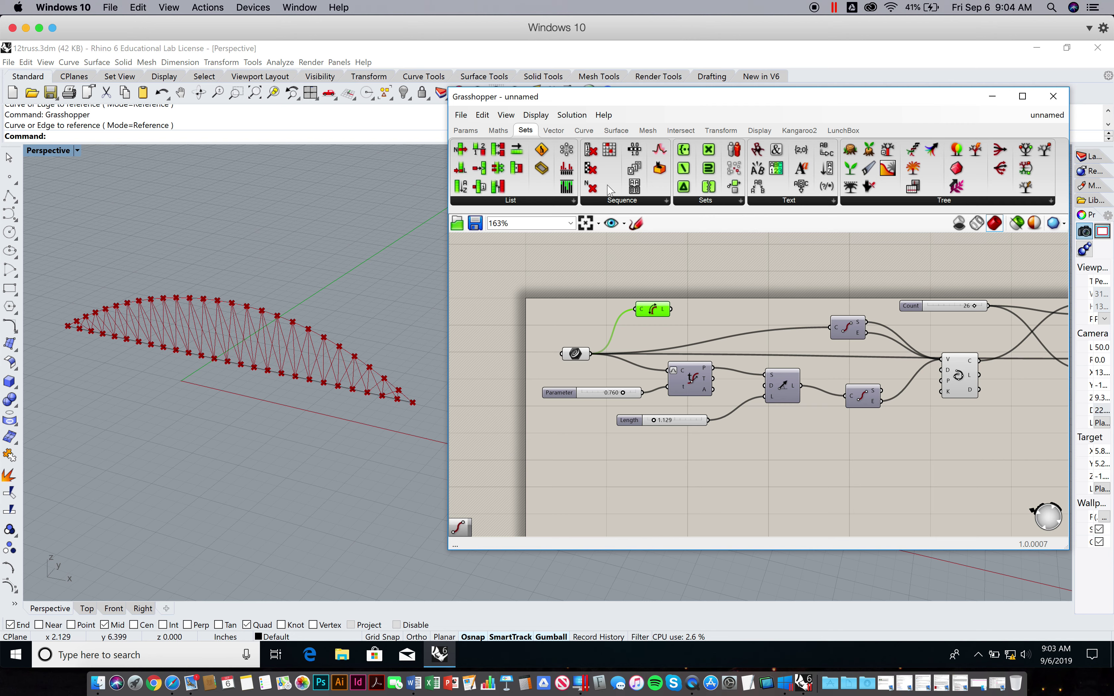
{"action": "left_click", "coordinate": [500, 130]}
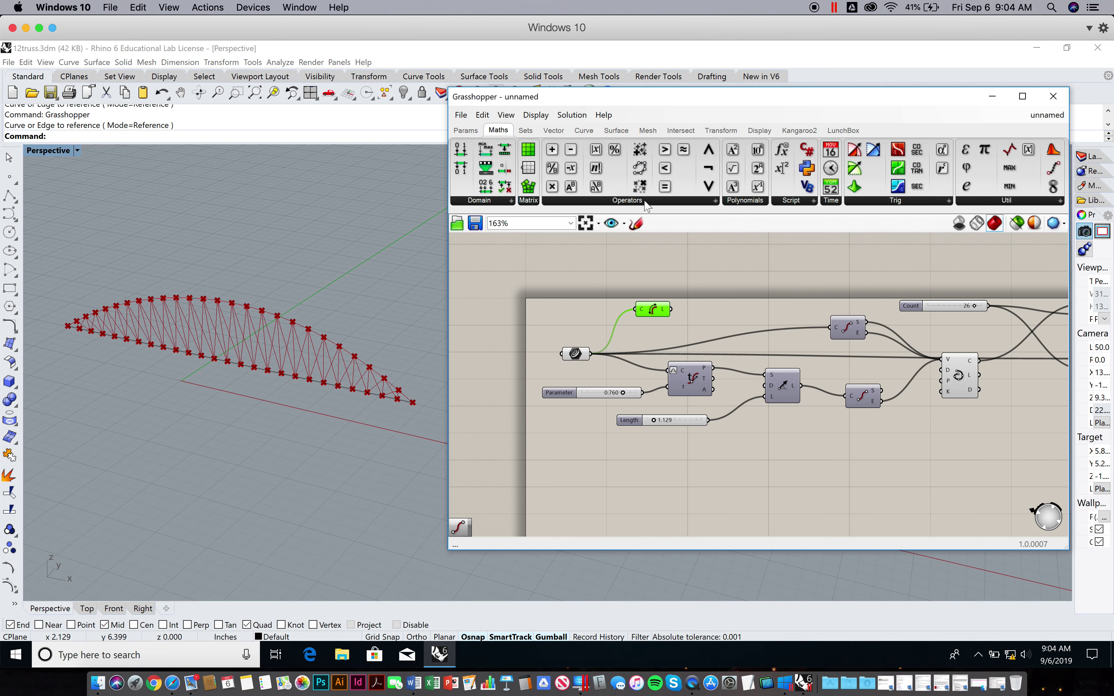
{"action": "left_click", "coordinate": [602, 201]}
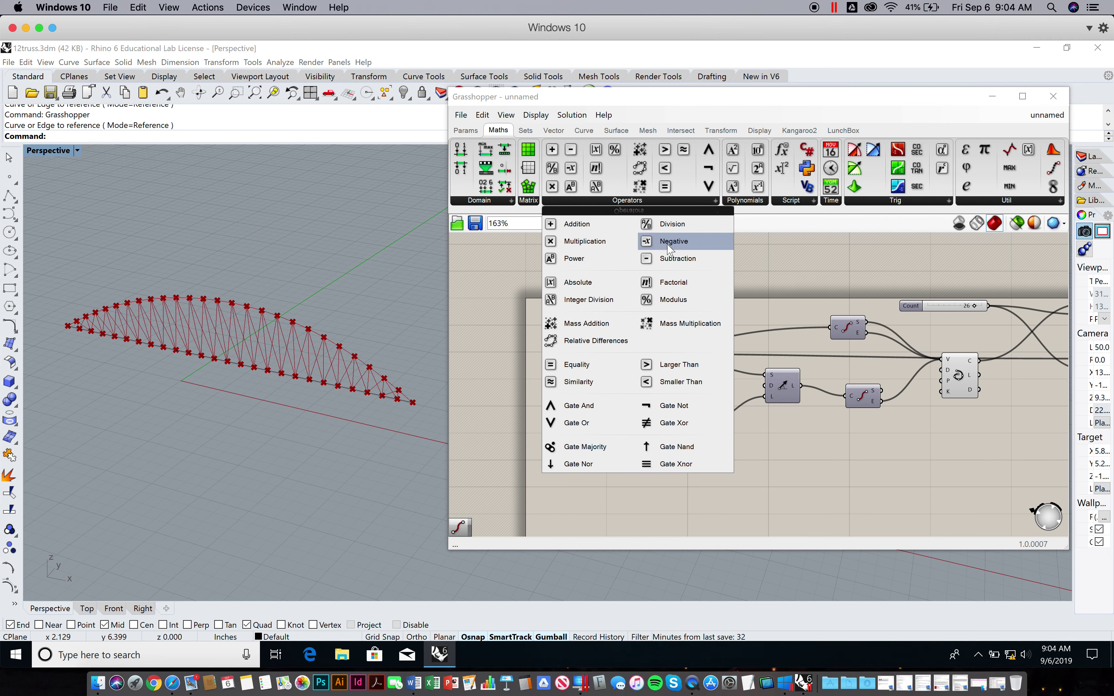
{"action": "left_click", "coordinate": [681, 228]}
{"action": "left_click", "coordinate": [737, 272]}
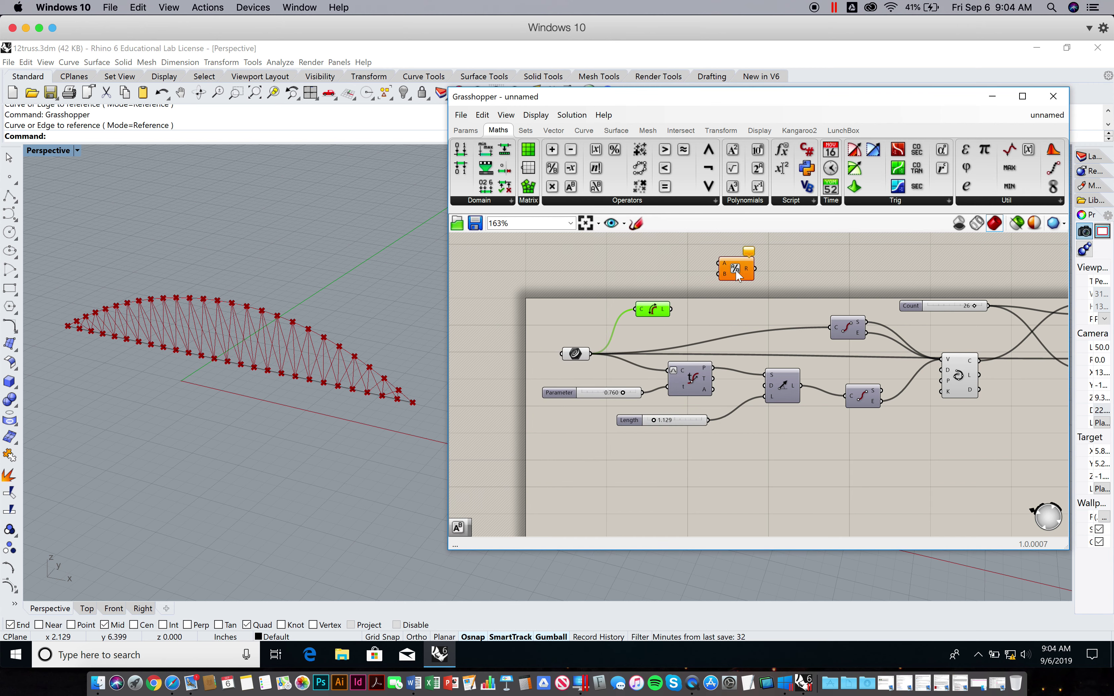
{"action": "left_click_drag", "start_coordinate": [736, 268], "coordinate": [723, 269]}
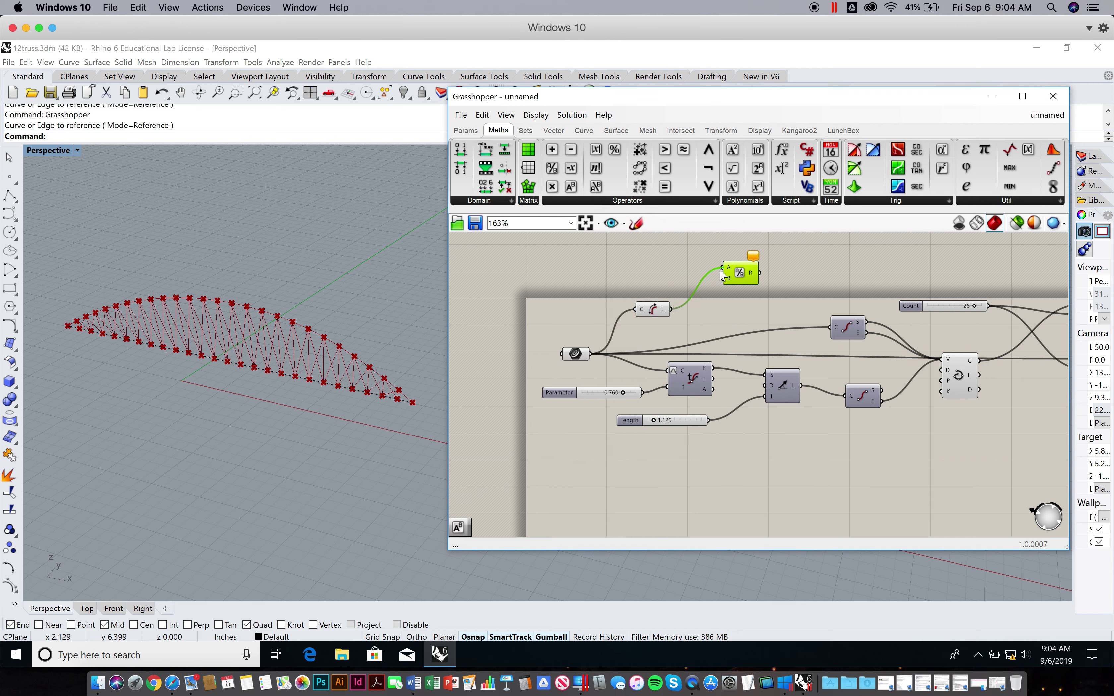
- Set the Division component's B input to the value 12
{"action": "right_click", "coordinate": [728, 276]}
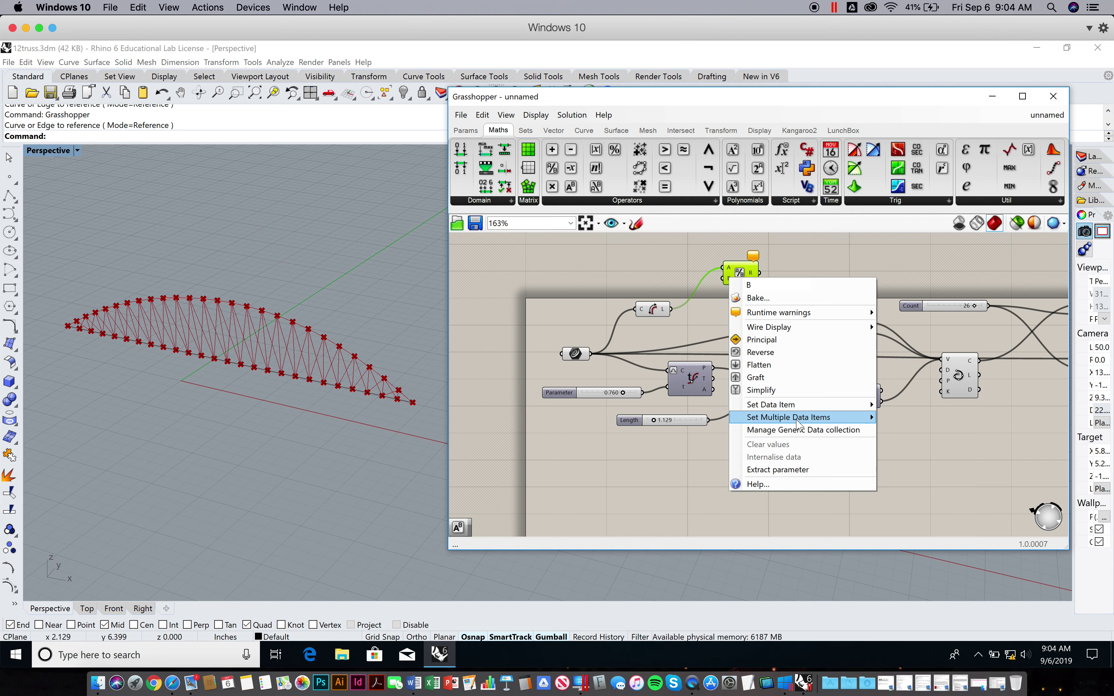
{"action": "mouse_move", "coordinate": [814, 409]}
{"action": "left_click", "coordinate": [907, 405]}
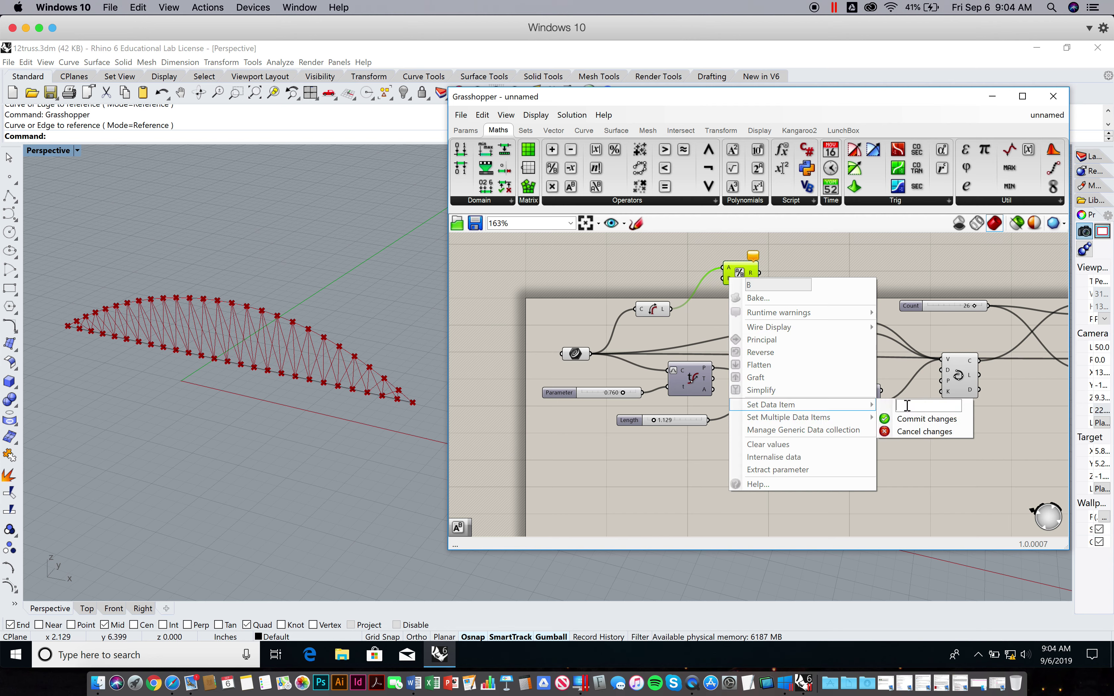
{"action": "type", "text": "2"}
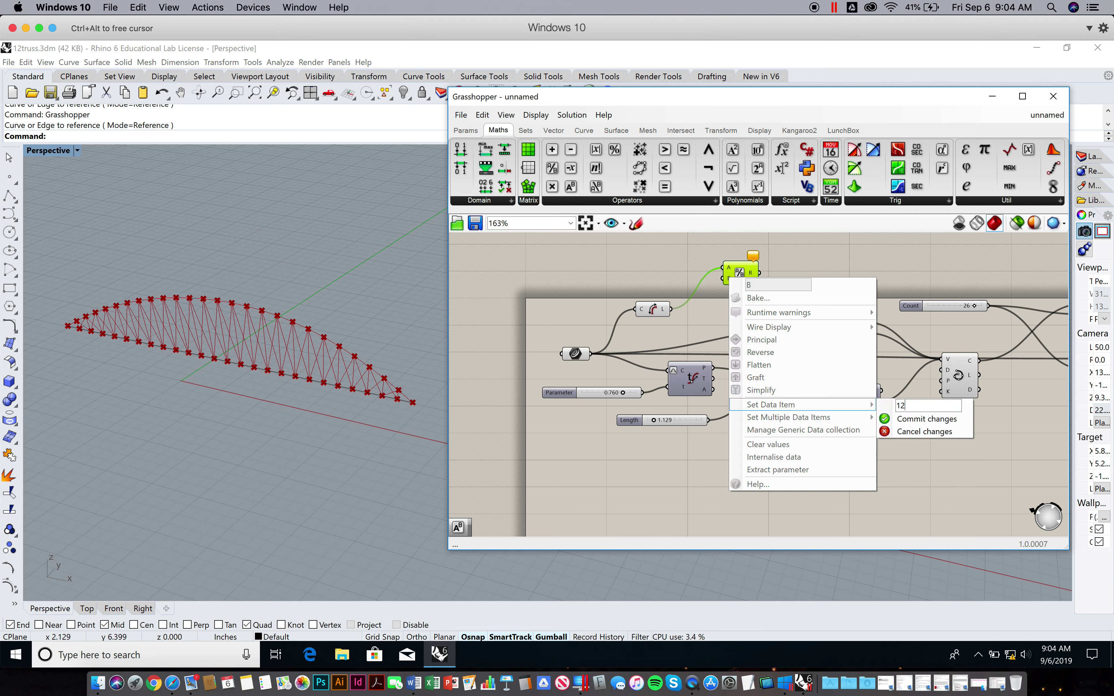
{"action": "left_click", "coordinate": [926, 418]}
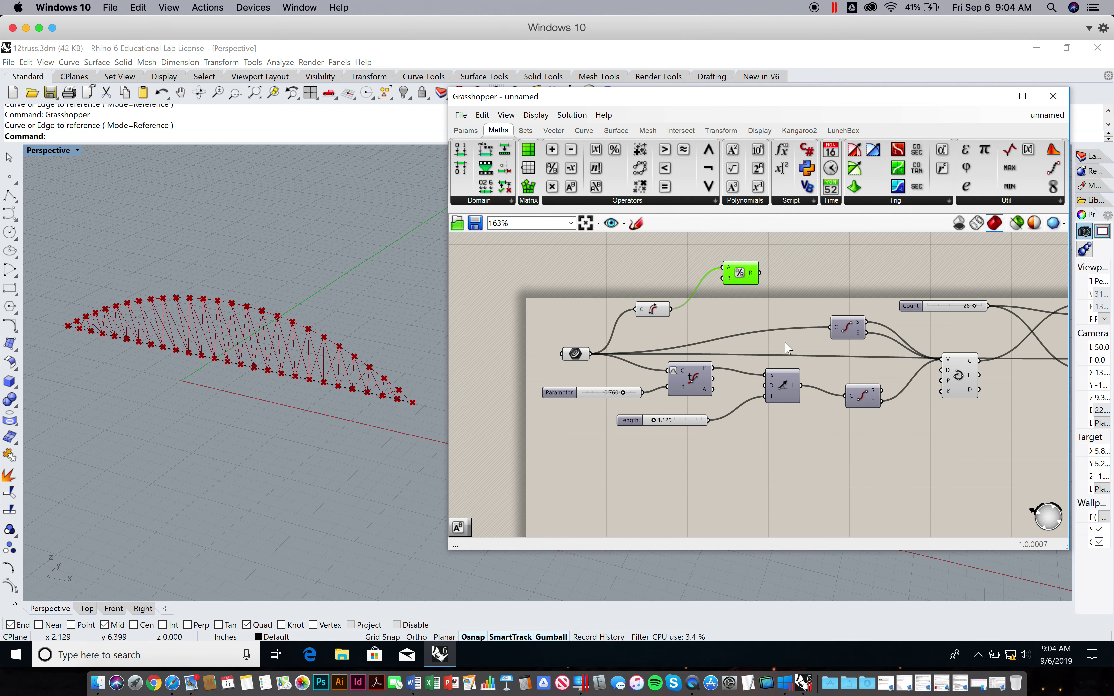
{"action": "right_click", "coordinate": [729, 276]}
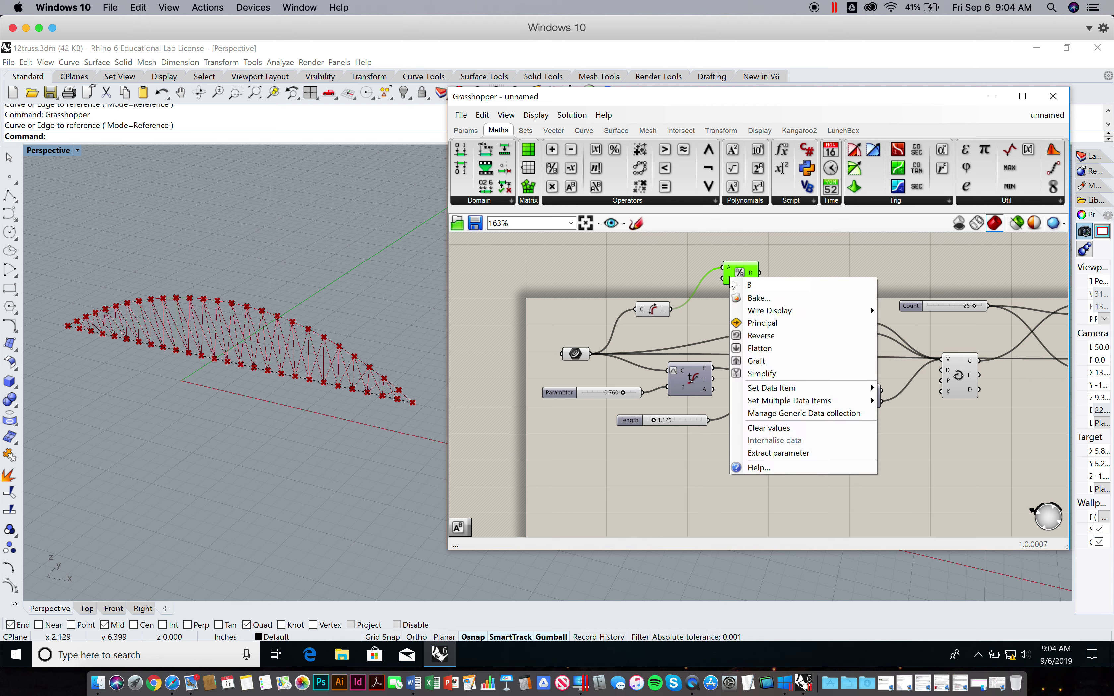
{"action": "mouse_move", "coordinate": [768, 391]}
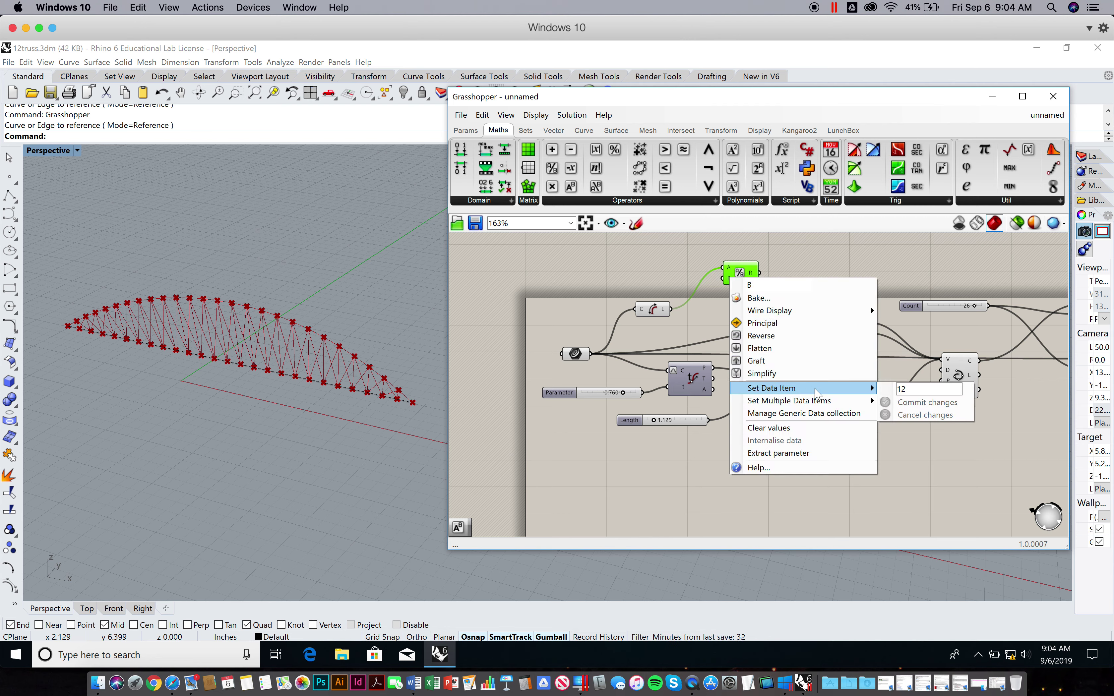
{"action": "left_click", "coordinate": [902, 389]}
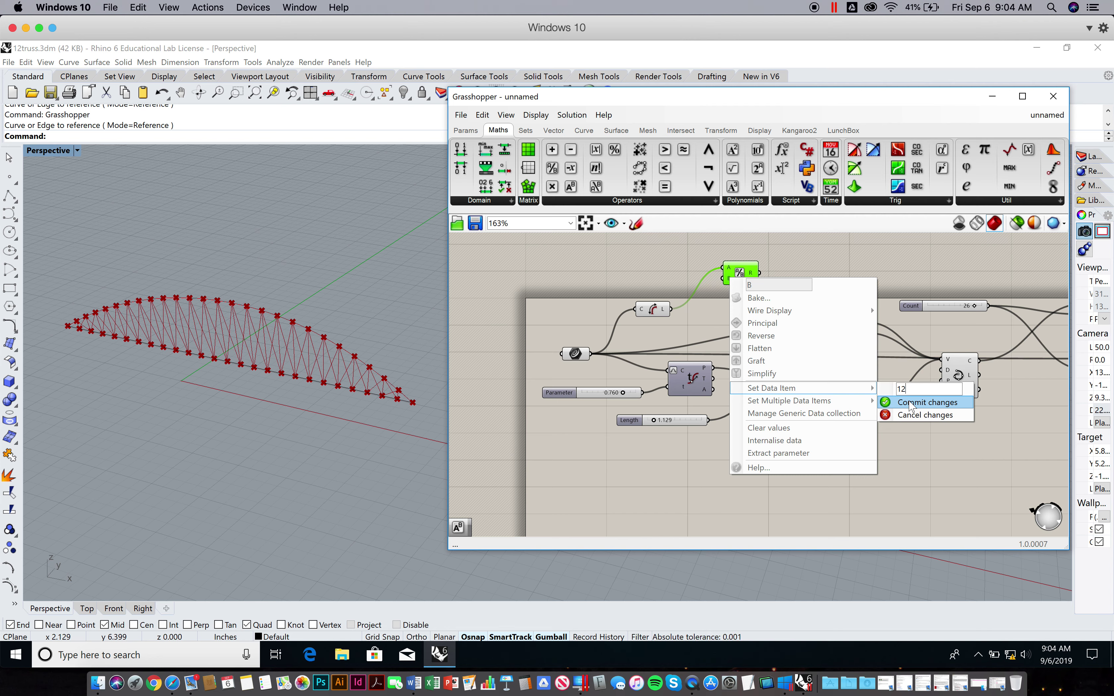
{"action": "left_click", "coordinate": [911, 404]}
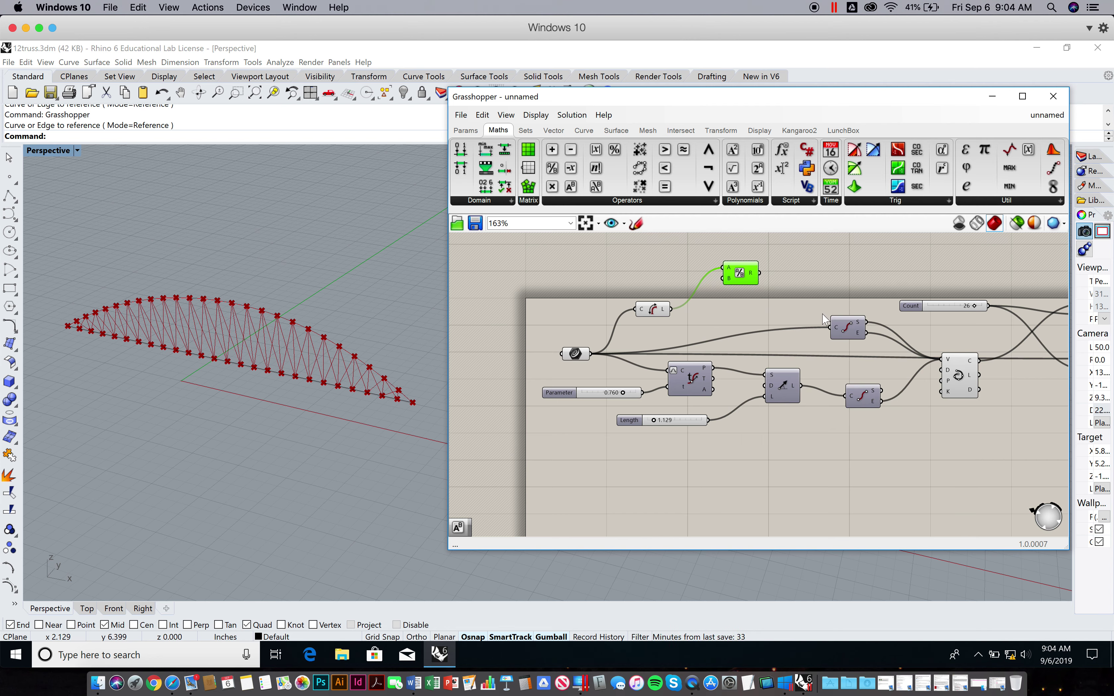
- Move Division beside the curve Length component and connect its result to the Line SDL length input, replacing the slider
{"action": "left_click_drag", "start_coordinate": [740, 275], "coordinate": [737, 284]}
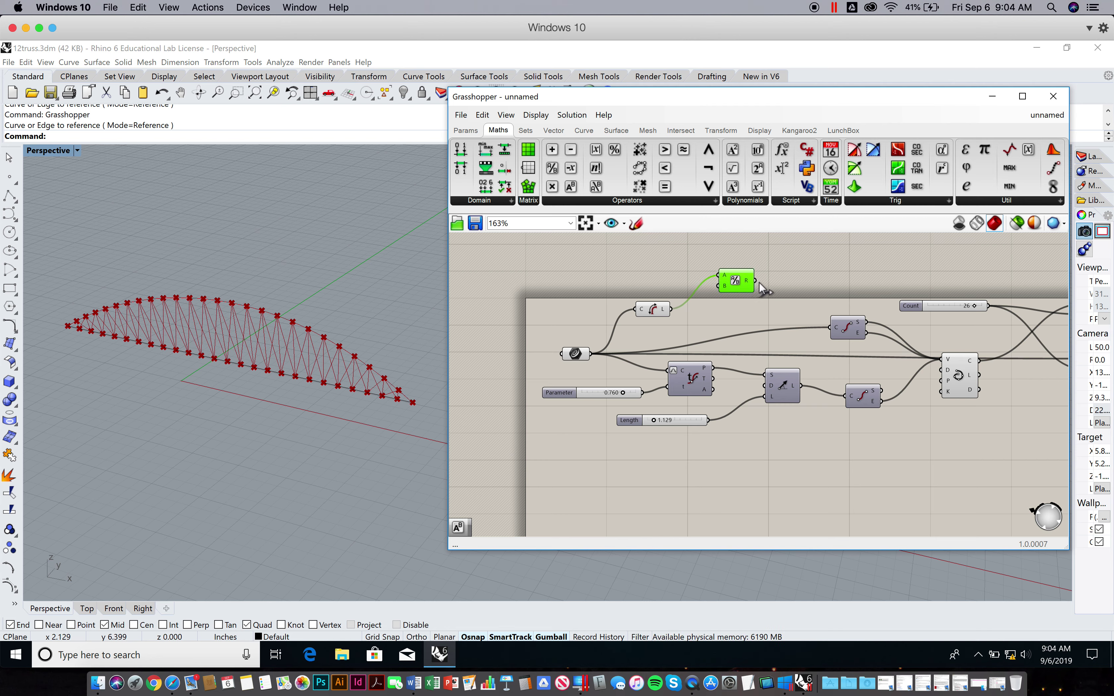
{"action": "left_click_drag", "start_coordinate": [736, 281], "coordinate": [719, 318]}
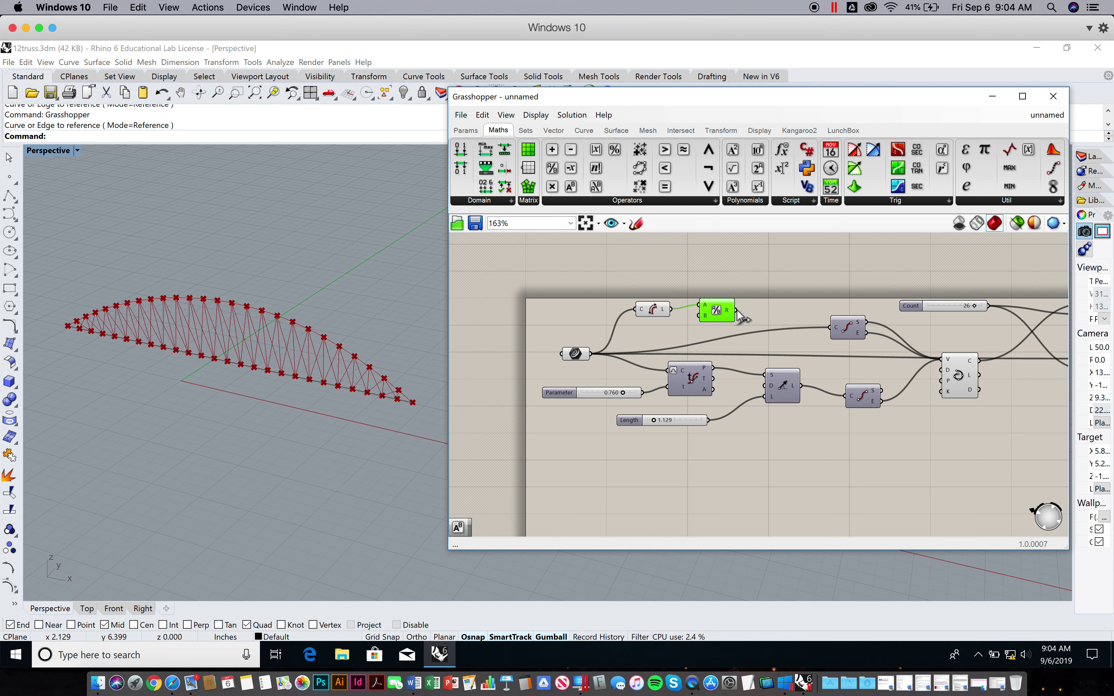
{"action": "mouse_move", "coordinate": [728, 312]}
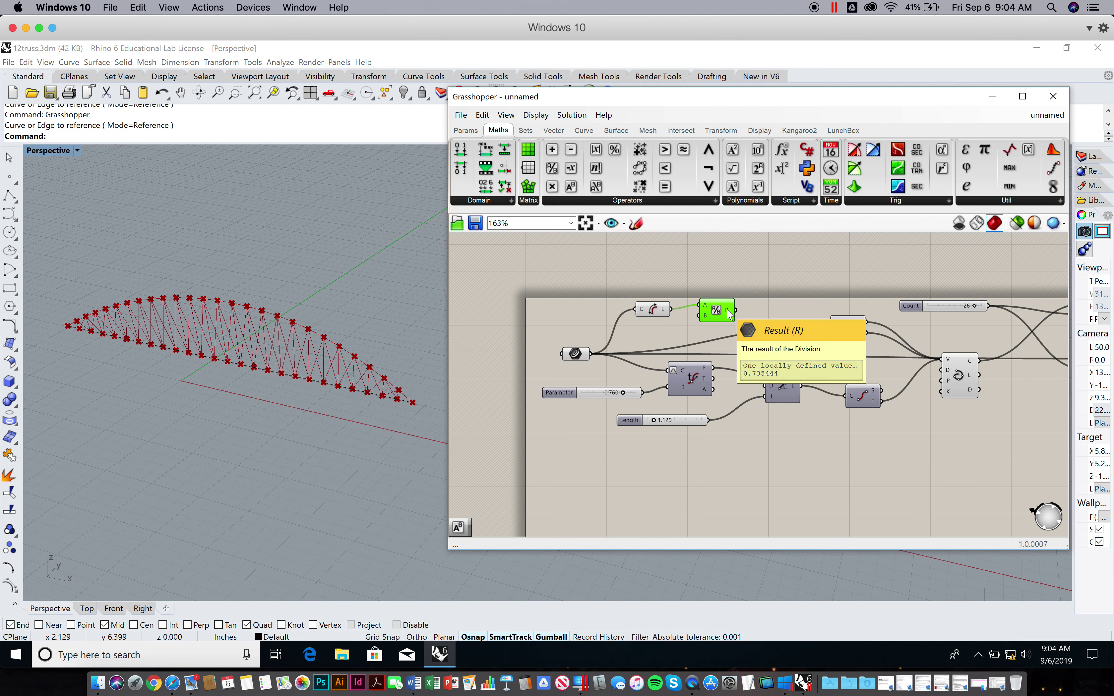
{"action": "left_click_drag", "start_coordinate": [728, 313], "coordinate": [760, 399]}
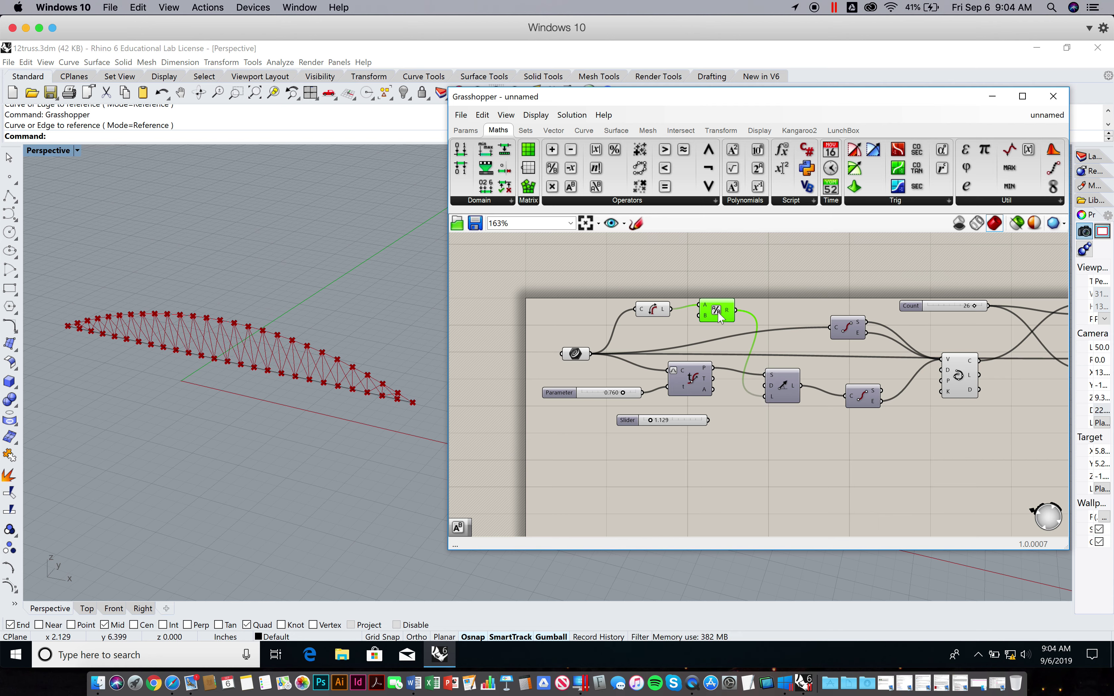
- Tidy the placement of the Division and Line SDL components and set the disconnected slider to 3.425
{"action": "left_click_drag", "start_coordinate": [718, 317], "coordinate": [713, 316]}
{"action": "left_click_drag", "start_coordinate": [782, 388], "coordinate": [791, 381]}
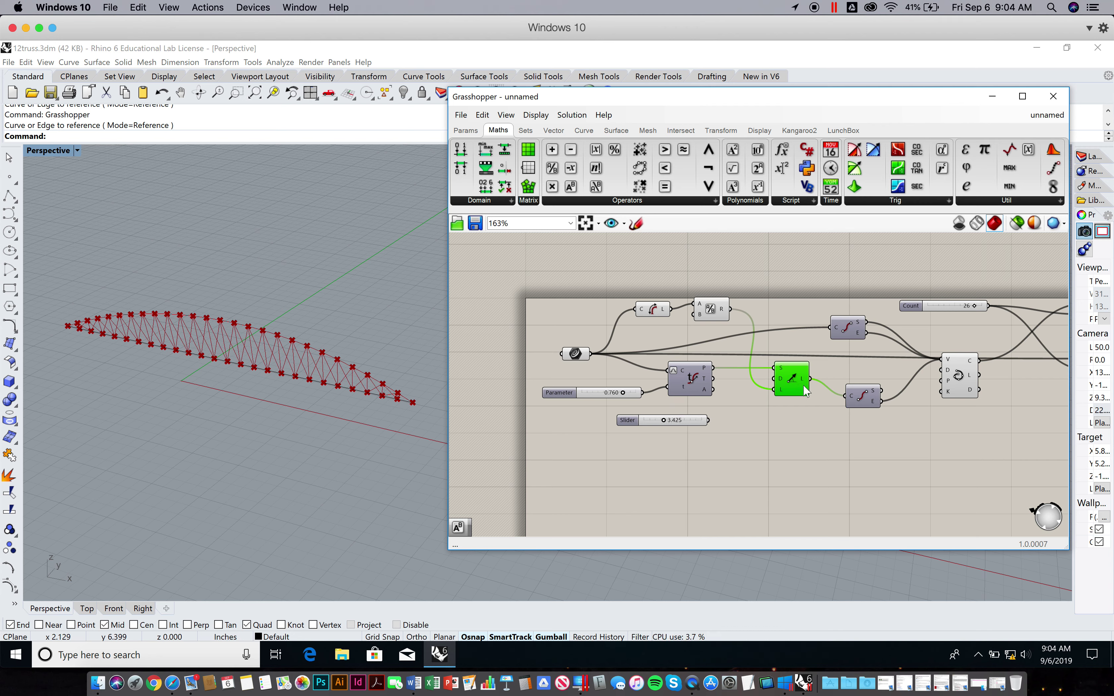
{"action": "left_click_drag", "start_coordinate": [793, 379], "coordinate": [789, 379]}
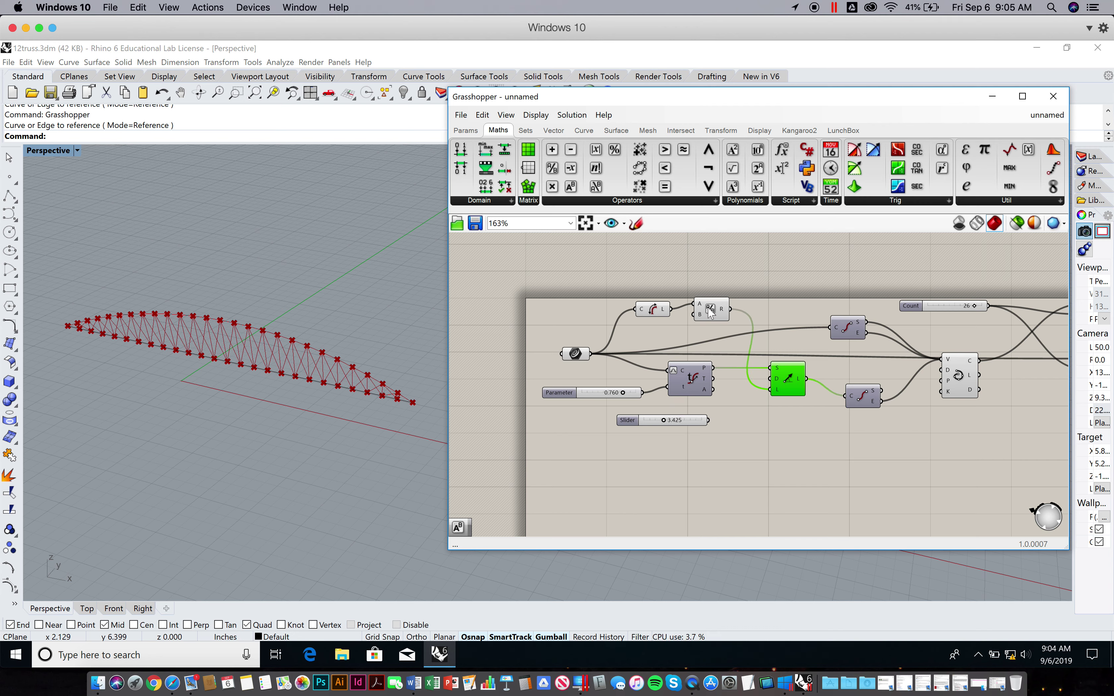
{"action": "left_click_drag", "start_coordinate": [725, 316], "coordinate": [725, 322]}
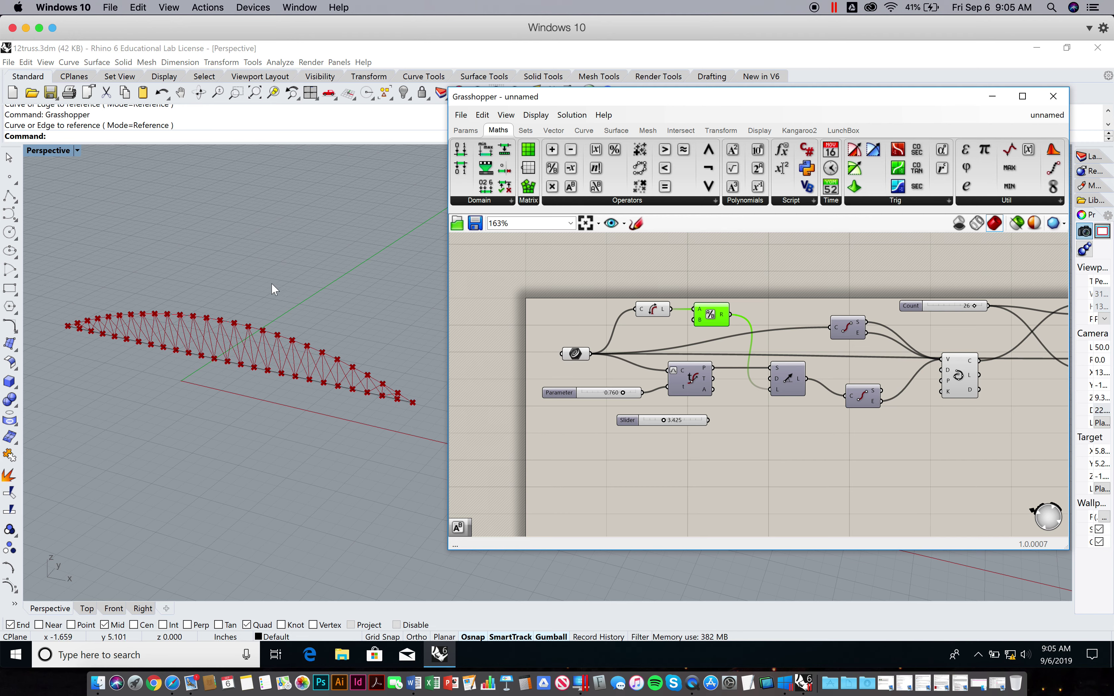
- Draw a long single-segment polyline diagonally across the green axis, behind the truss in the Perspective view
{"action": "scroll", "coordinate": [283, 297], "scroll_direction": "up", "scroll_amount": 5}
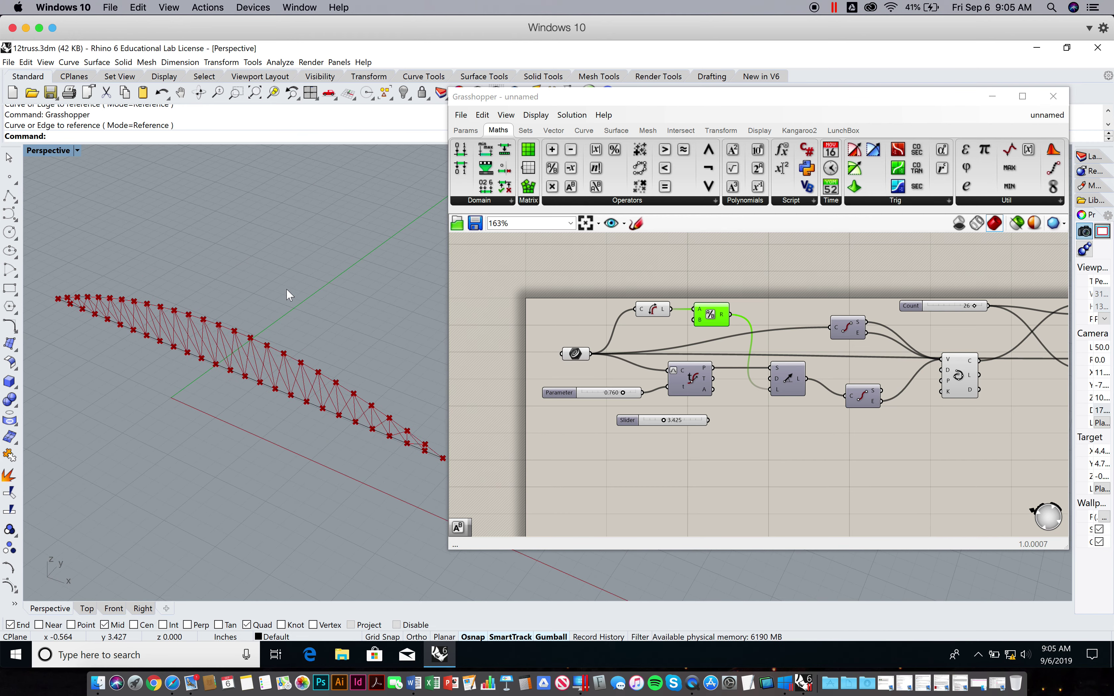
{"action": "scroll", "coordinate": [284, 290], "scroll_direction": "down", "scroll_amount": 6}
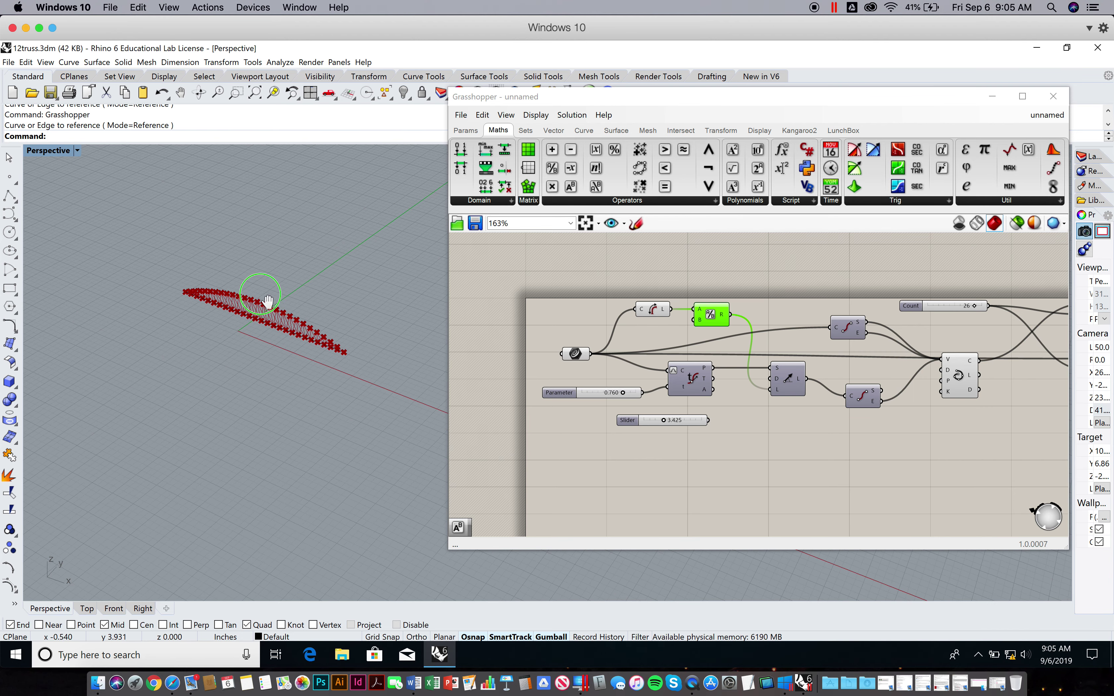
{"action": "left_click", "coordinate": [10, 196]}
{"action": "left_click", "coordinate": [179, 174]}
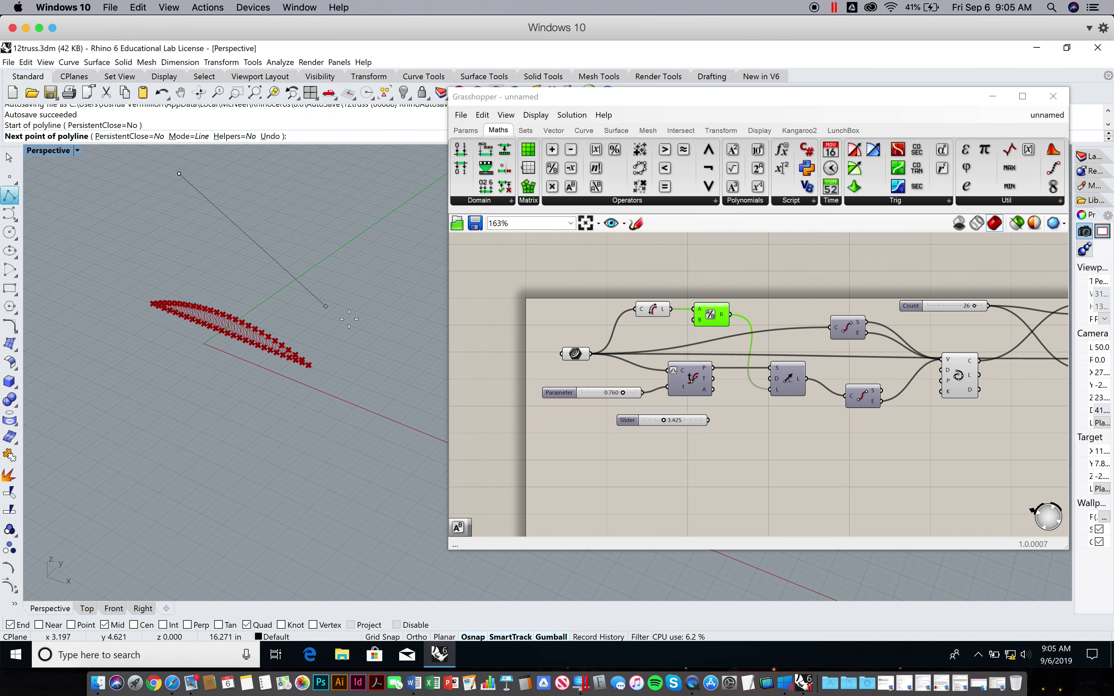
{"action": "key", "text": "Return"}
- Draw a short single-segment polyline about 1 in long between the truss and the first line
{"action": "key", "text": "Return"}
{"action": "left_click", "coordinate": [211, 271]}
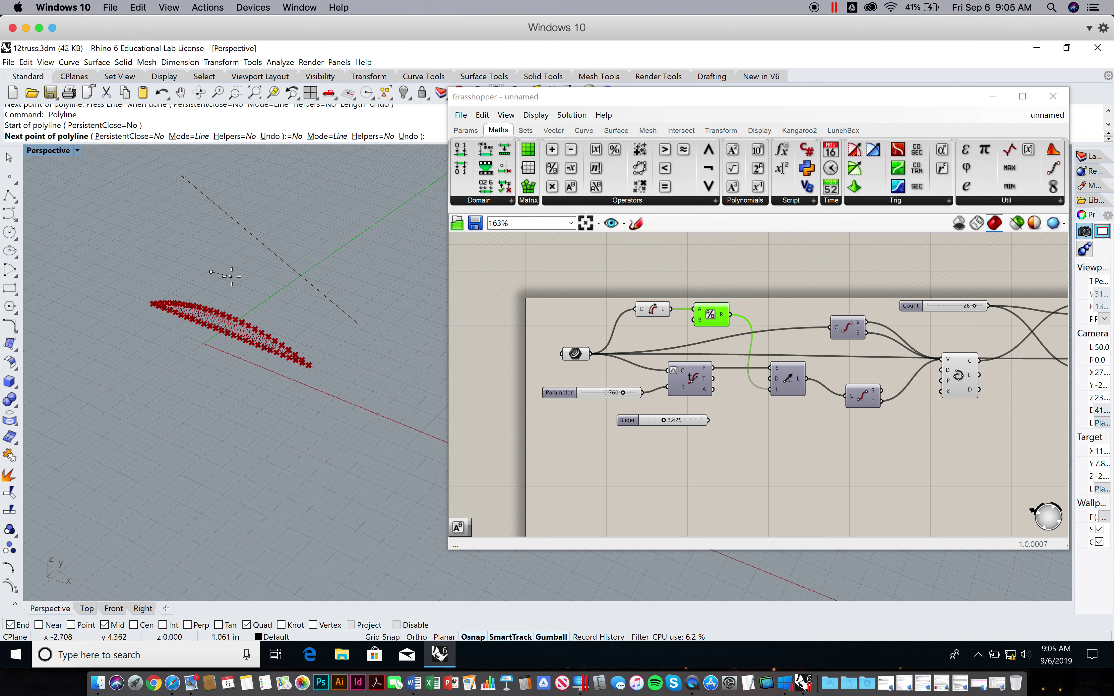
{"action": "left_click", "coordinate": [232, 276]}
{"action": "key", "text": "Return"}
- Draw a third, longest single-segment polyline from beyond the first line, crossing the green axis
{"action": "key", "text": "Return"}
{"action": "left_click", "coordinate": [259, 204]}
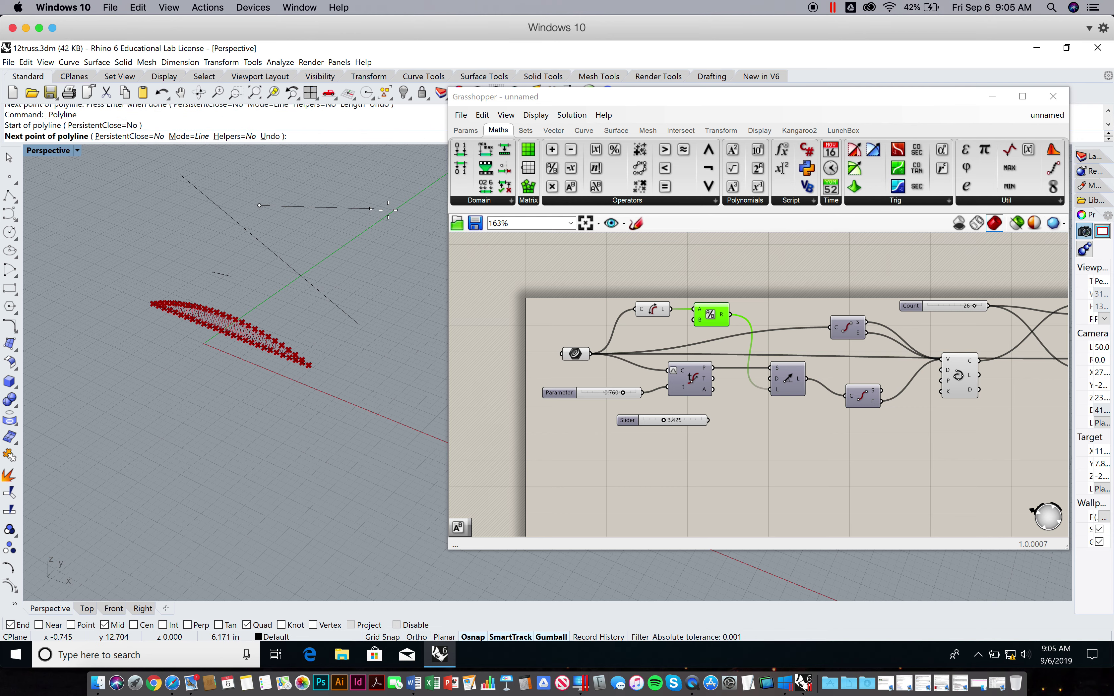
{"action": "right_click_drag", "start_coordinate": [386, 212], "coordinate": [182, 355], "text": "shift"}
{"action": "left_click", "coordinate": [392, 448]}
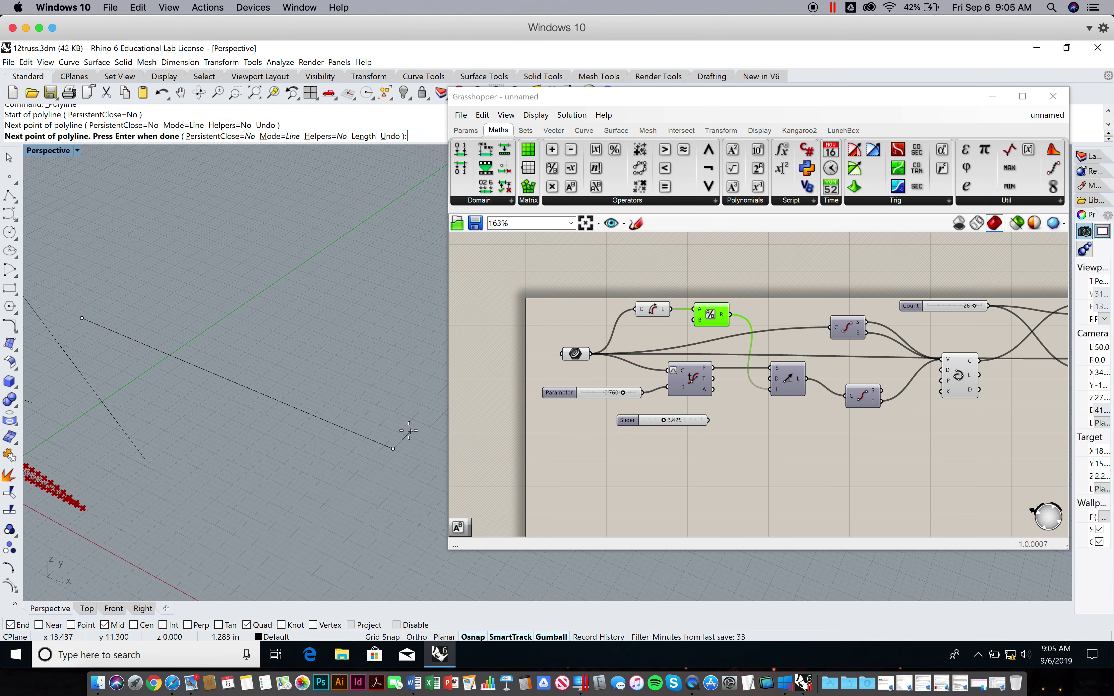
{"action": "key", "text": "Return"}
{"action": "right_click_drag", "start_coordinate": [370, 332], "coordinate": [446, 267], "text": "shift"}
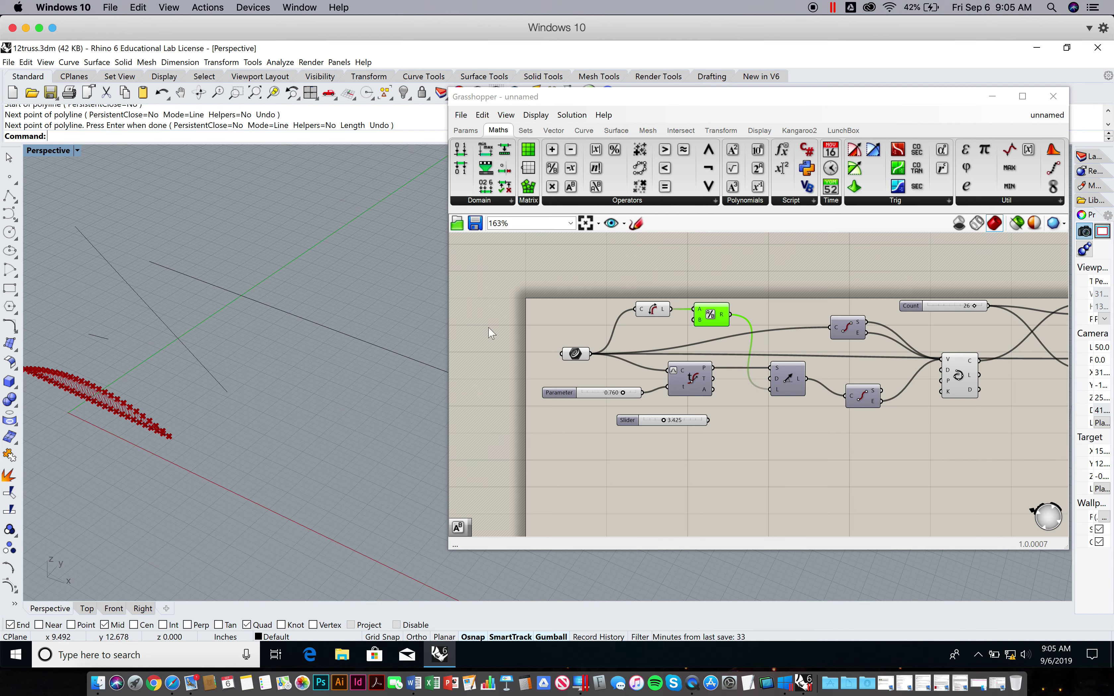
- Reference the short line between the truss and the diagonal line as the Crv parameter's curve and inspect the resulting small truss
{"action": "right_click", "coordinate": [585, 353]}
{"action": "right_click", "coordinate": [584, 354]}
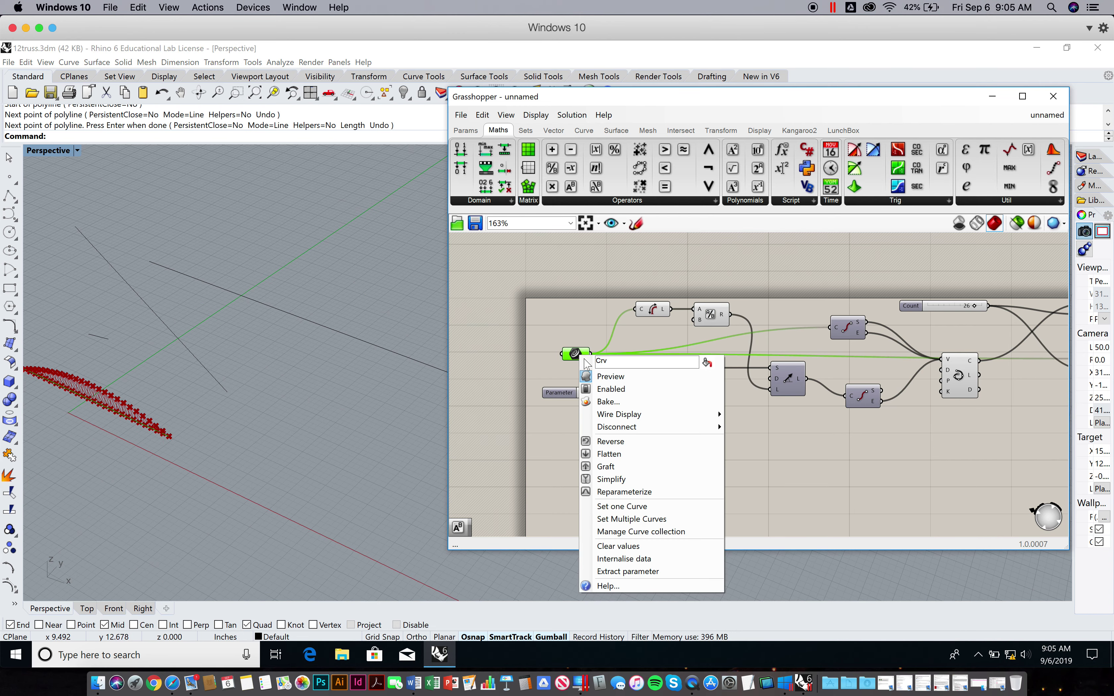
{"action": "left_click", "coordinate": [640, 507]}
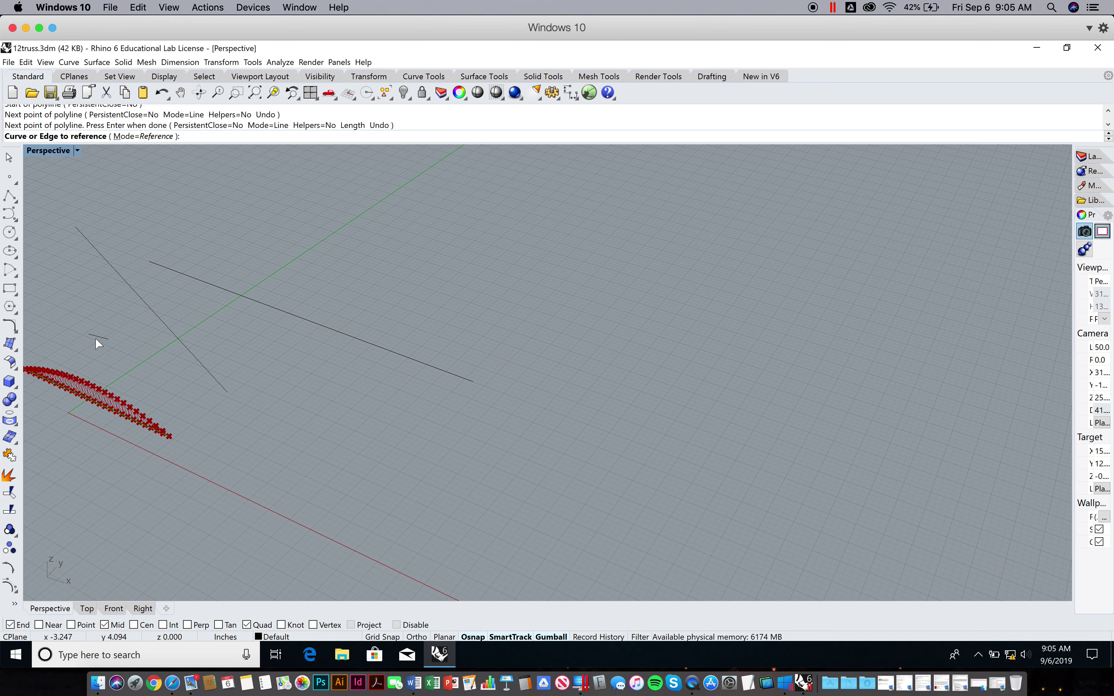
{"action": "left_click", "coordinate": [95, 337]}
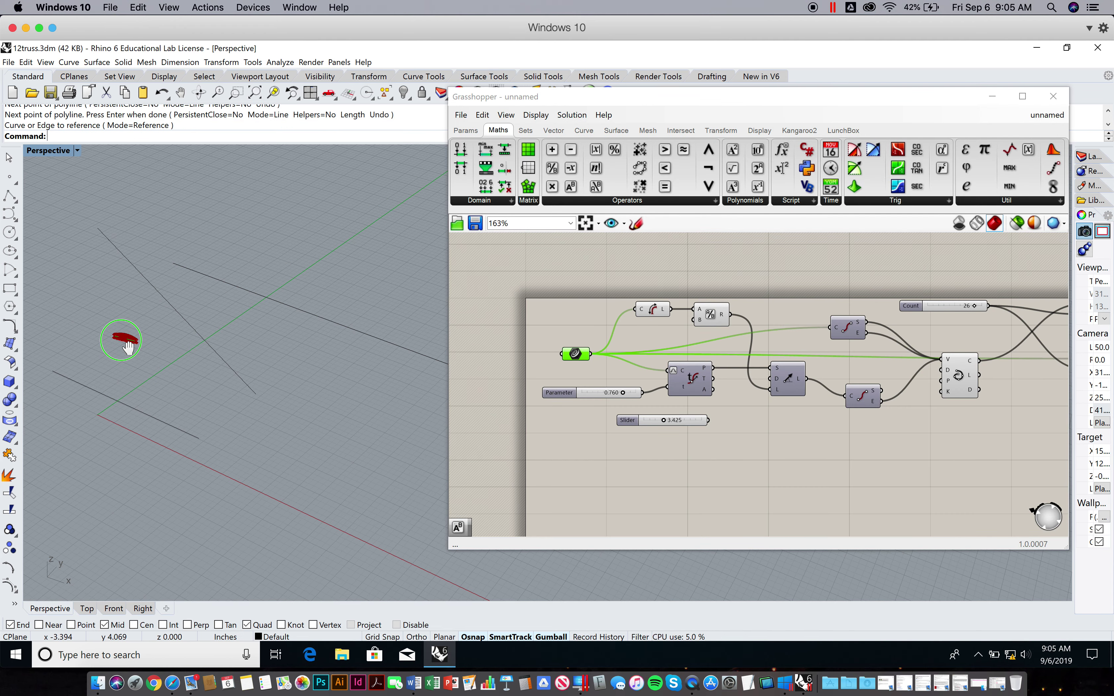
{"action": "scroll", "coordinate": [119, 336], "scroll_direction": "up", "scroll_amount": 10}
{"action": "scroll", "coordinate": [130, 336], "scroll_direction": "up", "scroll_amount": 3}
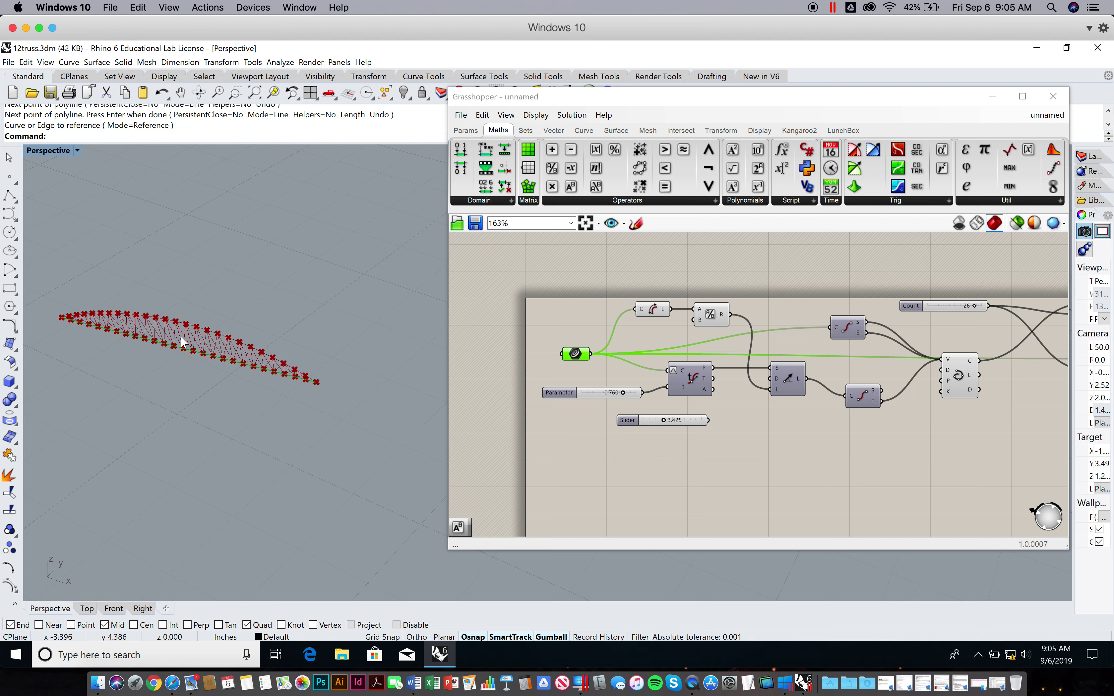
{"action": "scroll", "coordinate": [229, 323], "scroll_direction": "down", "scroll_amount": 6}
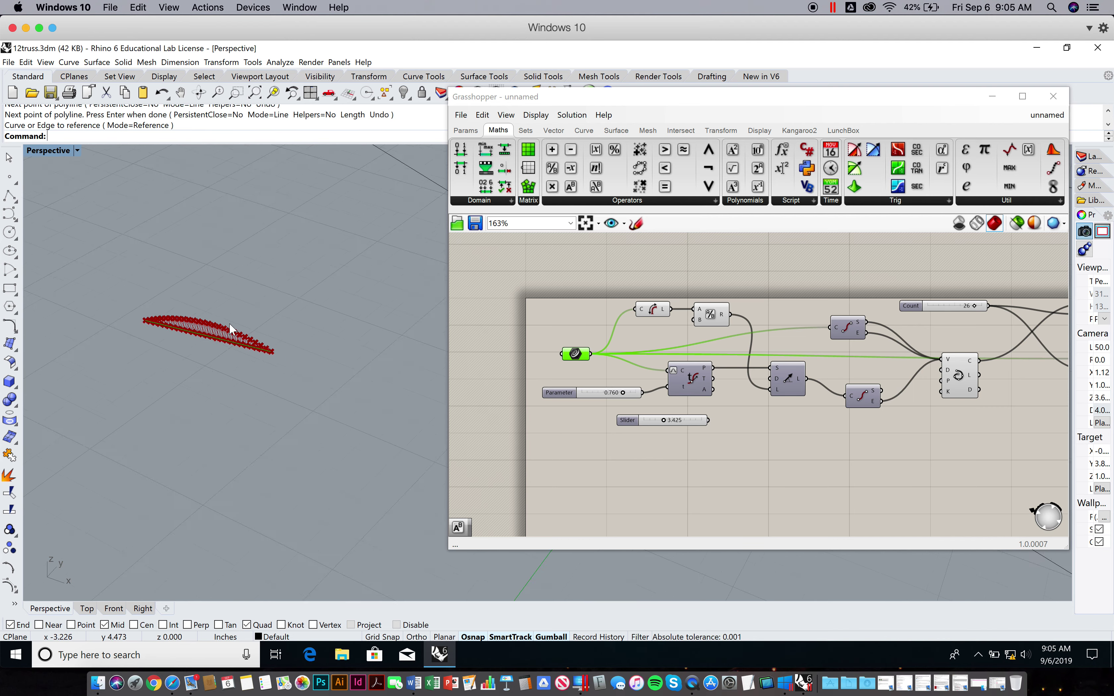
- Set the Crv parameter to the first diagonal line behind the original base line and view the resulting truss
{"action": "right_click", "coordinate": [574, 359]}
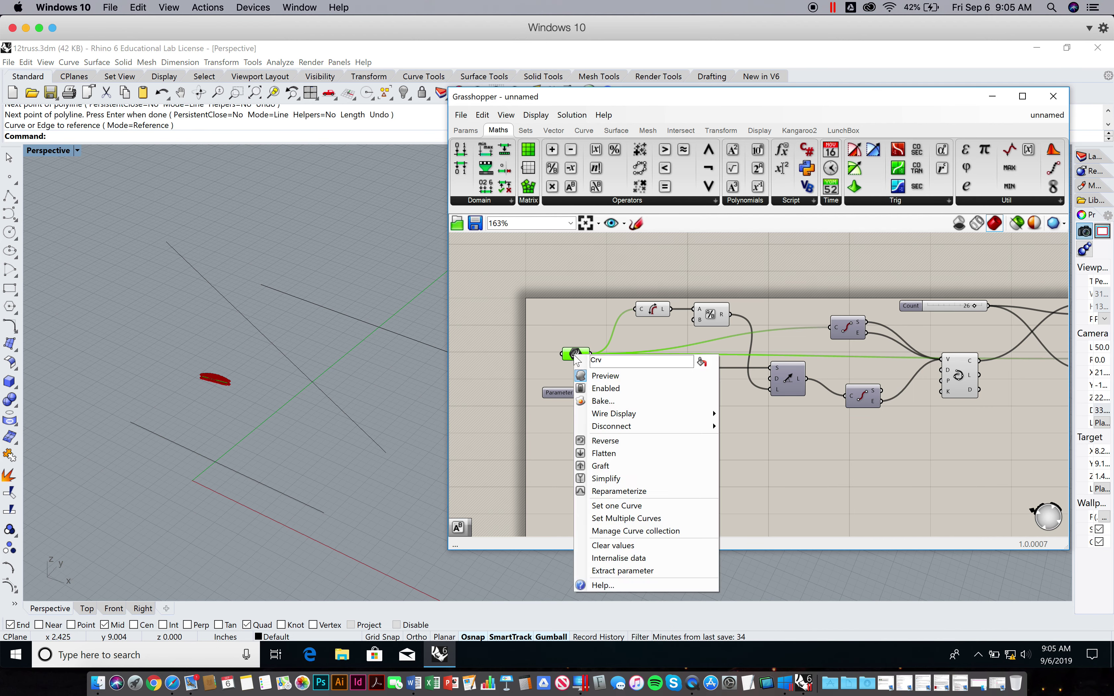
{"action": "left_click", "coordinate": [619, 506]}
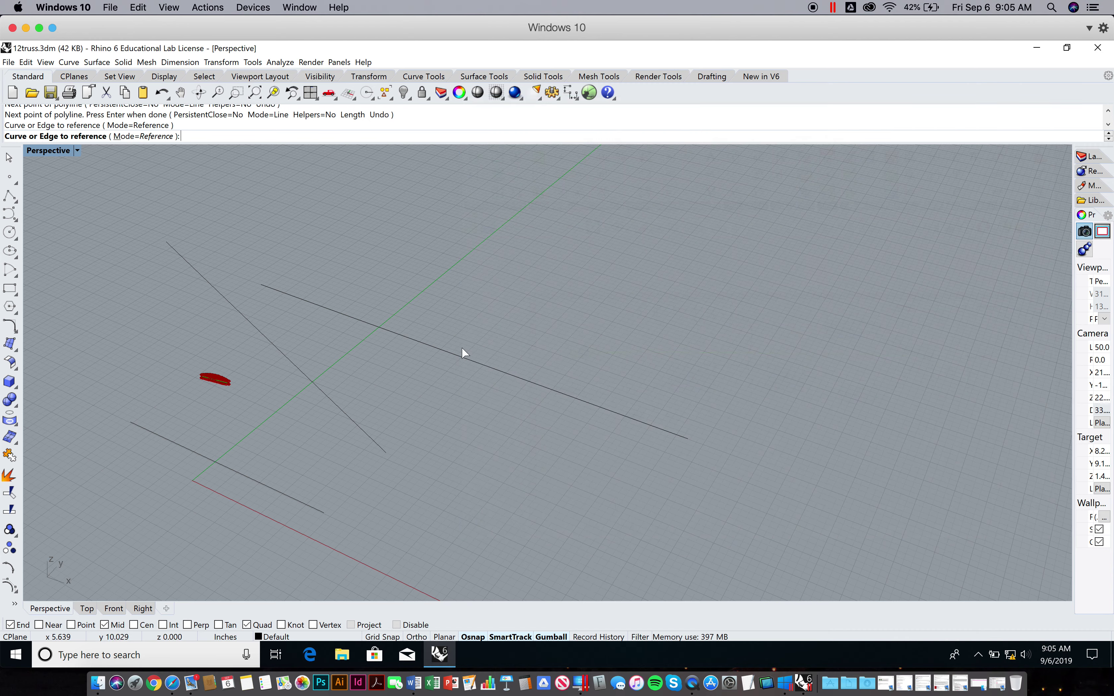
{"action": "left_click", "coordinate": [274, 343]}
{"action": "mouse_move", "coordinate": [264, 364]}
{"action": "right_mouse_down"}
{"action": "mouse_move", "coordinate": [290, 346]}
{"action": "mouse_move", "coordinate": [275, 360]}
{"action": "right_mouse_up"}
{"action": "right_click_drag", "start_coordinate": [335, 390], "coordinate": [304, 399], "text": "shift"}
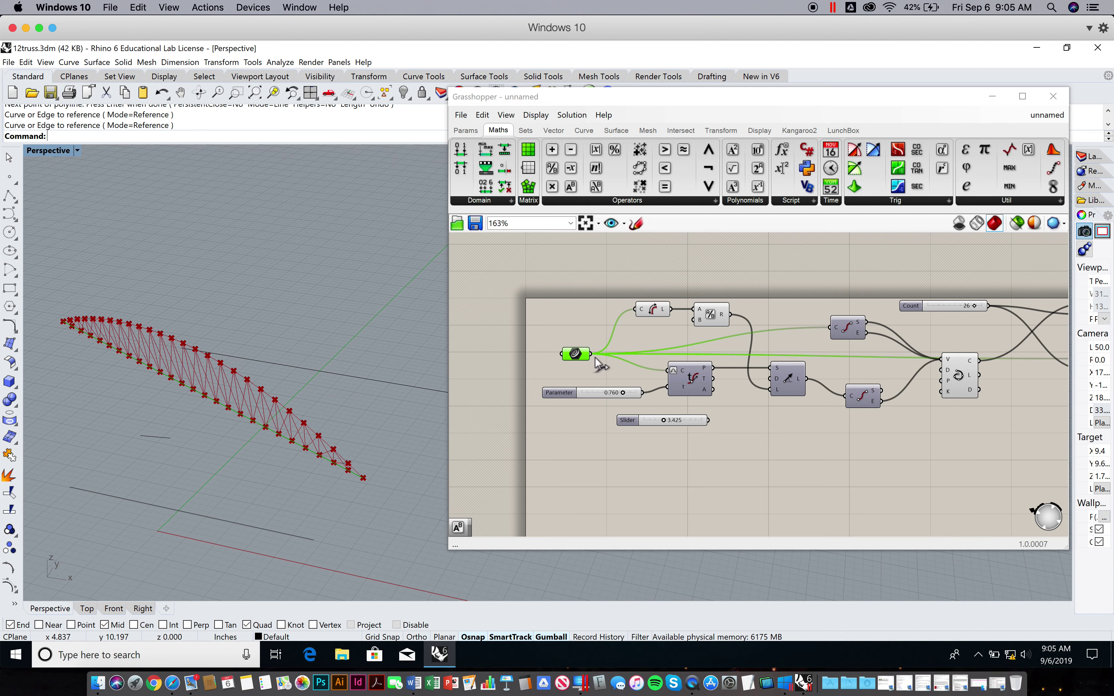
- Assign the longest line, farthest from the original base line, to the Crv parameter and review the resulting truss
{"action": "right_click", "coordinate": [575, 356]}
{"action": "left_click", "coordinate": [619, 505]}
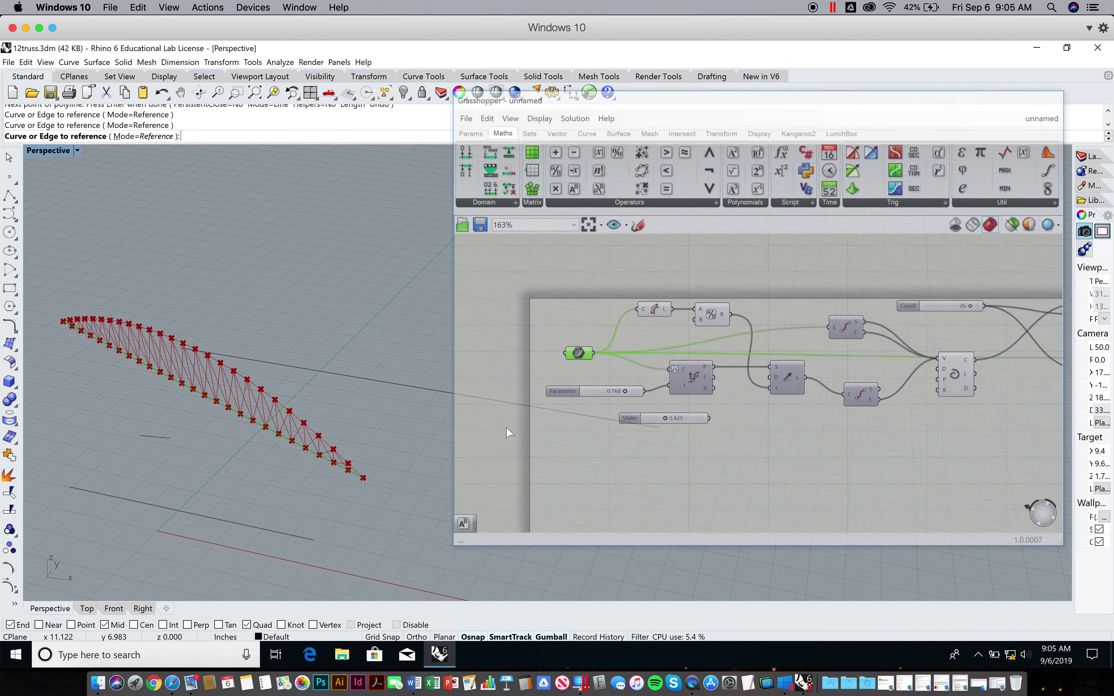
{"action": "left_click", "coordinate": [399, 385]}
{"action": "right_click_drag", "start_coordinate": [371, 297], "coordinate": [244, 313]}
{"action": "scroll", "coordinate": [249, 308], "scroll_direction": "down", "scroll_amount": 5}
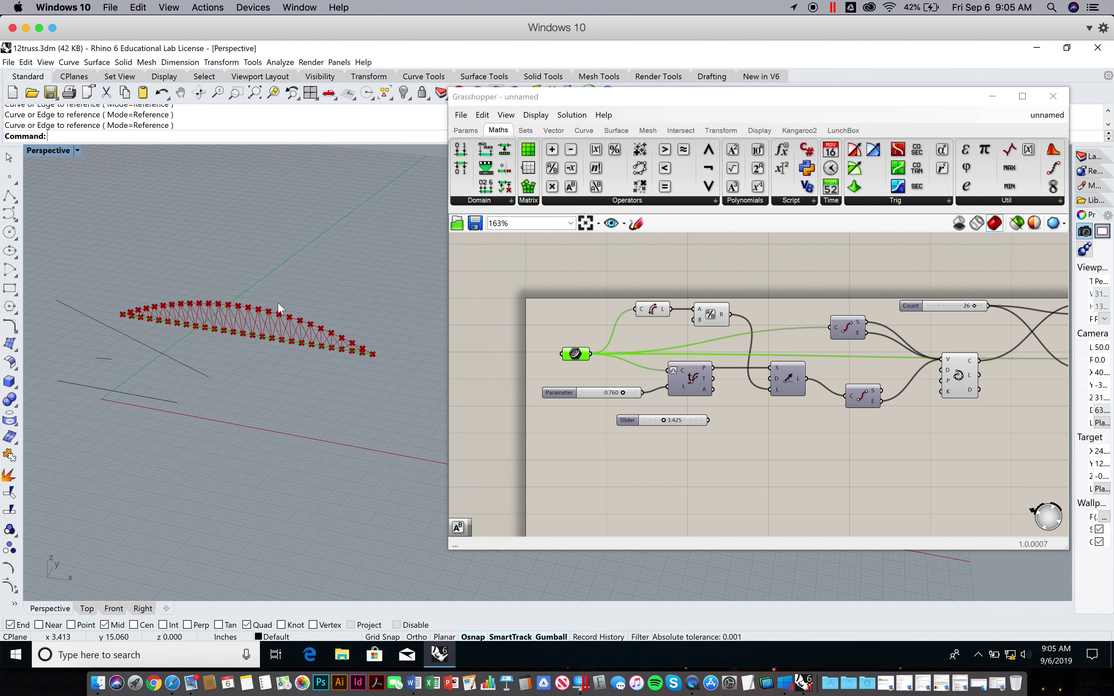
{"action": "right_click_drag", "start_coordinate": [305, 287], "coordinate": [299, 296], "text": "shift"}
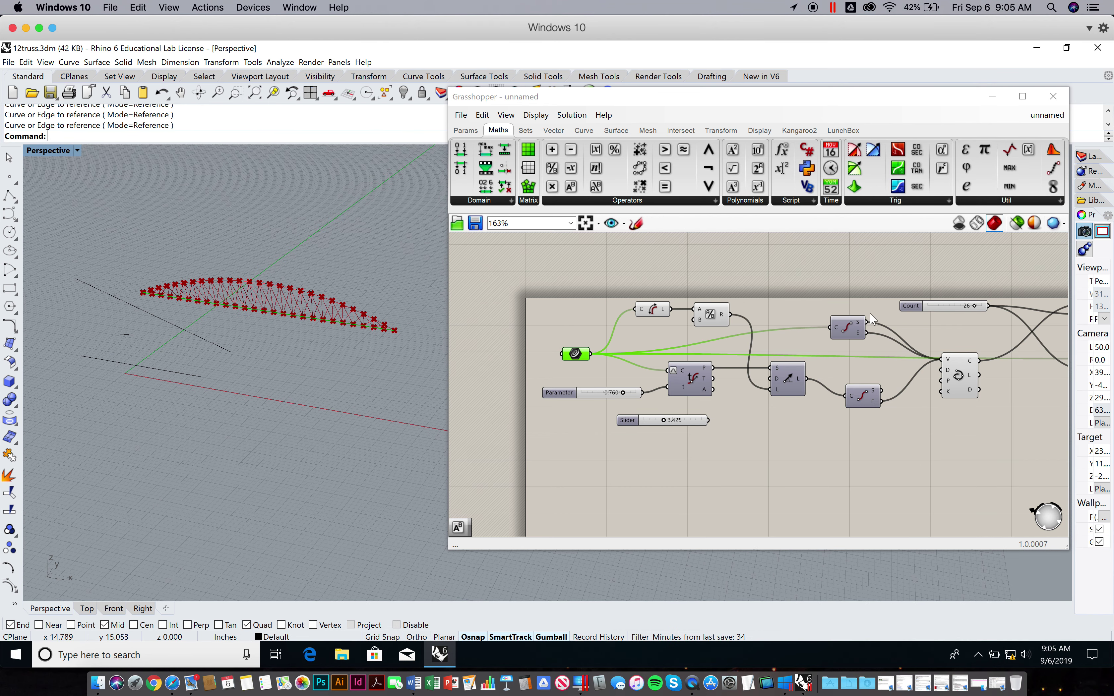
{"action": "right_click_drag", "start_coordinate": [868, 313], "coordinate": [808, 318]}
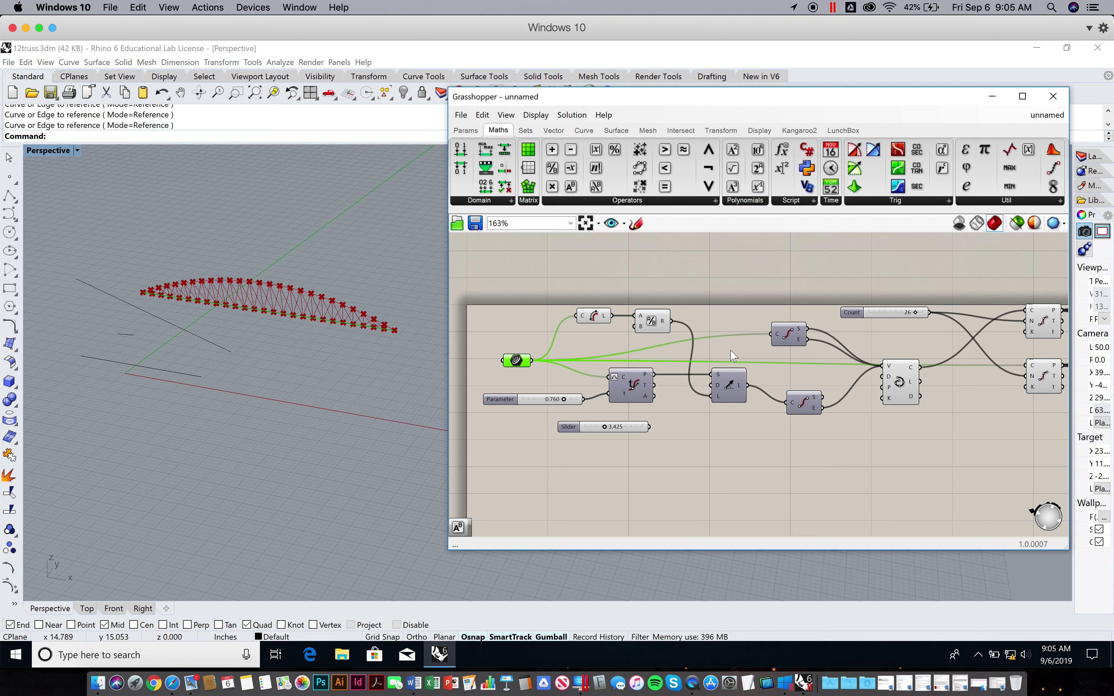